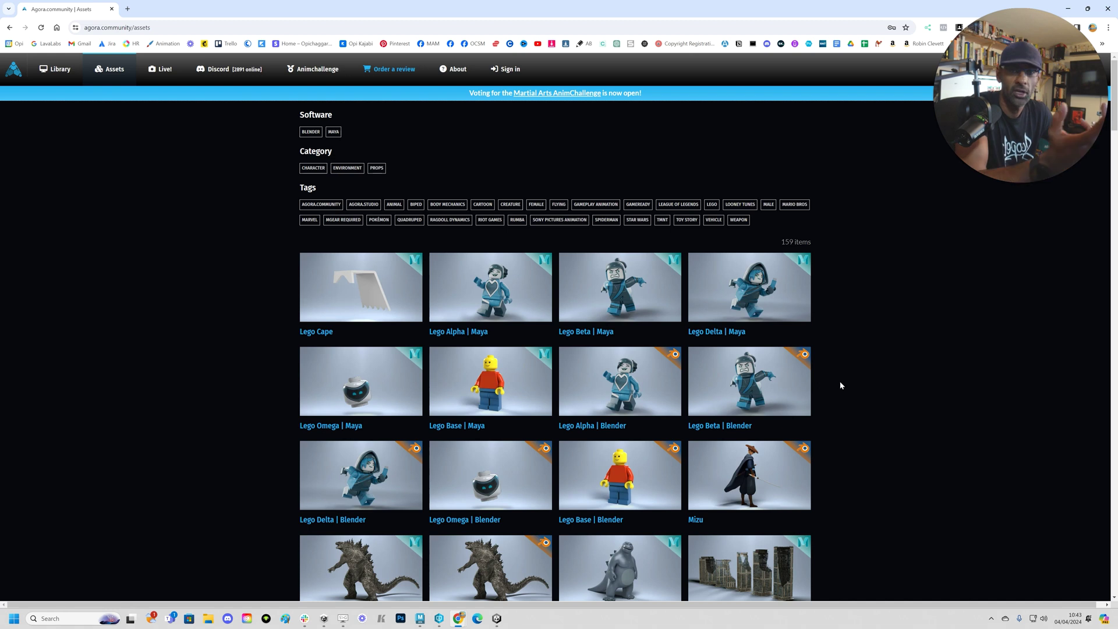
Browse the Agora community assets page for the available LEGO, character and prop rigs.
{"action": "scroll", "coordinate": [800, 365], "scroll_direction": "down", "scroll_amount": 1}
{"action": "scroll", "coordinate": [800, 365], "scroll_direction": "down", "scroll_amount": 6}
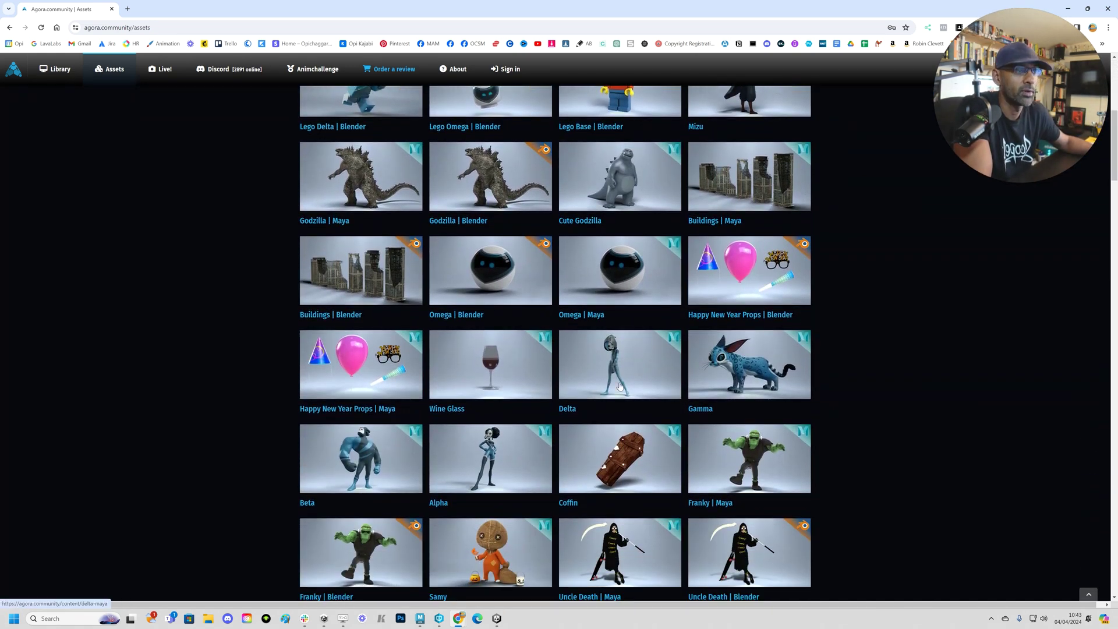
{"action": "scroll", "coordinate": [890, 355], "scroll_direction": "up", "scroll_amount": 7}
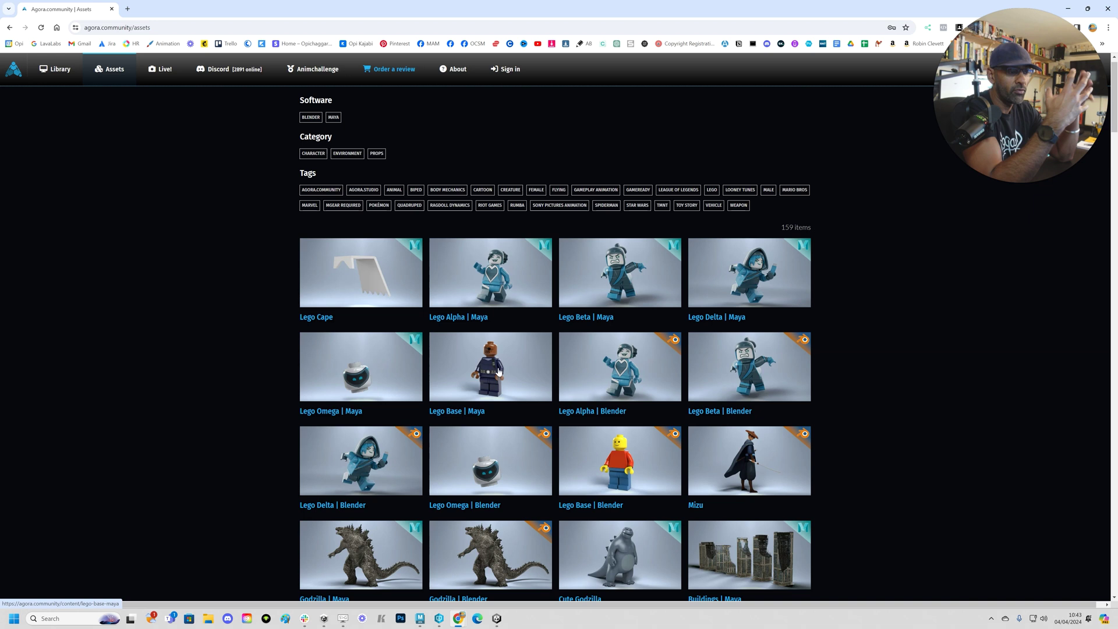
{"action": "mouse_move", "coordinate": [343, 292]}
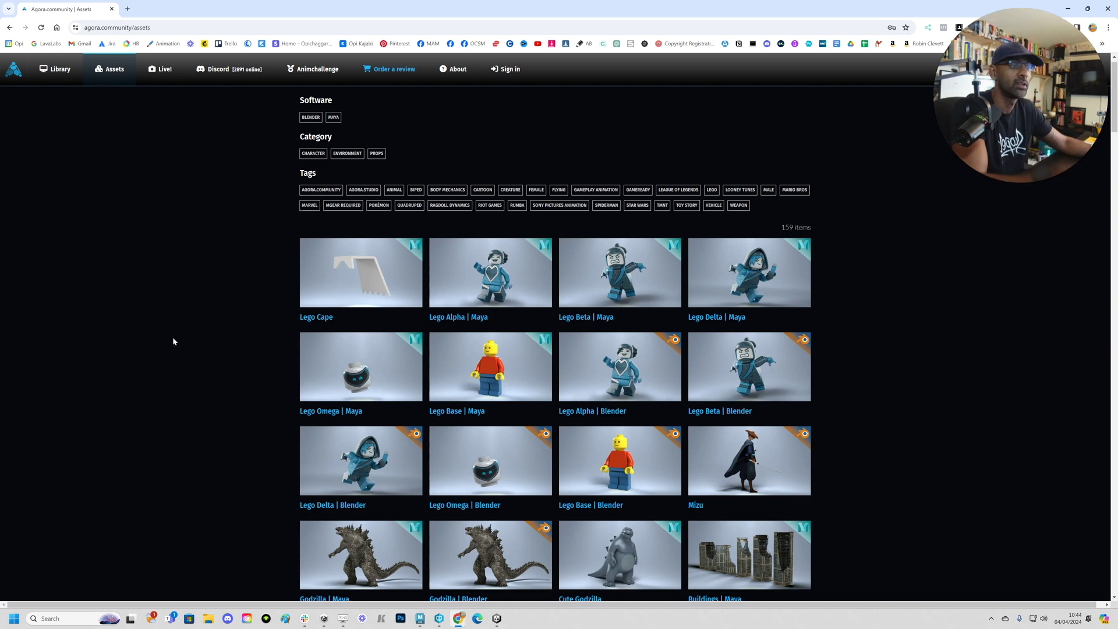
Switch to Maya and examine the Beta LEGO ninja rig from slightly different angles.
{"action": "key", "text": "alt+Tab"}
{"action": "middle_click_drag", "start_coordinate": [606, 301], "coordinate": [621, 307], "text": "alt"}
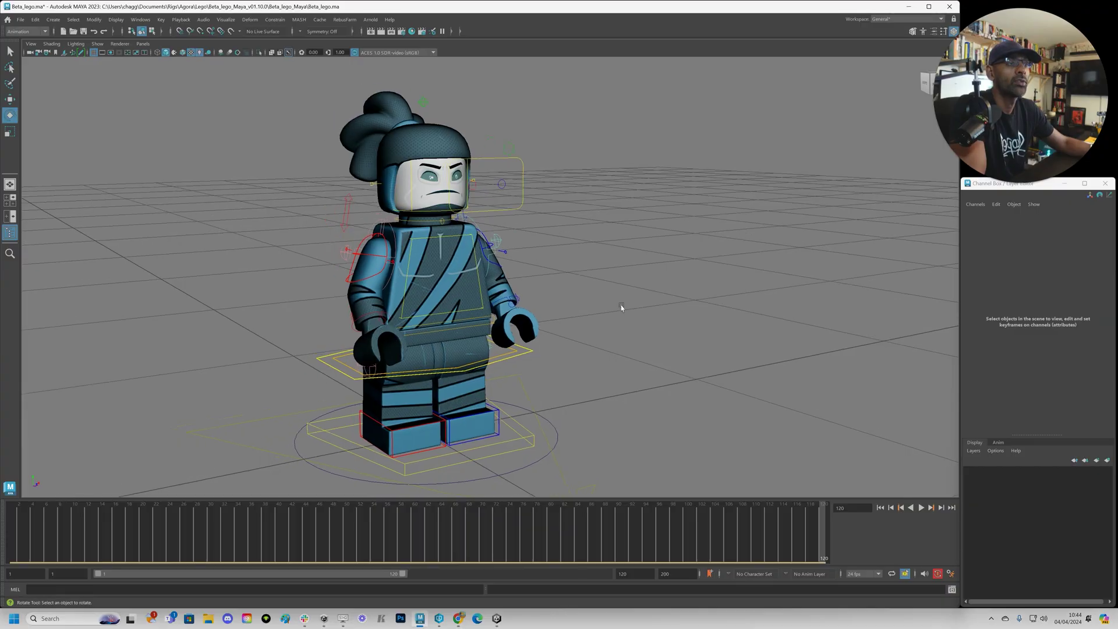
{"action": "mouse_move", "coordinate": [611, 299]}
{"action": "left_mouse_down", "text": "alt"}
{"action": "mouse_move", "coordinate": [588, 301]}
{"action": "mouse_move", "coordinate": [613, 302]}
{"action": "left_mouse_up", "text": "alt"}
{"action": "middle_click_drag", "start_coordinate": [614, 302], "coordinate": [606, 273], "text": "alt"}
{"action": "mouse_move", "coordinate": [606, 274]}
{"action": "left_mouse_down", "text": "alt"}
{"action": "mouse_move", "coordinate": [616, 274]}
{"action": "mouse_move", "coordinate": [595, 275]}
{"action": "left_mouse_up", "text": "alt"}
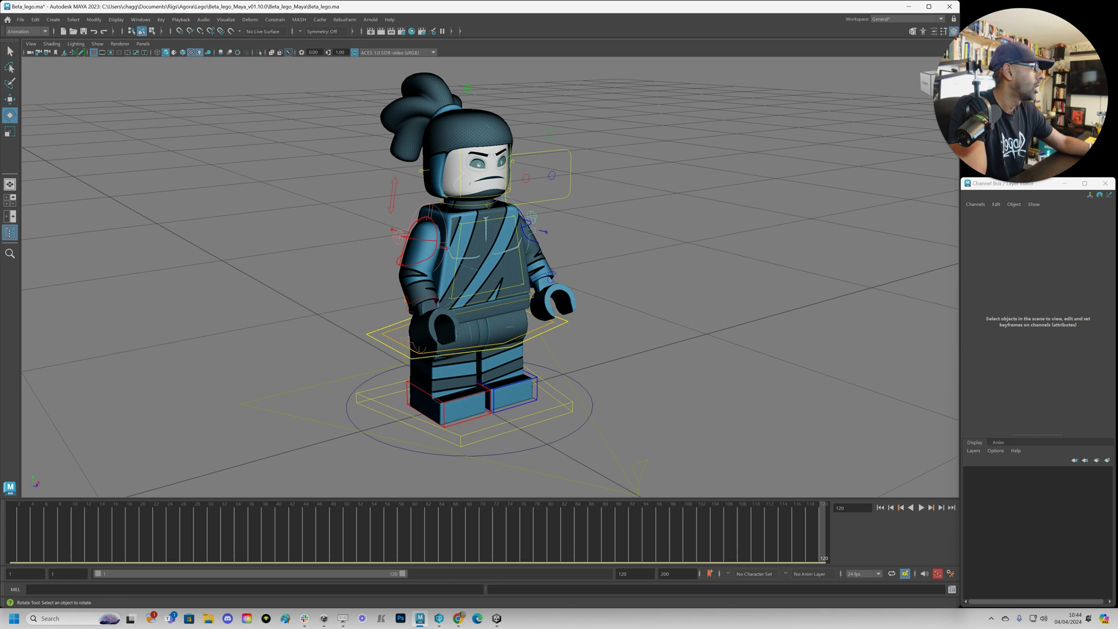
Switch to the browser's Showreel page, play the video, skip through it to the LEGO Wolverine shot and pause it.
{"action": "key", "text": "alt+Tab"}
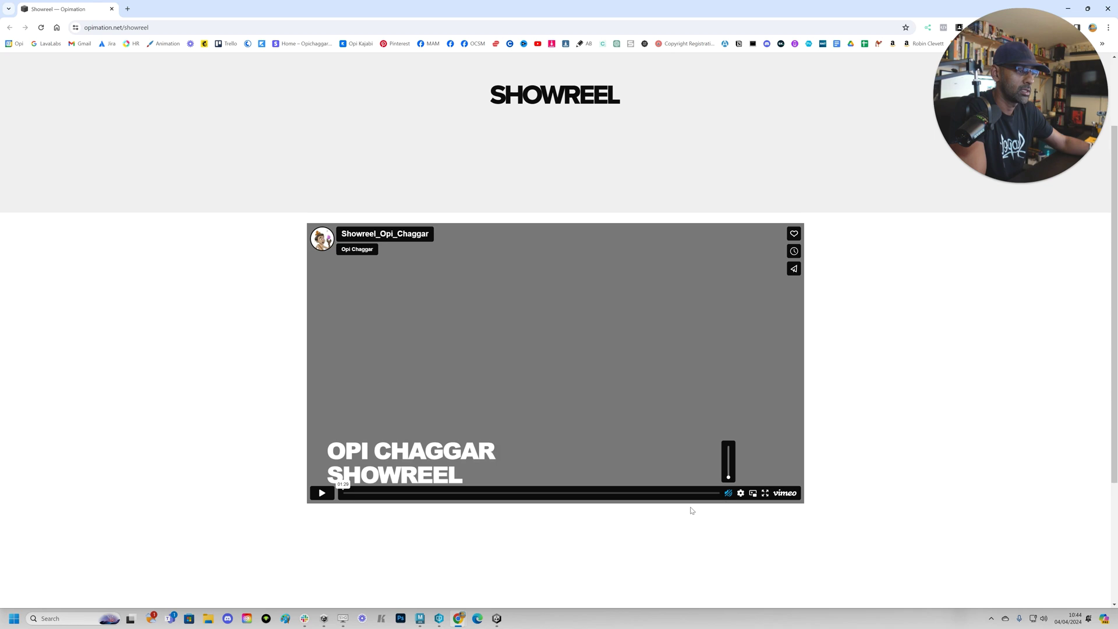
{"action": "left_click", "coordinate": [322, 493]}
{"action": "left_click", "coordinate": [420, 490]}
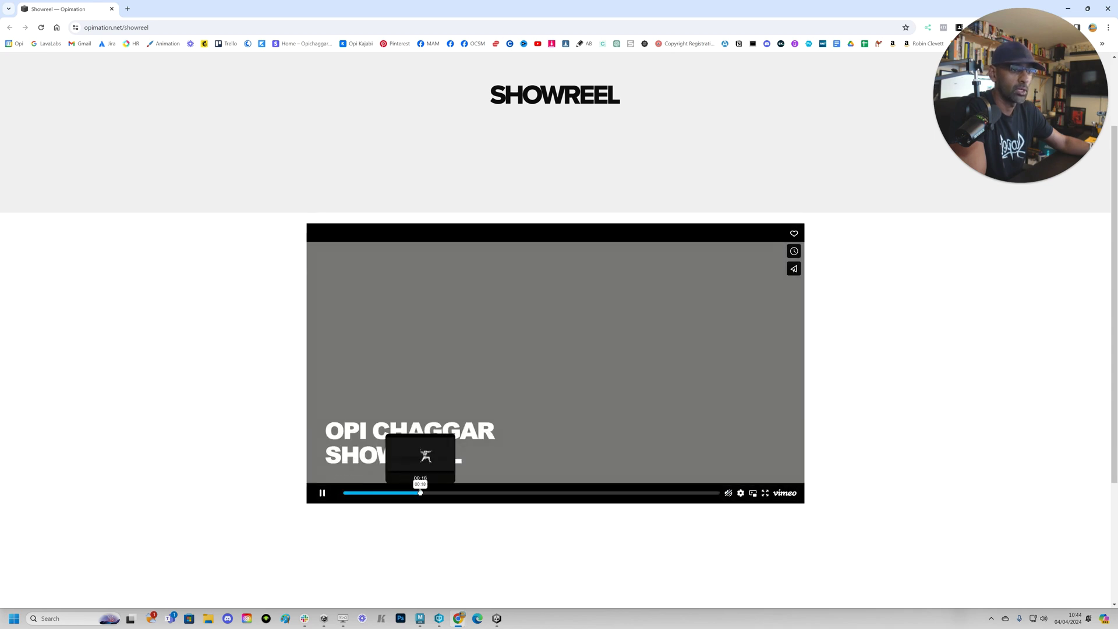
{"action": "left_click", "coordinate": [505, 488]}
{"action": "left_click", "coordinate": [484, 495]}
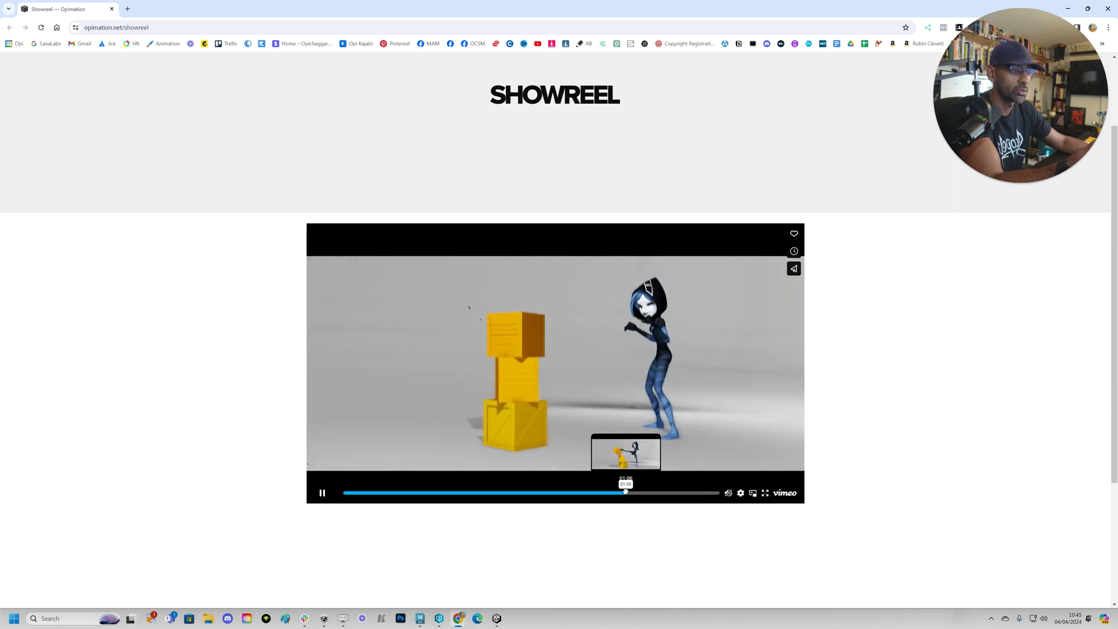
{"action": "left_click", "coordinate": [577, 492]}
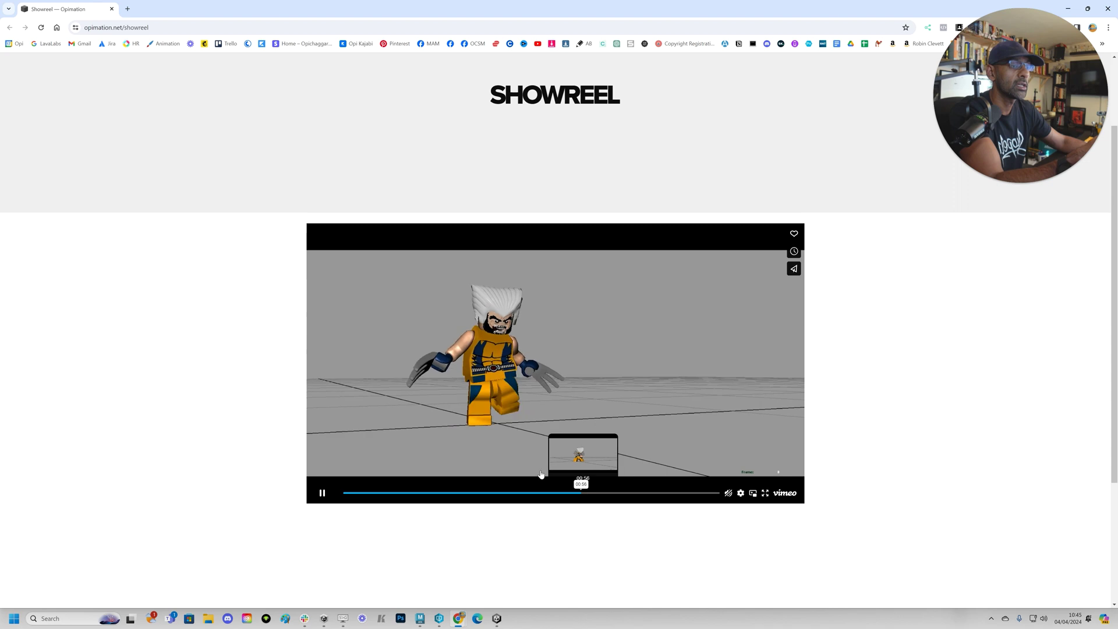
{"action": "left_click", "coordinate": [321, 493]}
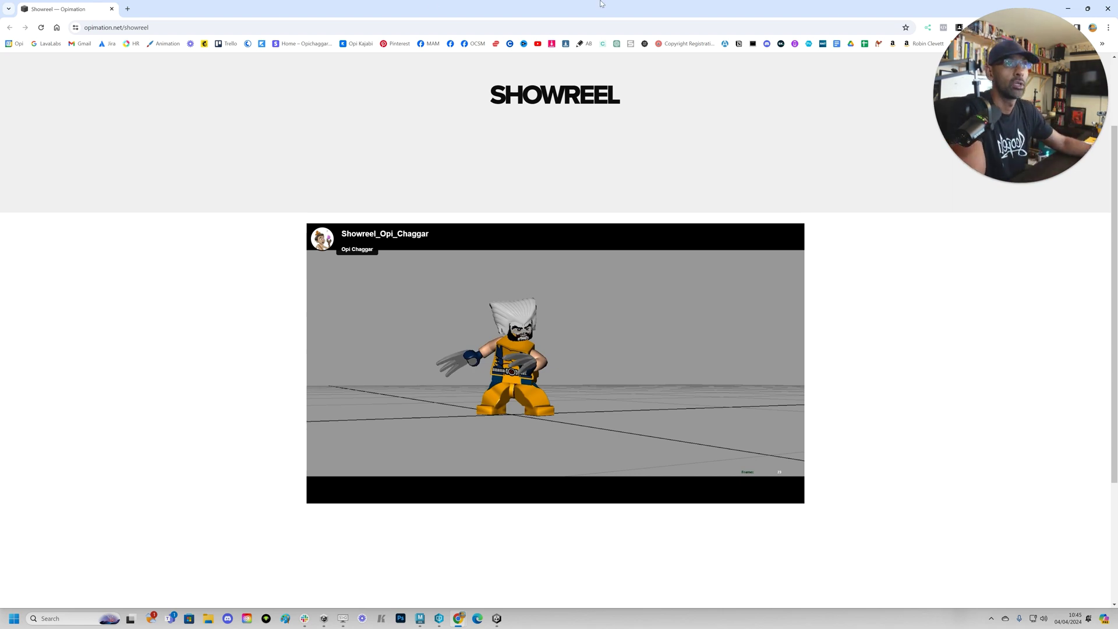
Return to Maya, examine the LEGO character rig and select its outermost arrow-shaped global control.
{"action": "left_click_drag", "start_coordinate": [785, 4], "coordinate": [1117, 6]}
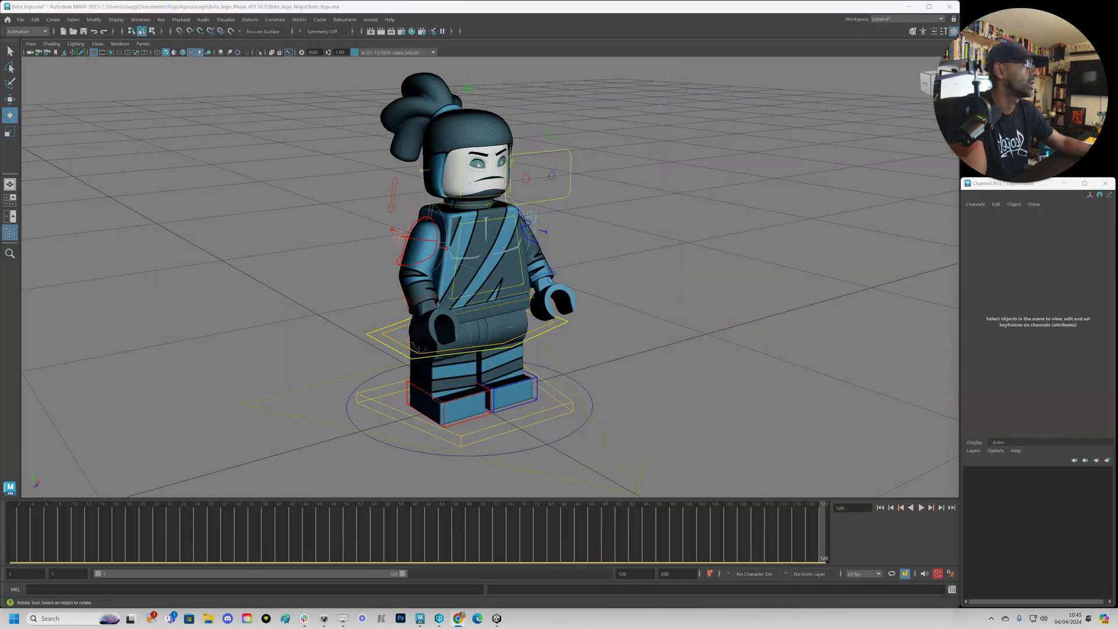
{"action": "scroll", "coordinate": [623, 307], "scroll_direction": "up", "scroll_amount": 4}
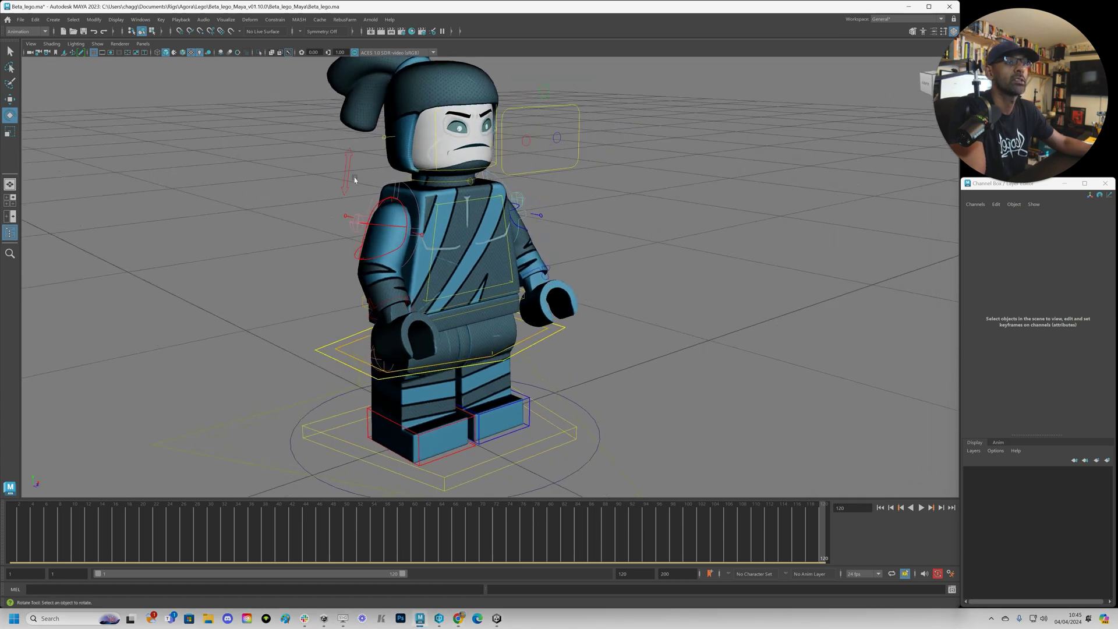
{"action": "left_click", "coordinate": [346, 165]}
{"action": "left_click_drag", "start_coordinate": [381, 212], "coordinate": [357, 212], "text": "alt"}
{"action": "middle_click_drag", "start_coordinate": [357, 212], "coordinate": [484, 253], "text": "alt"}
{"action": "right_click_drag", "start_coordinate": [403, 281], "coordinate": [479, 285], "text": "alt"}
{"action": "right_click_drag", "start_coordinate": [615, 292], "coordinate": [548, 280], "text": "alt"}
{"action": "middle_click_drag", "start_coordinate": [716, 361], "coordinate": [692, 282], "text": "alt"}
{"action": "left_click", "coordinate": [806, 414]}
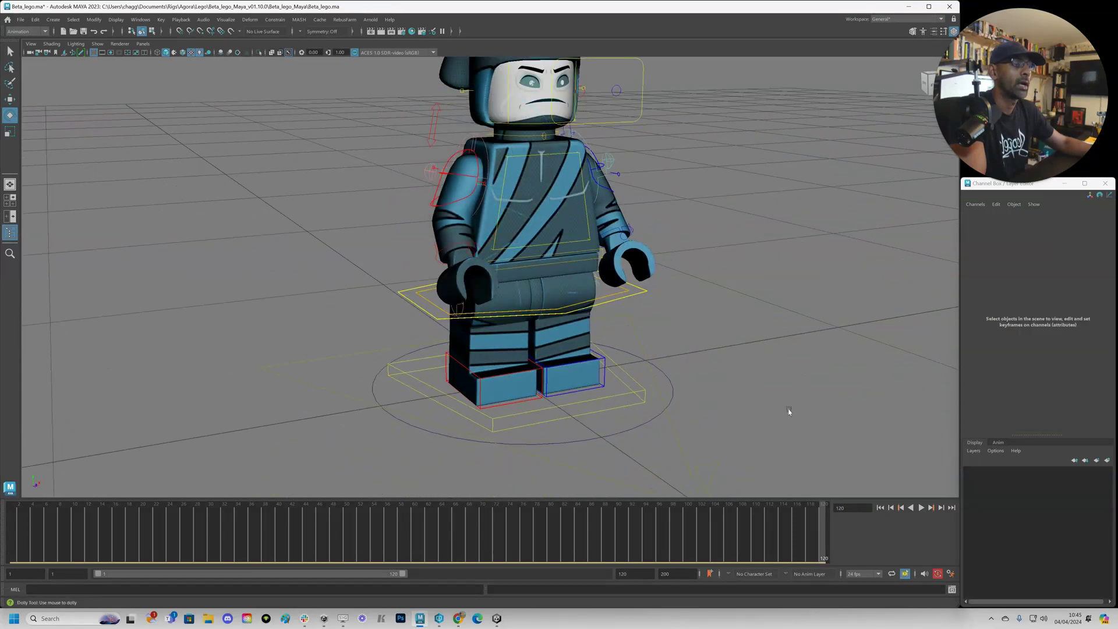
{"action": "right_click_drag", "start_coordinate": [806, 414], "coordinate": [609, 446], "text": "alt"}
{"action": "left_click", "coordinate": [646, 460]}
{"action": "left_click_drag", "start_coordinate": [648, 462], "coordinate": [701, 385], "text": "alt"}
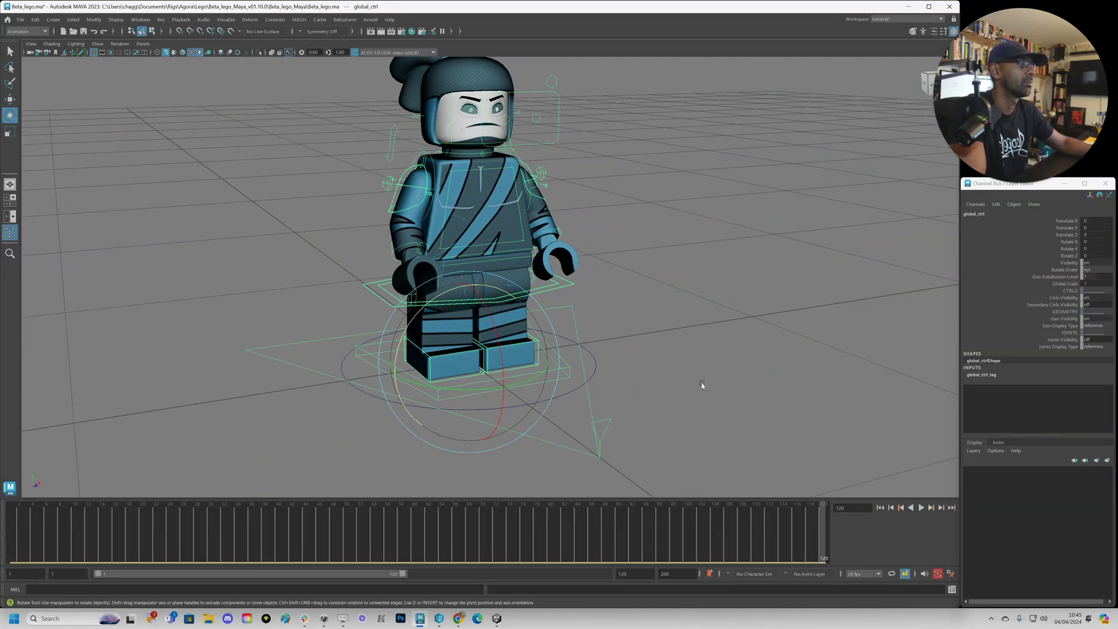
Try changing the Global Scale of the global control and undo it.
{"action": "left_click", "coordinate": [1064, 284]}
{"action": "mouse_move", "coordinate": [648, 355]}
{"action": "middle_mouse_down"}
{"action": "mouse_move", "coordinate": [694, 358]}
{"action": "mouse_move", "coordinate": [666, 359]}
{"action": "middle_mouse_up"}
{"action": "scroll", "coordinate": [667, 360], "scroll_direction": "up", "scroll_amount": 1}
{"action": "key", "text": "ctrl+z"}
Try toggling Ctrls Visibility and Secondary Ctrls Visibility on the global control, and undo the change.
{"action": "right_click_drag", "start_coordinate": [760, 308], "coordinate": [554, 332], "text": "alt"}
{"action": "middle_click_drag", "start_coordinate": [554, 331], "coordinate": [569, 369], "text": "alt"}
{"action": "right_click_drag", "start_coordinate": [569, 369], "coordinate": [632, 365], "text": "alt"}
{"action": "left_click", "coordinate": [1064, 298]}
{"action": "middle_click_drag", "start_coordinate": [687, 369], "coordinate": [703, 370]}
{"action": "left_click", "coordinate": [1067, 305]}
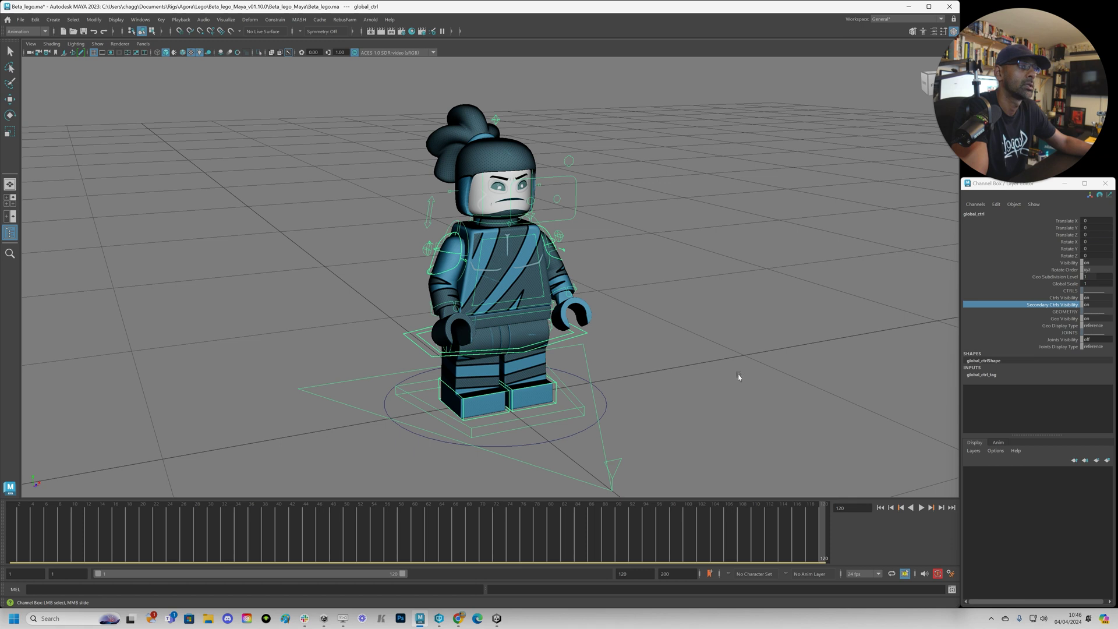
{"action": "middle_click_drag", "start_coordinate": [458, 403], "coordinate": [789, 396]}
{"action": "key", "text": "ctrl+z"}
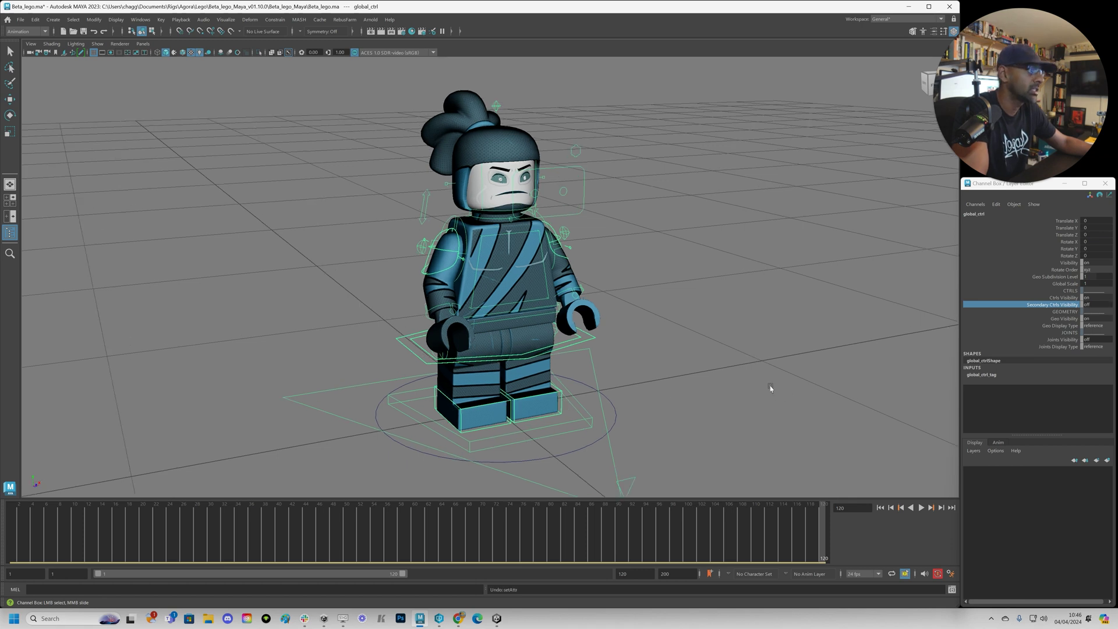
Try switching the character's Geo Visibility off and back on with the global control.
{"action": "left_click", "coordinate": [1054, 320]}
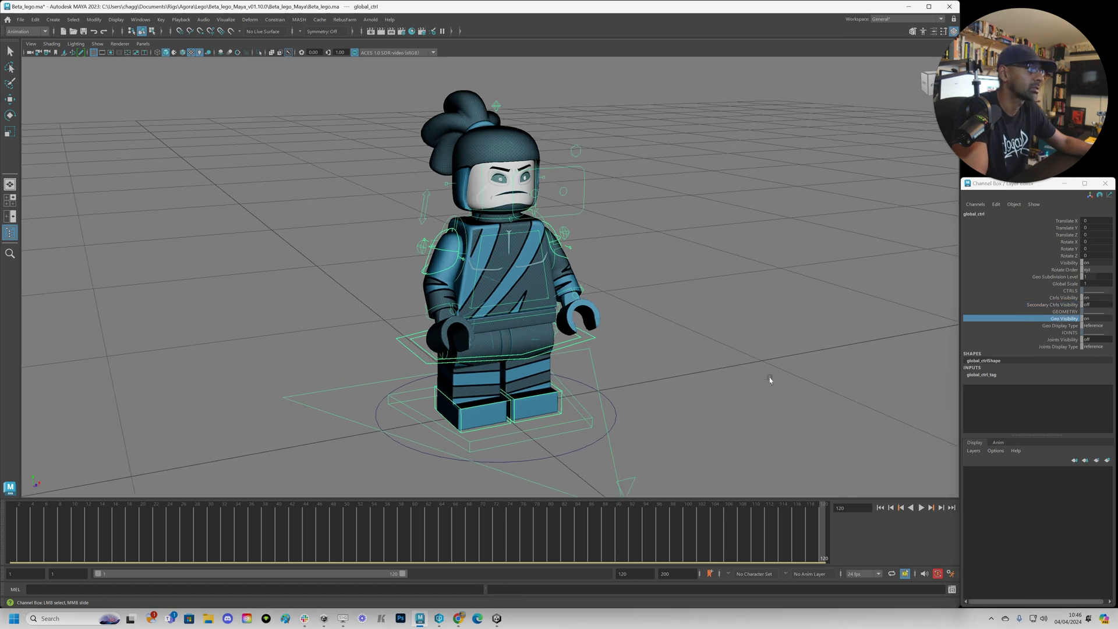
{"action": "middle_click_drag", "start_coordinate": [769, 379], "coordinate": [525, 407]}
{"action": "middle_click_drag", "start_coordinate": [675, 371], "coordinate": [827, 409]}
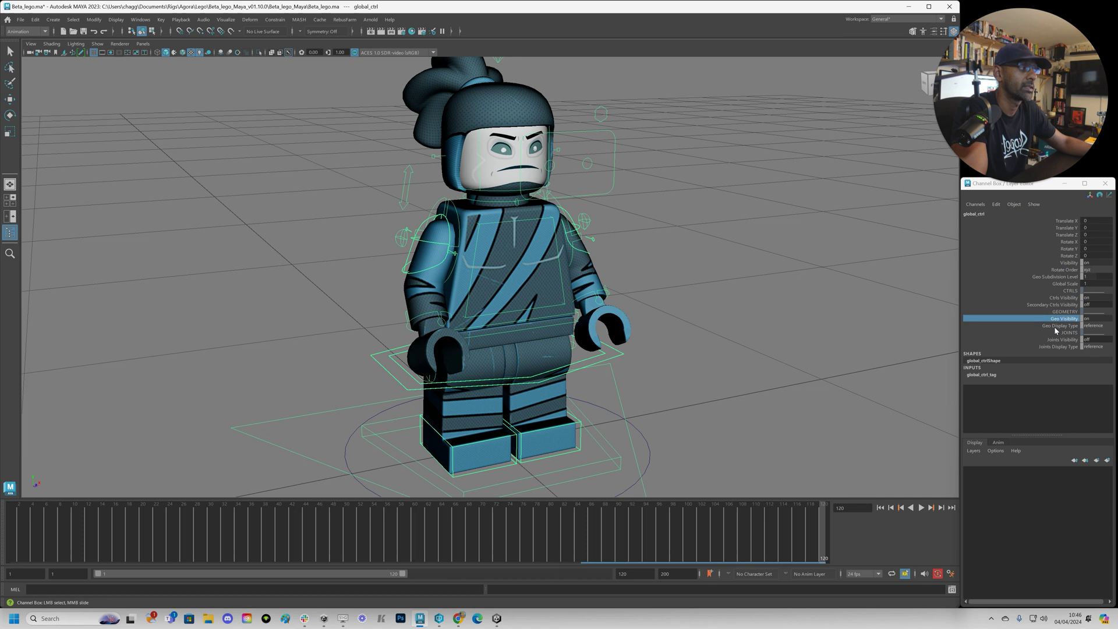
Try the template and reference options for the global control's Geo Display Type, and set it to normal.
{"action": "left_click", "coordinate": [1100, 326]}
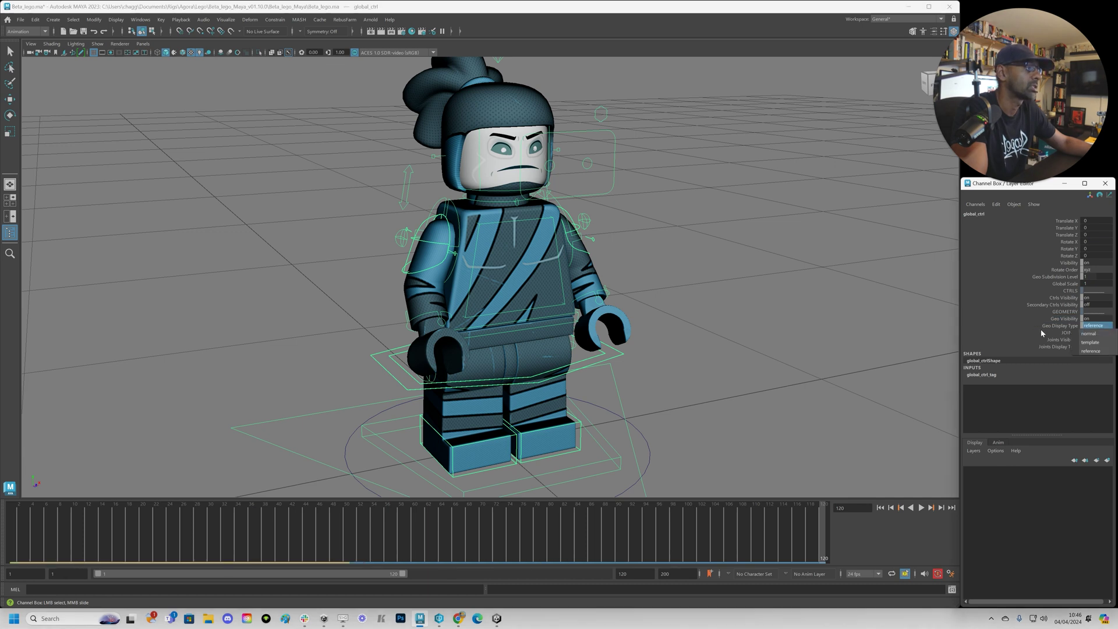
{"action": "left_click", "coordinate": [1091, 342]}
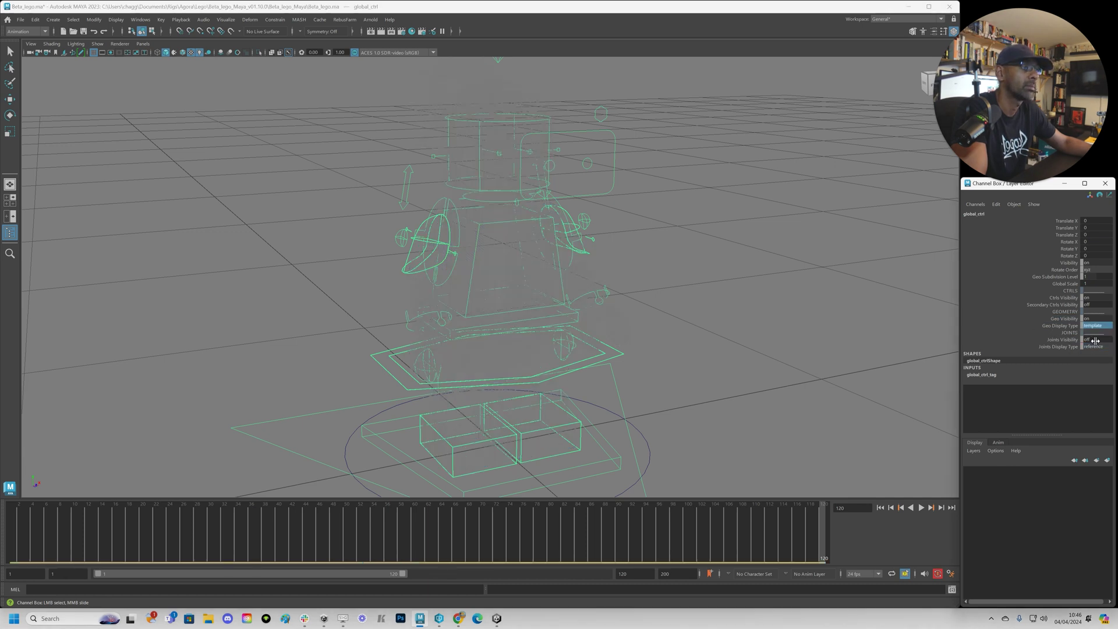
{"action": "left_click", "coordinate": [1095, 327]}
{"action": "left_click", "coordinate": [1099, 348]}
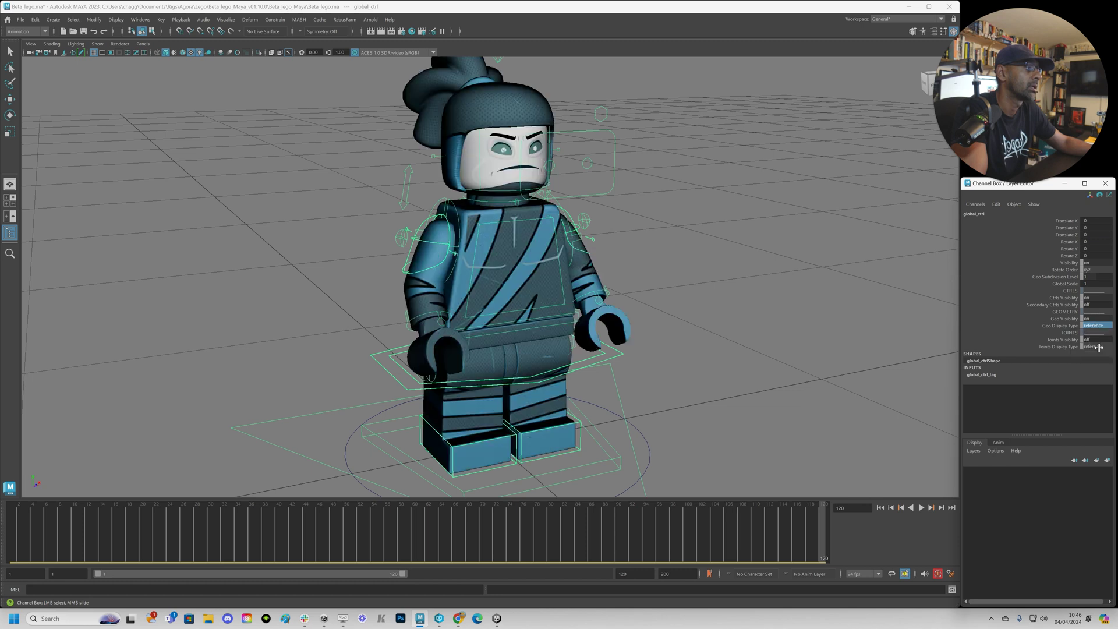
{"action": "left_click", "coordinate": [1095, 325]}
{"action": "left_click", "coordinate": [1096, 335]}
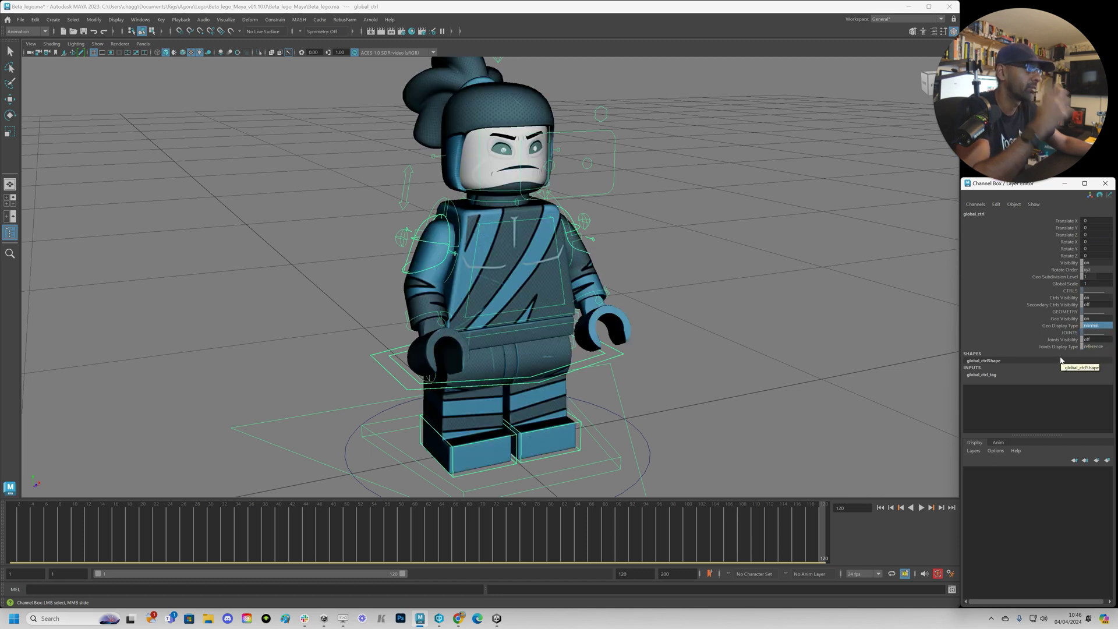
Examine the Joints Visibility attribute and the Joints Display Type options of the global control.
{"action": "left_click", "coordinate": [1062, 341]}
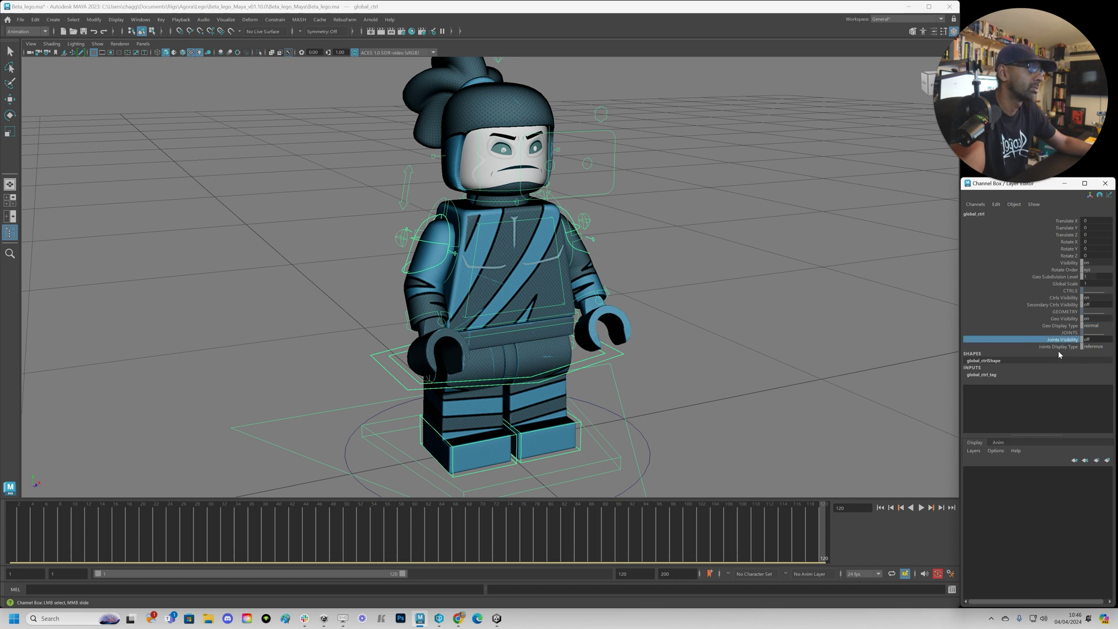
{"action": "left_click", "coordinate": [1092, 347]}
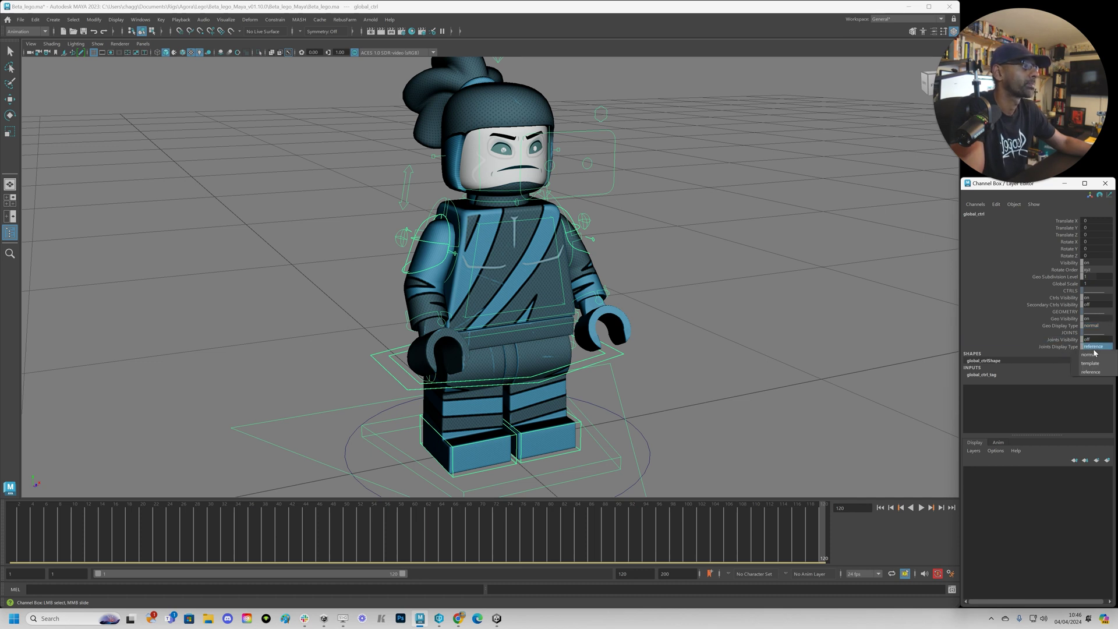
{"action": "left_click", "coordinate": [1047, 348]}
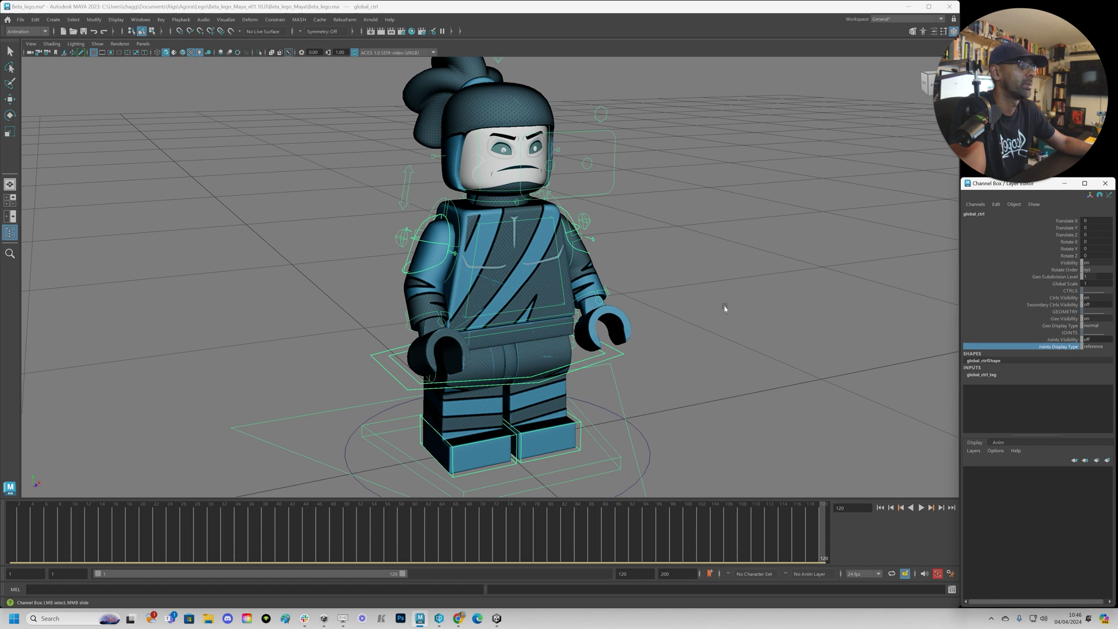
Select the turntable circle around the character's feet and try changing its Scale X, Y and Z together.
{"action": "middle_click_drag", "start_coordinate": [692, 408], "coordinate": [686, 359], "text": "alt"}
{"action": "left_click_drag", "start_coordinate": [686, 359], "coordinate": [668, 384], "text": "alt"}
{"action": "left_click", "coordinate": [662, 389]}
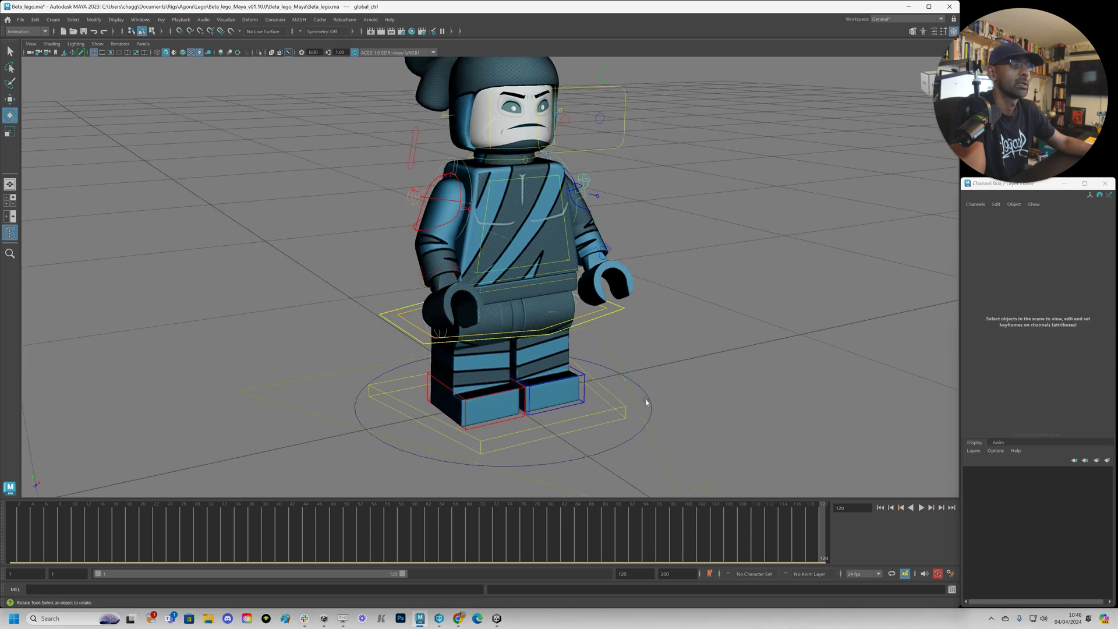
{"action": "left_click", "coordinate": [647, 403]}
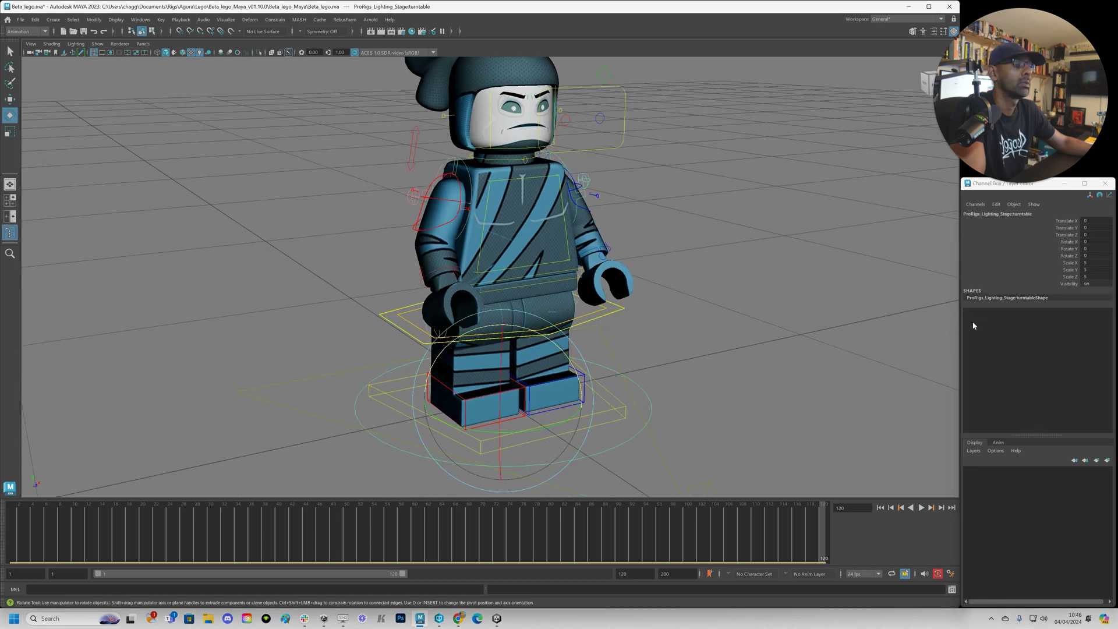
{"action": "left_click_drag", "start_coordinate": [1065, 263], "coordinate": [1068, 278]}
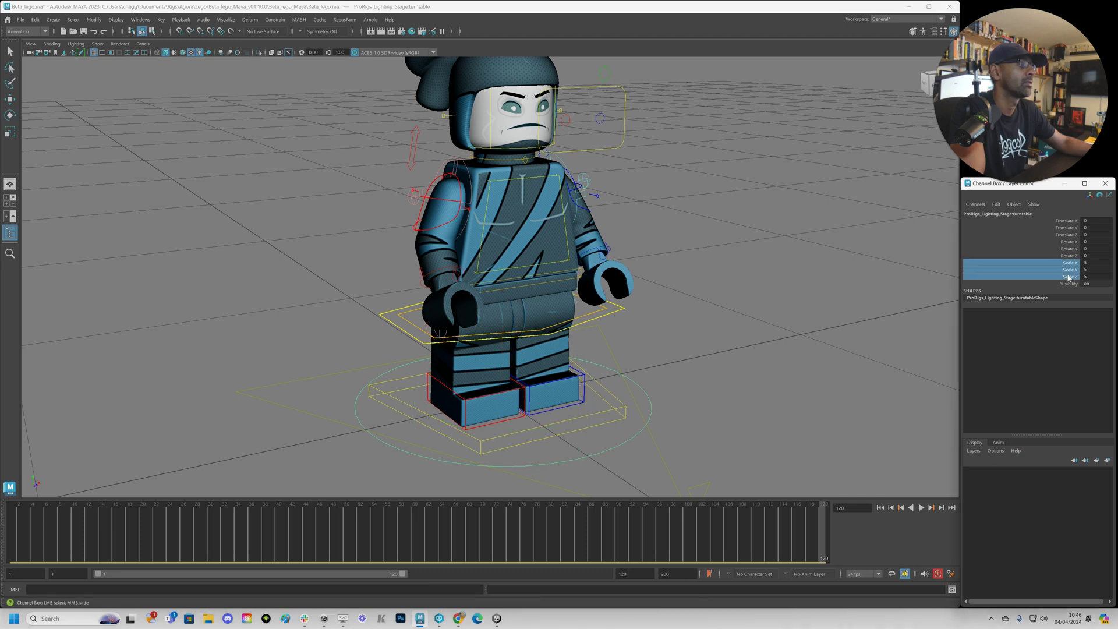
{"action": "middle_click_drag", "start_coordinate": [777, 280], "coordinate": [814, 277]}
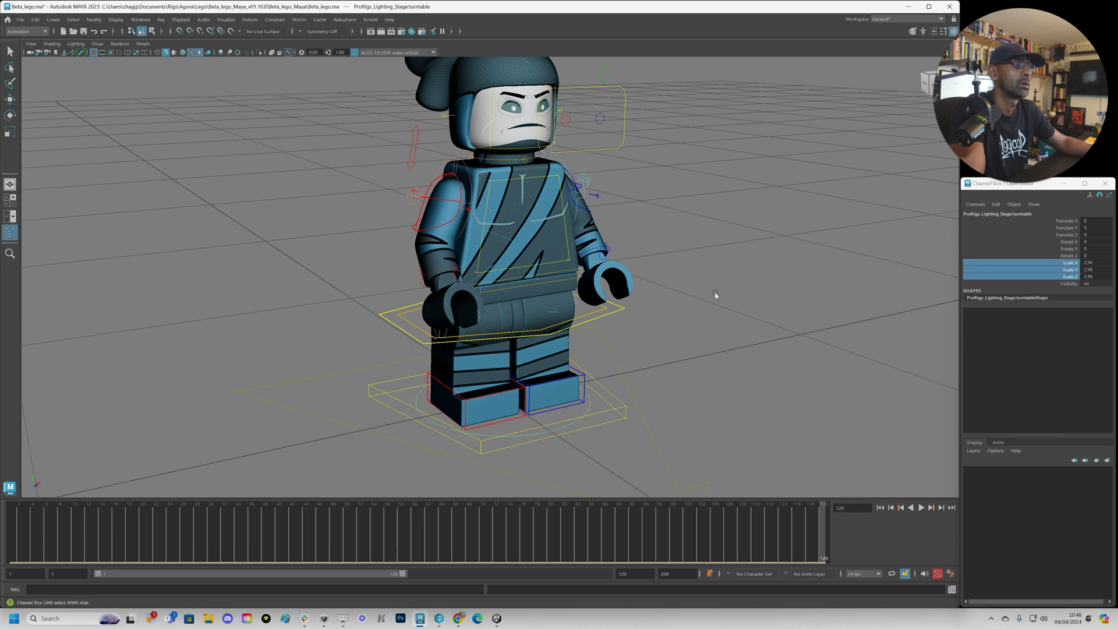
Try changing the turntable circle's Rotate X, then undo the rotation and the selection.
{"action": "left_click", "coordinate": [1023, 243]}
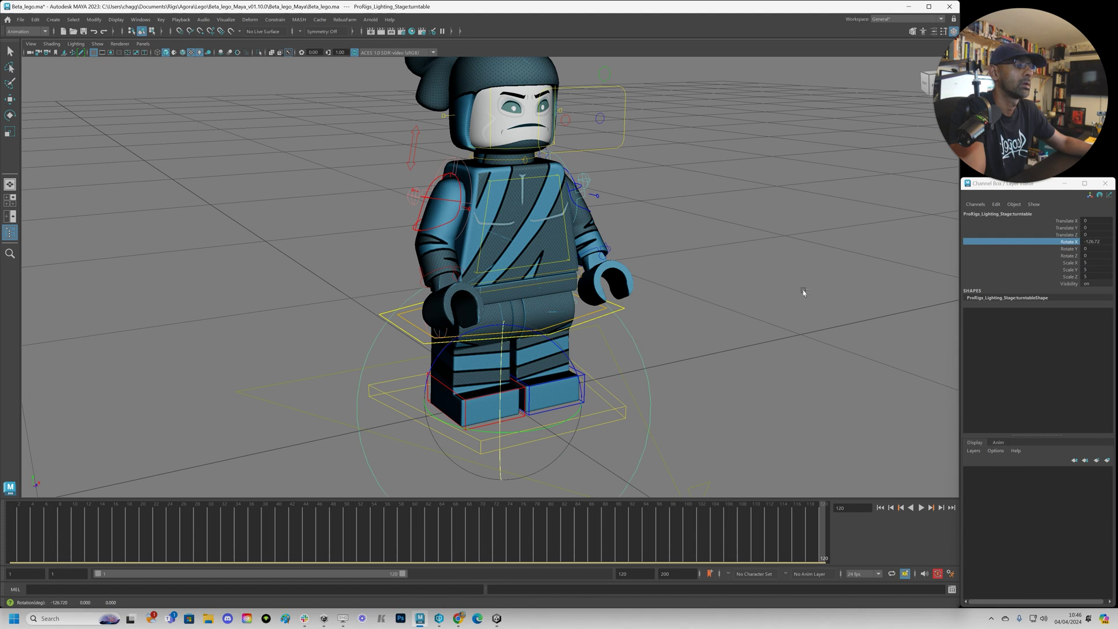
{"action": "right_click_drag", "start_coordinate": [796, 295], "coordinate": [692, 293], "text": "alt"}
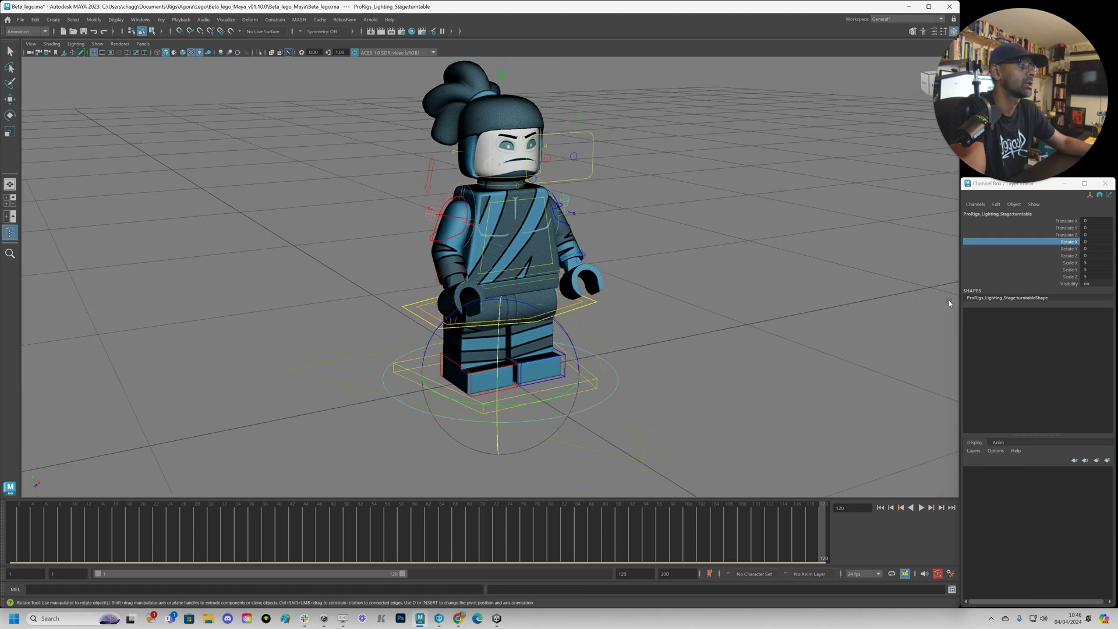
{"action": "key", "text": "e"}
{"action": "key", "text": "ctrl+z"}
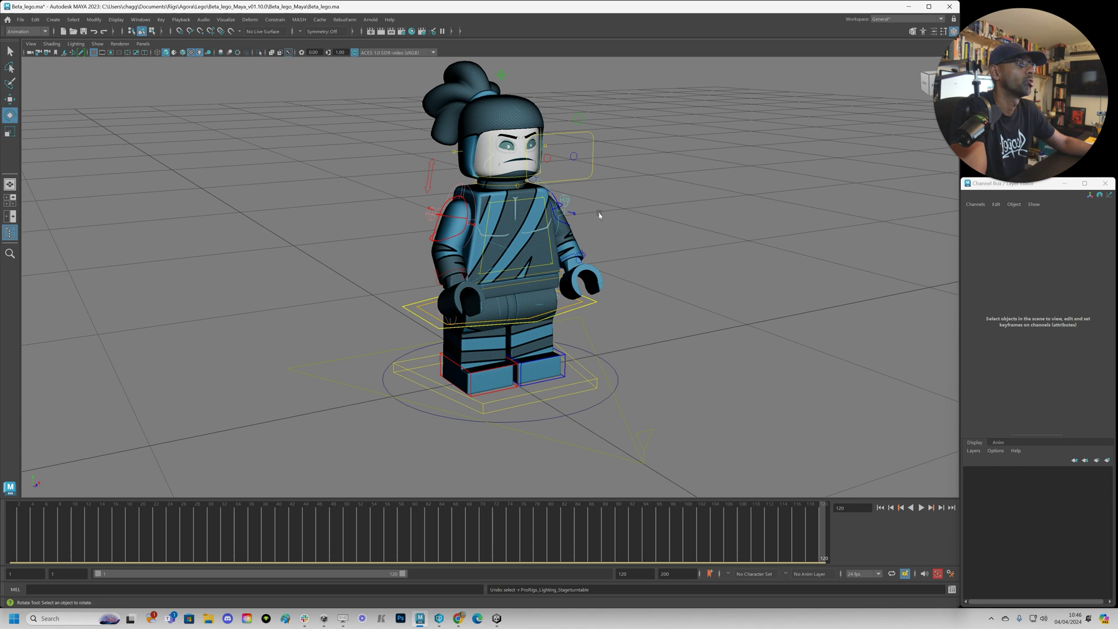
Select the main control around the character's feet, try a slight rotation, undo it, and check its Rotate Order attribute.
{"action": "right_click_drag", "start_coordinate": [404, 381], "coordinate": [452, 374], "text": "alt"}
{"action": "left_click", "coordinate": [406, 387]}
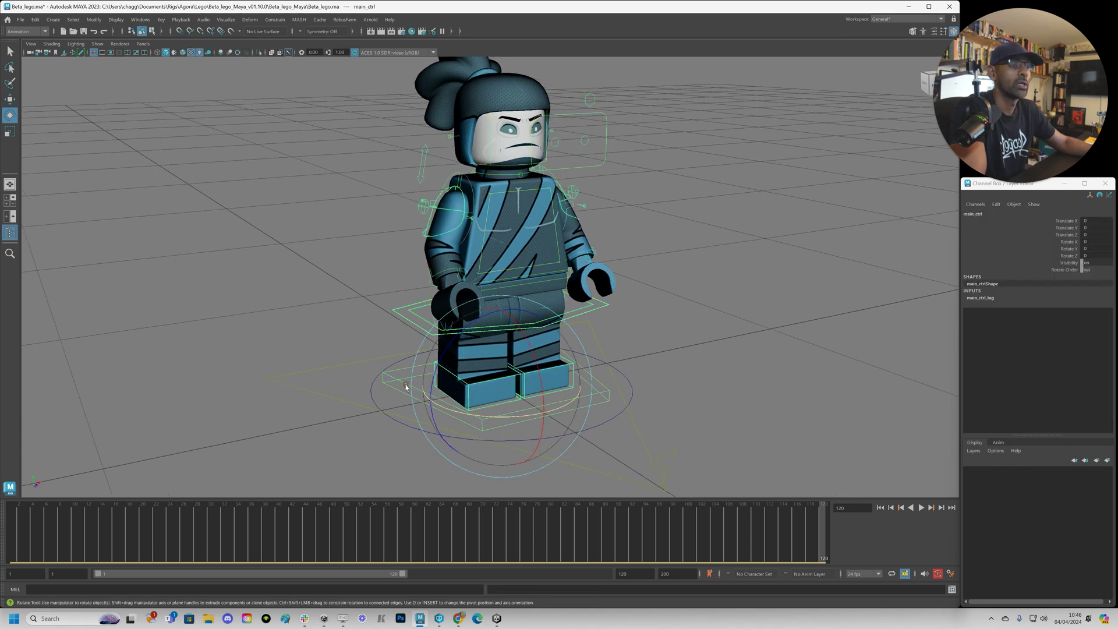
{"action": "mouse_move", "coordinate": [504, 415]}
{"action": "left_mouse_down"}
{"action": "mouse_move", "coordinate": [441, 417]}
{"action": "mouse_move", "coordinate": [527, 415]}
{"action": "mouse_move", "coordinate": [509, 416]}
{"action": "left_mouse_up"}
{"action": "key", "text": "ctrl+z"}
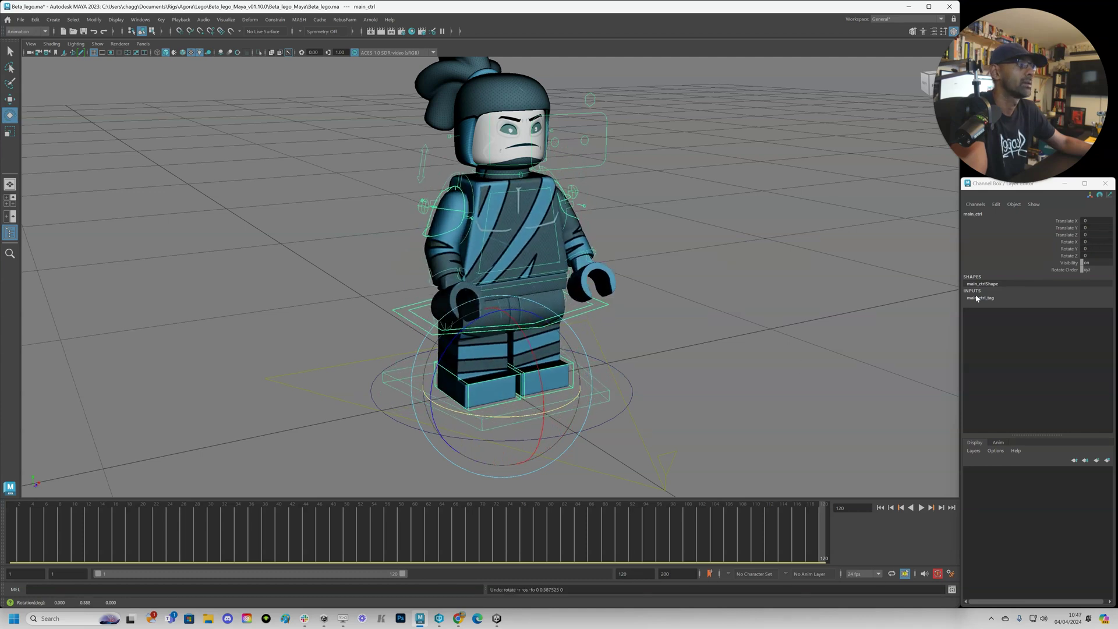
{"action": "left_click", "coordinate": [1071, 270]}
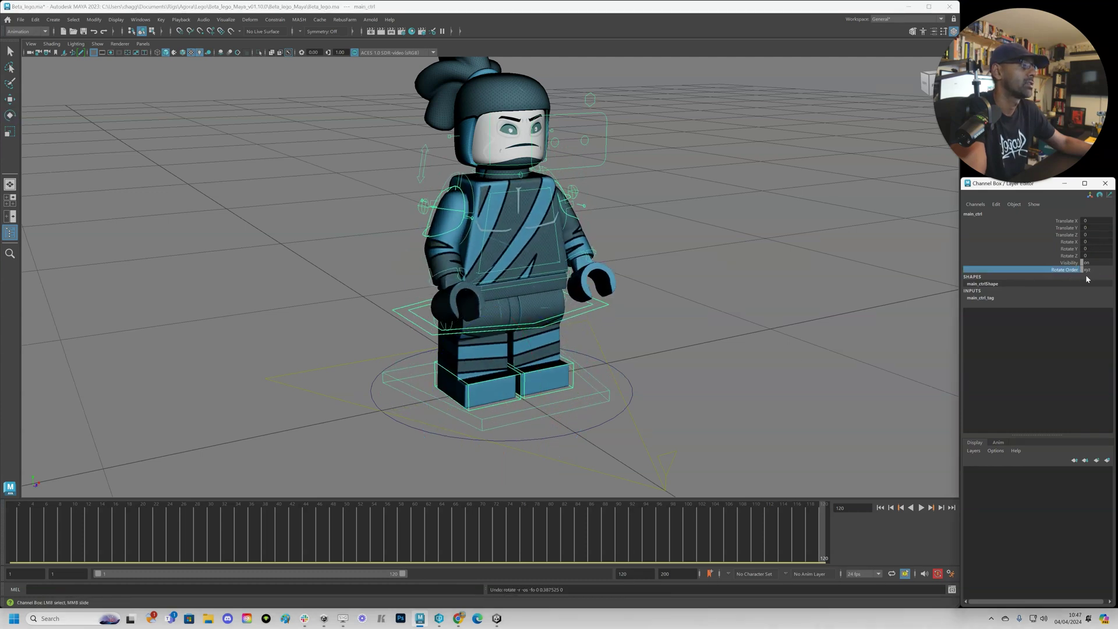
Try rotating the main control about Y by about -27 degrees, then undo the rotation and clear the selection.
{"action": "left_click", "coordinate": [652, 384]}
{"action": "left_click", "coordinate": [553, 406]}
{"action": "left_click_drag", "start_coordinate": [552, 404], "coordinate": [527, 412]}
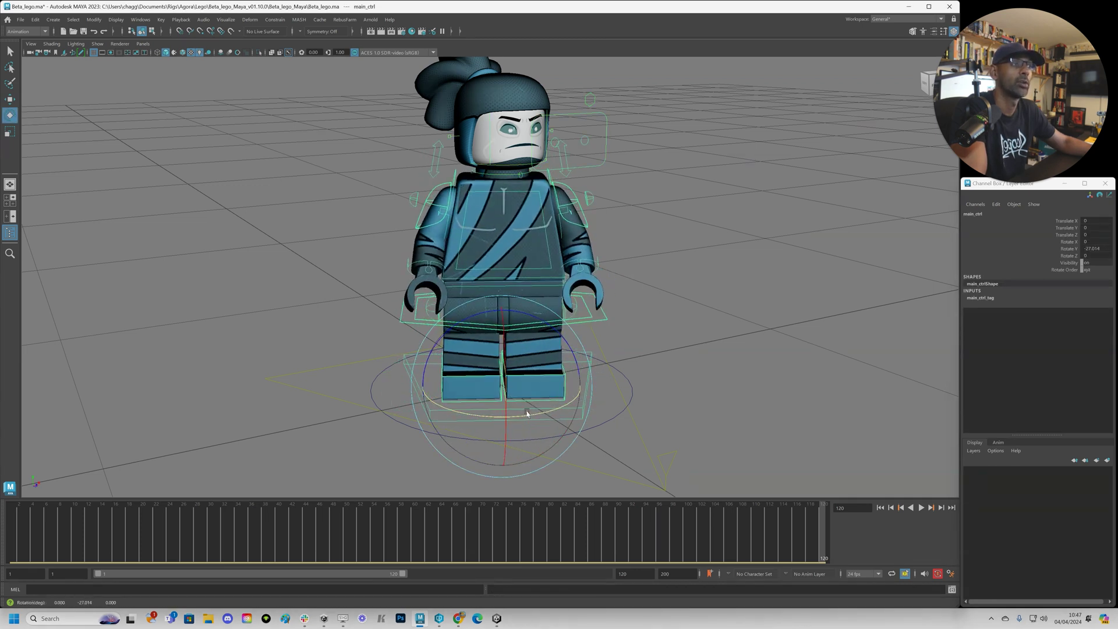
{"action": "key", "text": "ctrl+z"}
{"action": "left_click_drag", "start_coordinate": [440, 387], "coordinate": [451, 387], "text": "alt"}
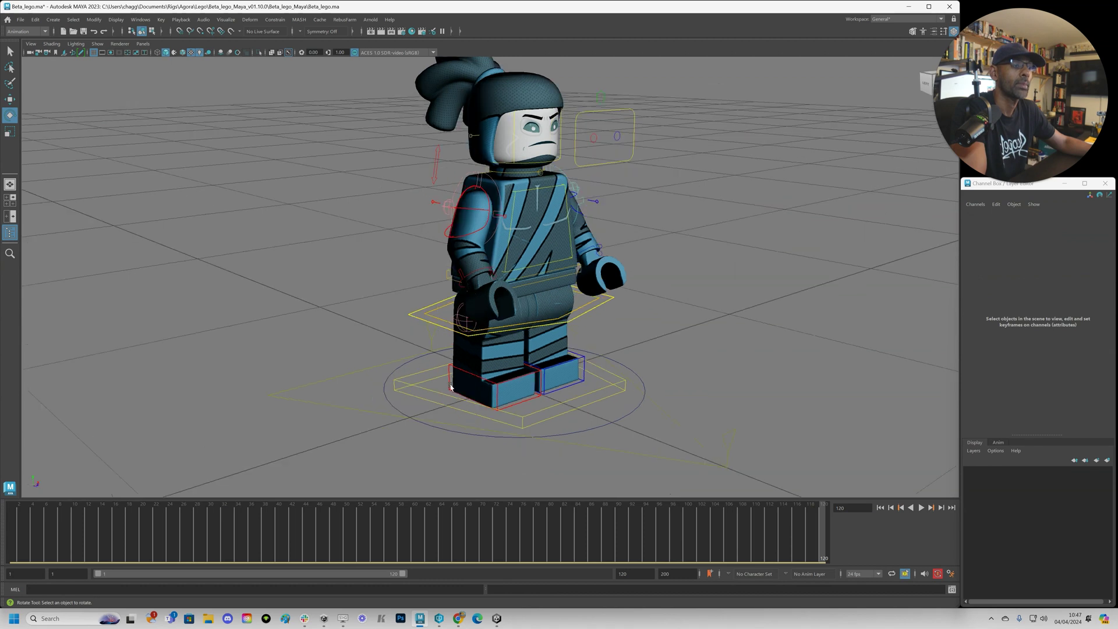
Select the right foot's IK control and try a value of 1 for its followRot and followTra attributes.
{"action": "left_click", "coordinate": [492, 385]}
{"action": "key", "text": "w"}
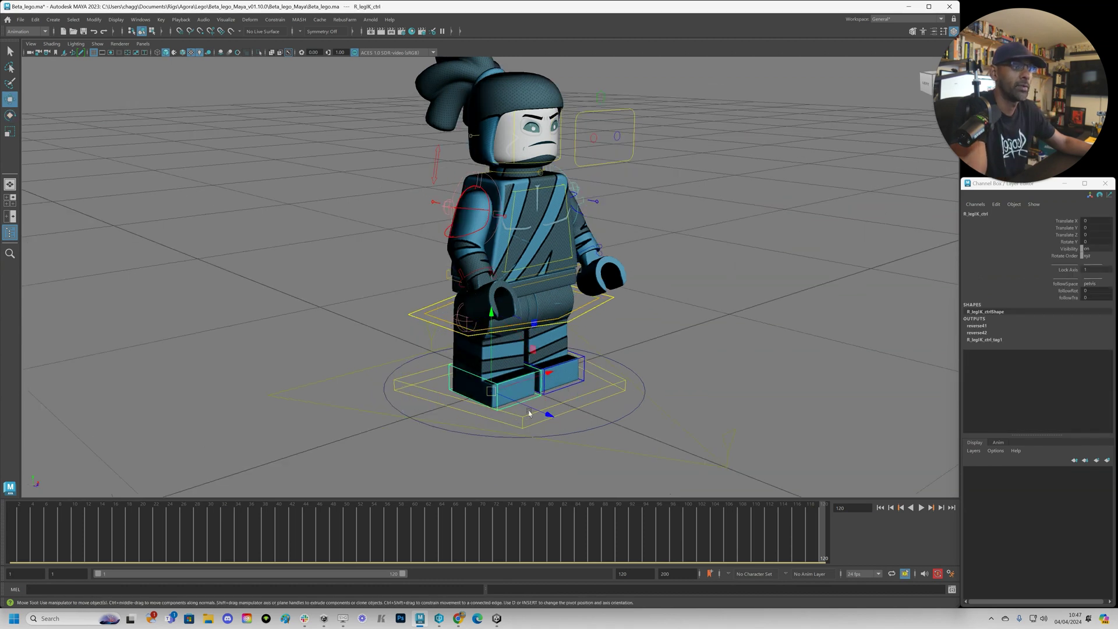
{"action": "left_click_drag", "start_coordinate": [538, 414], "coordinate": [572, 414], "text": "alt"}
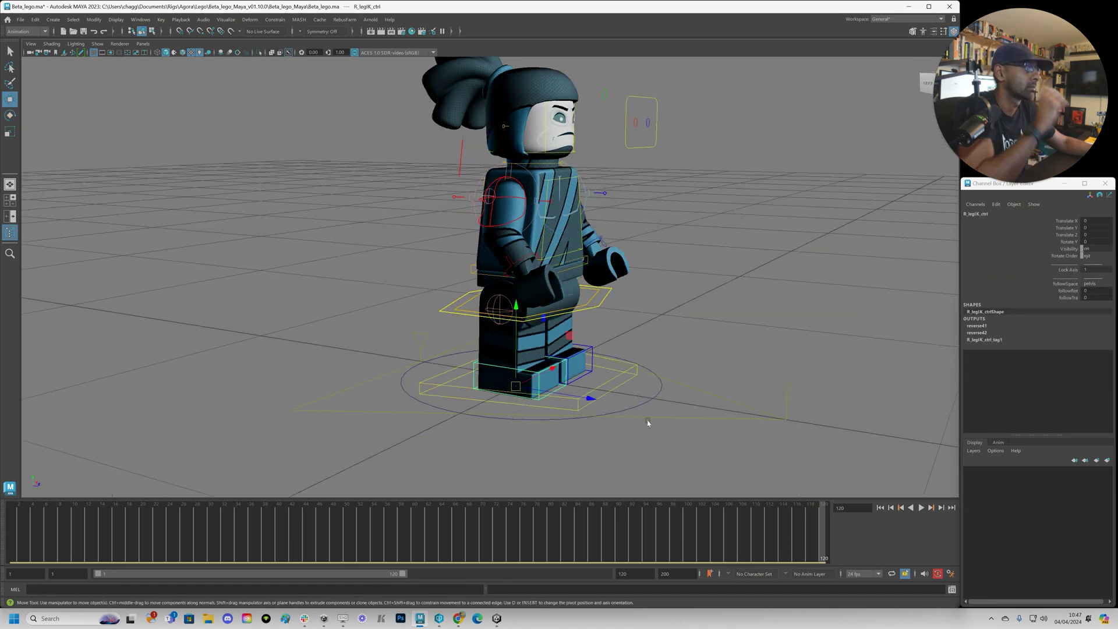
{"action": "left_click", "coordinate": [1068, 290]}
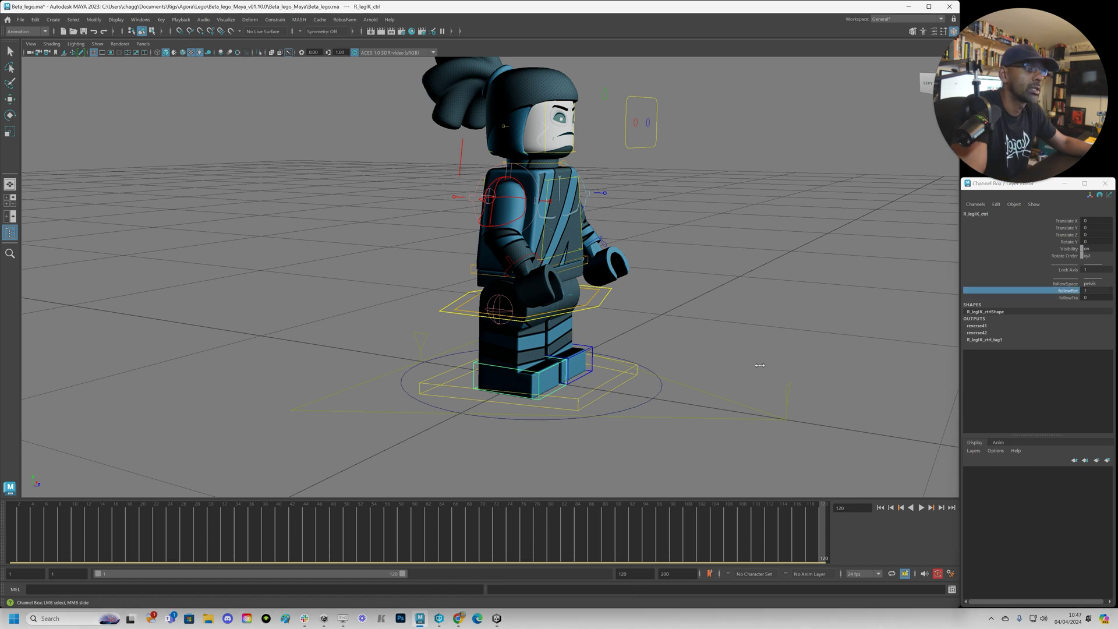
{"action": "left_click", "coordinate": [1068, 297]}
{"action": "middle_click_drag", "start_coordinate": [826, 353], "coordinate": [837, 353]}
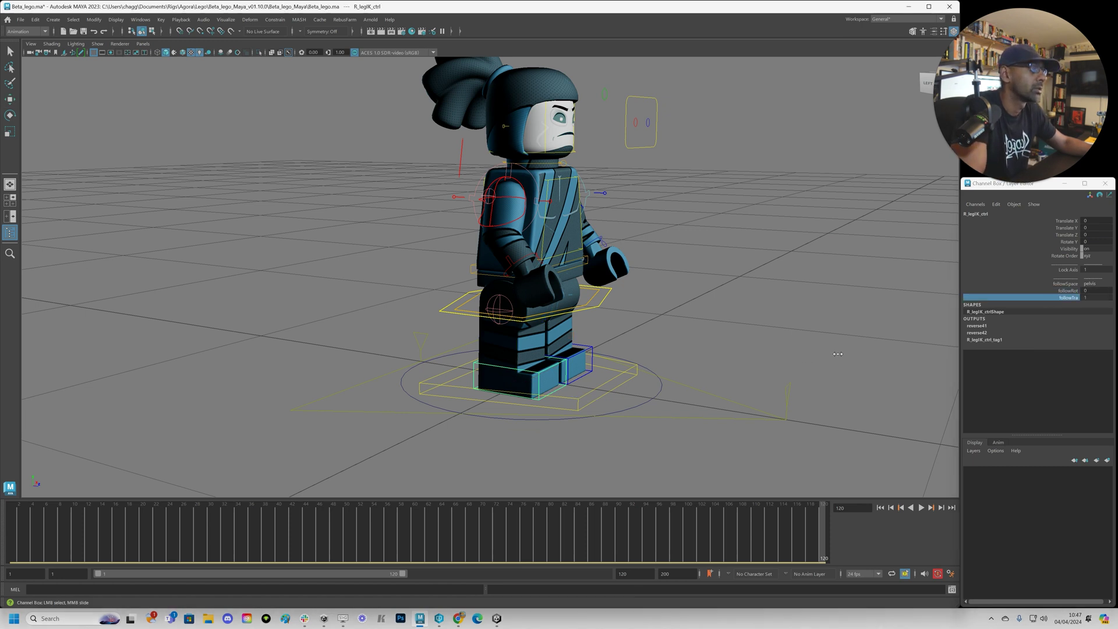
{"action": "scroll", "coordinate": [550, 370], "scroll_direction": "up", "scroll_amount": 3}
{"action": "left_click", "coordinate": [628, 372]}
Set Lock Axis to 0 on the right foot's IK control, try moving the foot backward, and undo the move.
{"action": "scroll", "coordinate": [658, 368], "scroll_direction": "up", "scroll_amount": 2}
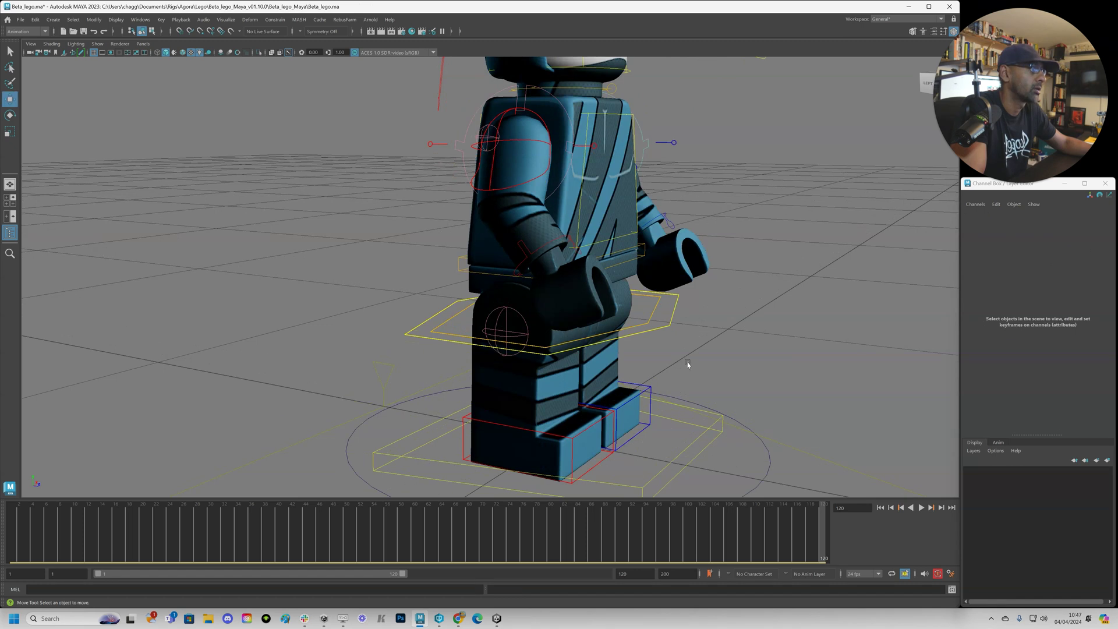
{"action": "left_click", "coordinate": [582, 433]}
{"action": "right_click_drag", "start_coordinate": [720, 411], "coordinate": [661, 415], "text": "alt"}
{"action": "left_click", "coordinate": [1060, 268]}
{"action": "right_click_drag", "start_coordinate": [445, 305], "coordinate": [661, 391], "text": "alt"}
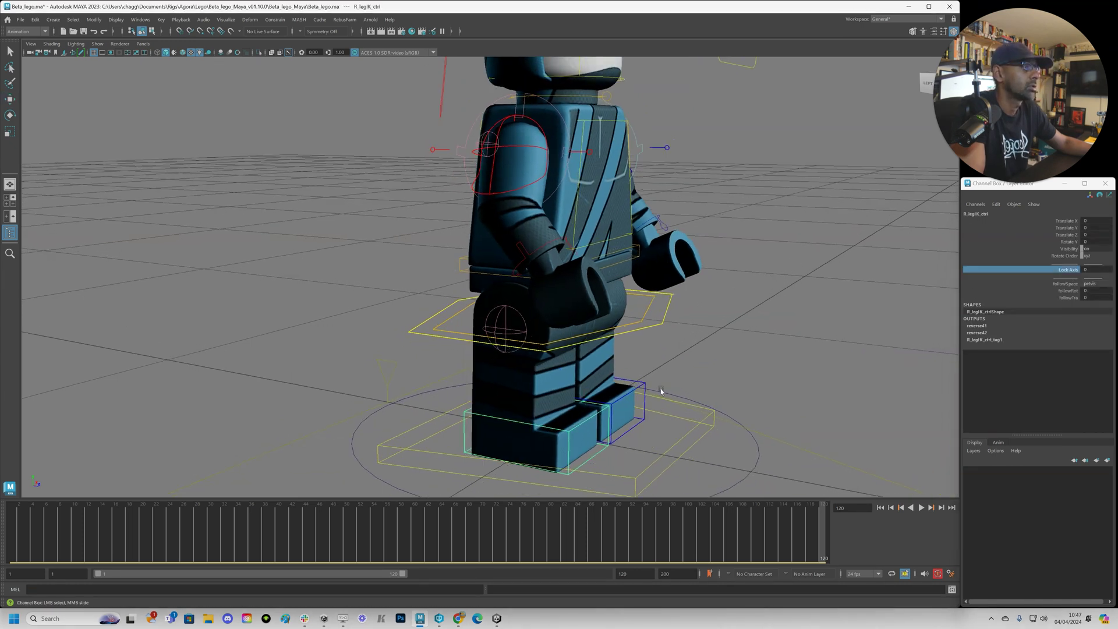
{"action": "key", "text": "w"}
{"action": "left_click_drag", "start_coordinate": [591, 460], "coordinate": [431, 420]}
{"action": "key", "text": "ctrl+z"}
{"action": "key", "text": "ctrl+z"}
{"action": "key", "text": "ctrl+z"}
{"action": "key", "text": "ctrl+z"}
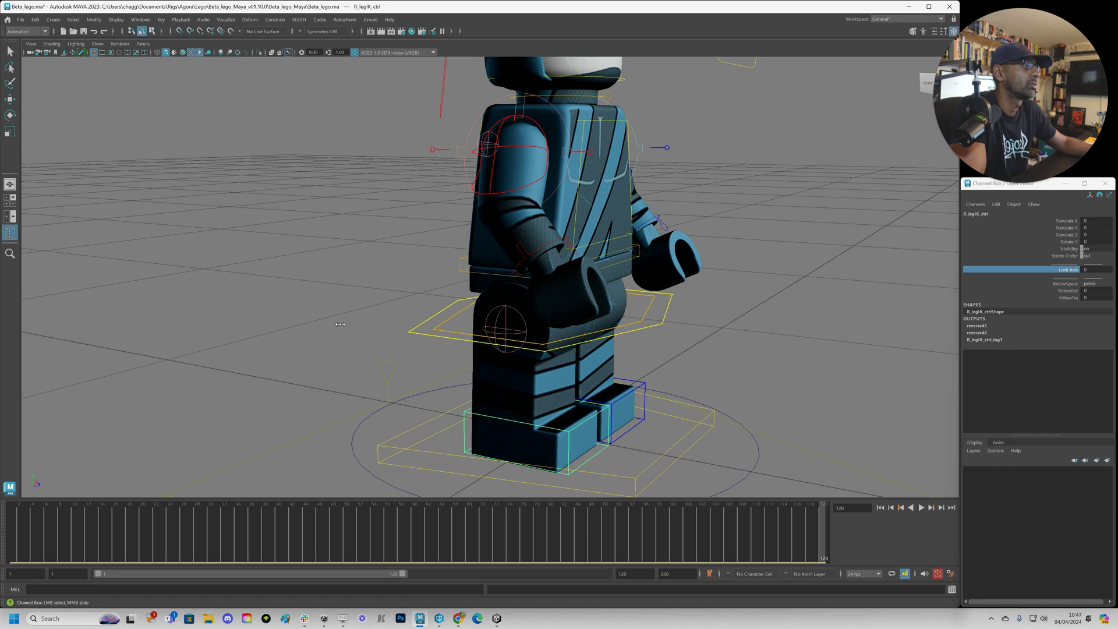
Set the right foot IK control's Lock Axis back to 1 and look at its Rotate Order options.
{"action": "scroll", "coordinate": [595, 343], "scroll_direction": "up", "scroll_amount": 1}
{"action": "middle_click_drag", "start_coordinate": [582, 344], "coordinate": [595, 343]}
{"action": "scroll", "coordinate": [647, 333], "scroll_direction": "down", "scroll_amount": 1}
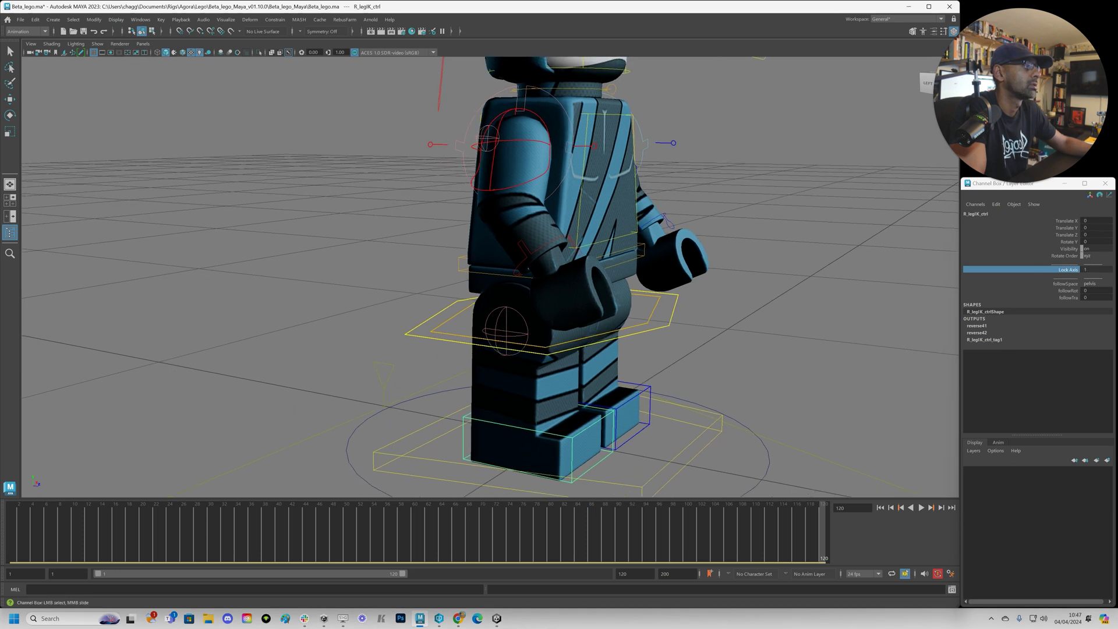
{"action": "left_click", "coordinate": [1096, 256]}
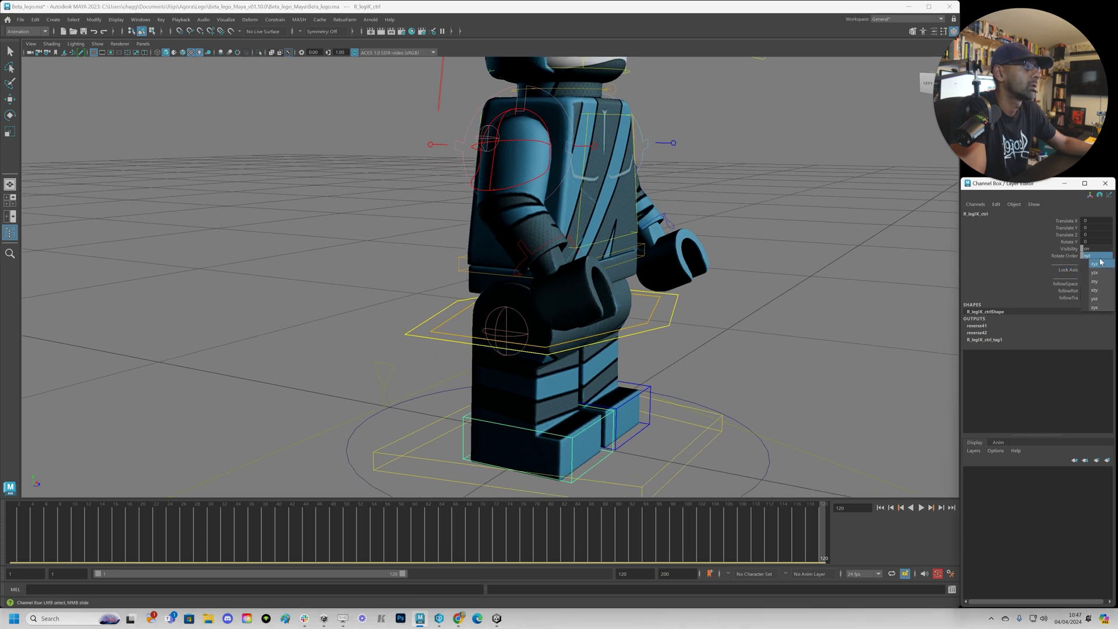
Try moving the right foot's IK control forward along Z, then backward to about -10.16.
{"action": "key", "text": "w"}
{"action": "left_click_drag", "start_coordinate": [578, 461], "coordinate": [771, 419]}
{"action": "scroll", "coordinate": [603, 408], "scroll_direction": "down", "scroll_amount": 3}
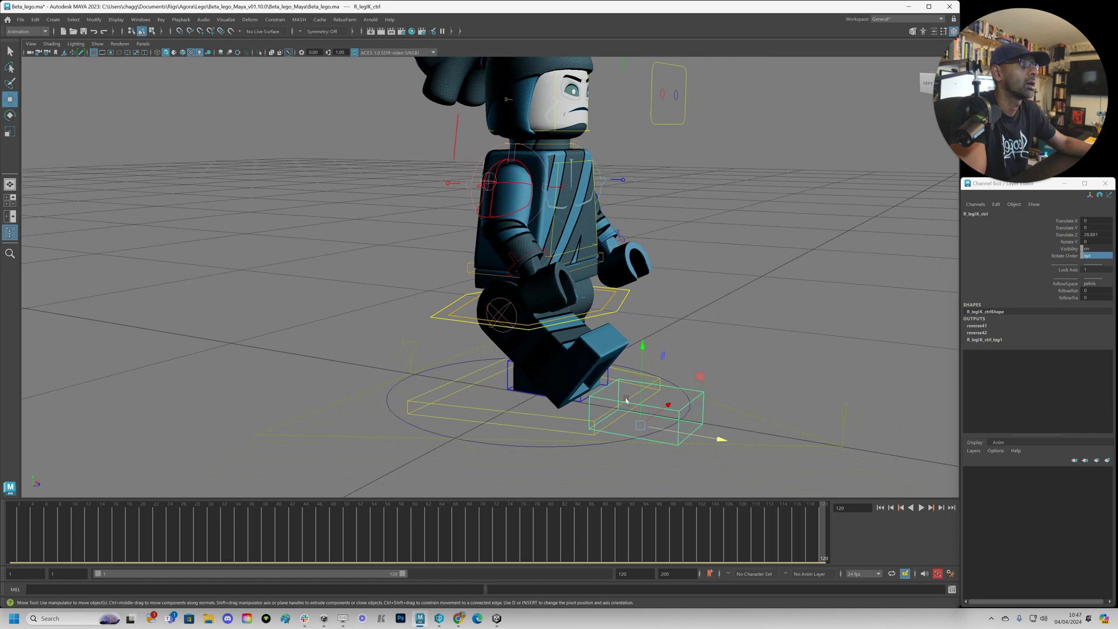
{"action": "left_click_drag", "start_coordinate": [626, 400], "coordinate": [636, 396], "text": "alt"}
{"action": "left_click_drag", "start_coordinate": [752, 418], "coordinate": [495, 396]}
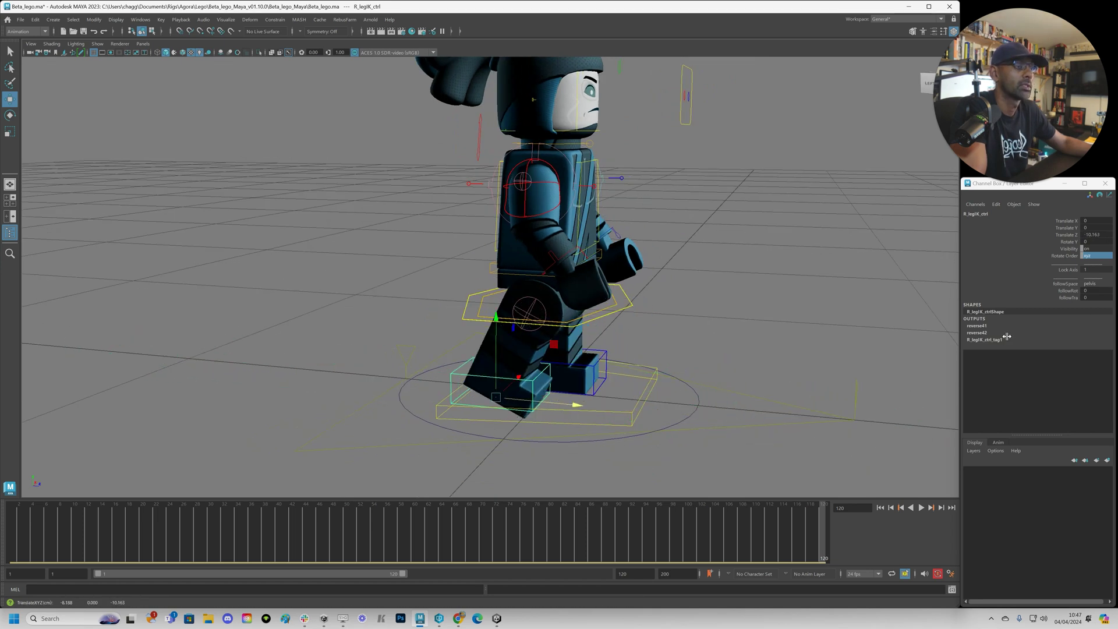
Set the right foot IK control's Lock Axis to 0, try moving the foot farther back, and undo the changes.
{"action": "left_click", "coordinate": [1064, 269]}
{"action": "middle_click_drag", "start_coordinate": [724, 325], "coordinate": [571, 330]}
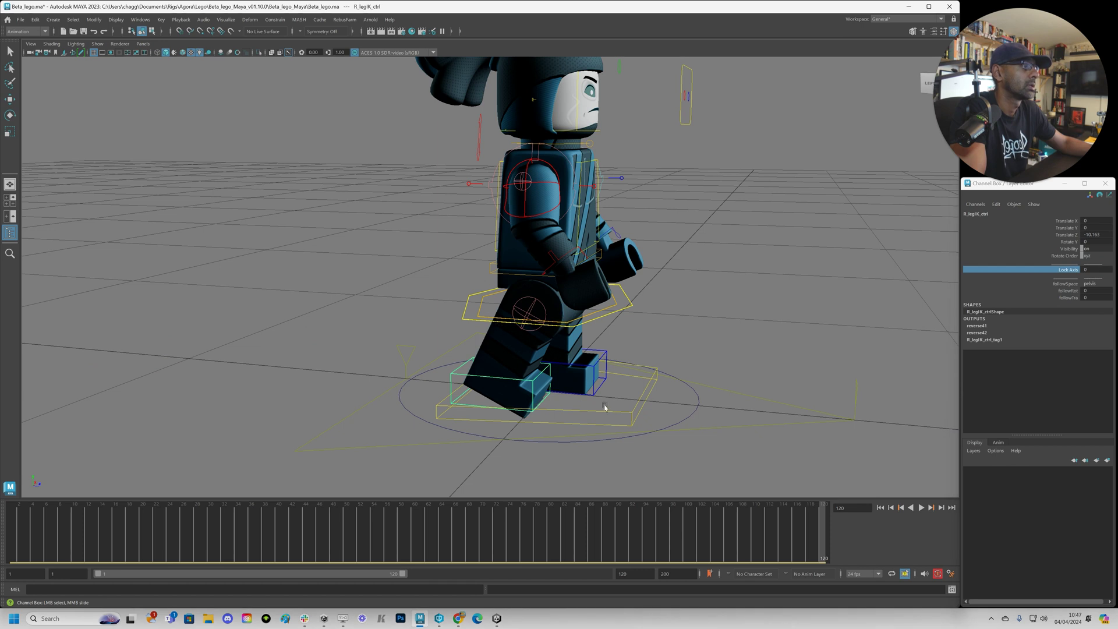
{"action": "key", "text": "w"}
{"action": "left_click_drag", "start_coordinate": [572, 401], "coordinate": [436, 388]}
{"action": "left_click_drag", "start_coordinate": [361, 269], "coordinate": [559, 48]}
{"action": "key", "text": "ctrl+z"}
{"action": "key", "text": "ctrl+z"}
{"action": "key", "text": "ctrl+z"}
Set Lock Axis to 0 again on the right foot's IK control, try moving it forward, and undo the foot changes.
{"action": "left_click", "coordinate": [1045, 268]}
{"action": "middle_click_drag", "start_coordinate": [776, 302], "coordinate": [572, 334]}
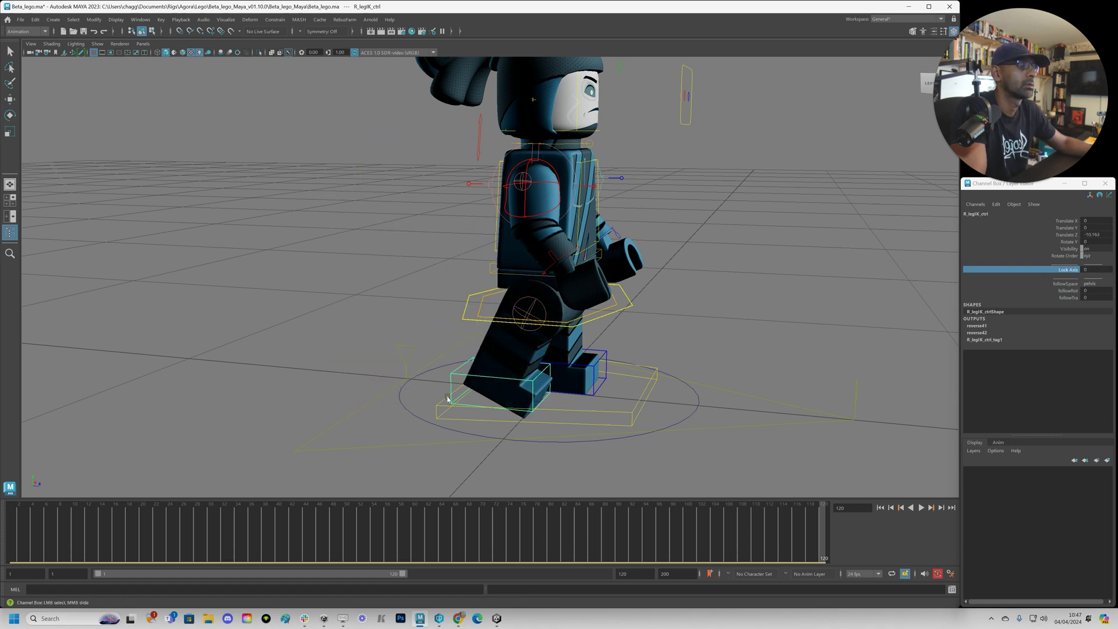
{"action": "key", "text": "w"}
{"action": "left_click_drag", "start_coordinate": [570, 402], "coordinate": [686, 427]}
{"action": "key", "text": "ctrl+z"}
{"action": "key", "text": "ctrl+z"}
{"action": "key", "text": "ctrl+z"}
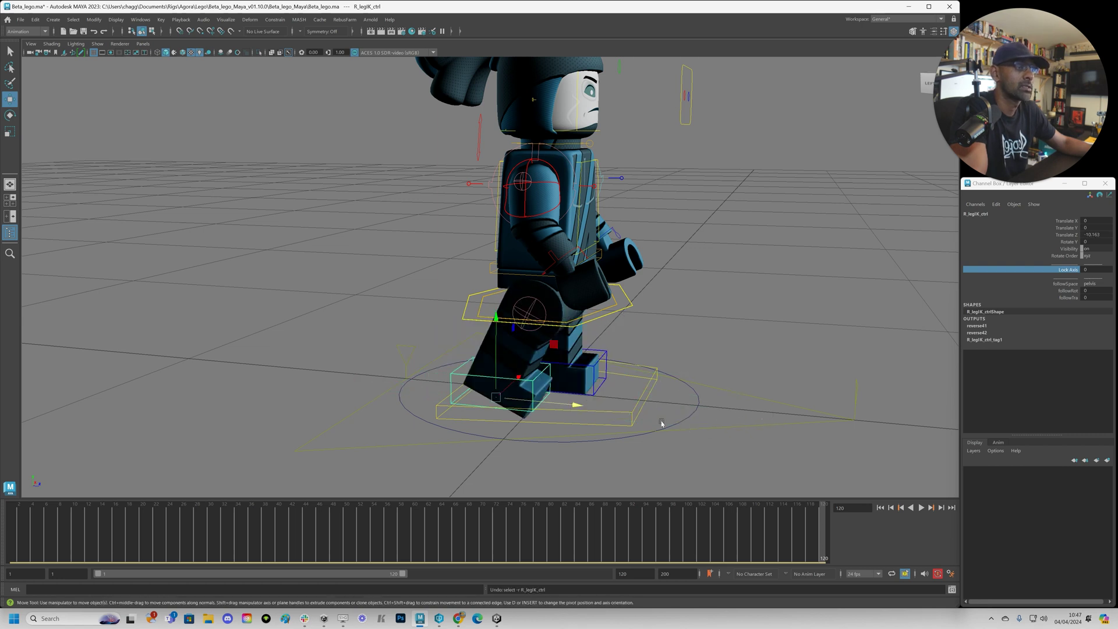
{"action": "key", "text": "ctrl+z"}
Select the right leg control at the hip and try rotating it about X twice, undoing each rotation.
{"action": "left_click", "coordinate": [527, 301]}
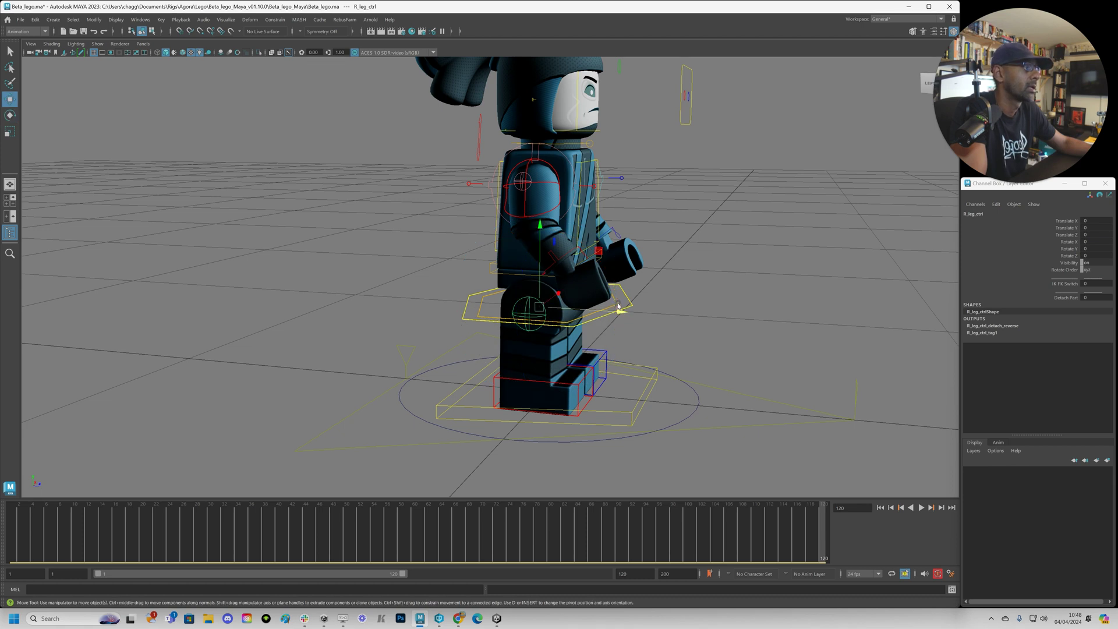
{"action": "key", "text": "e"}
{"action": "left_click_drag", "start_coordinate": [609, 297], "coordinate": [676, 421]}
{"action": "key", "text": "ctrl+z"}
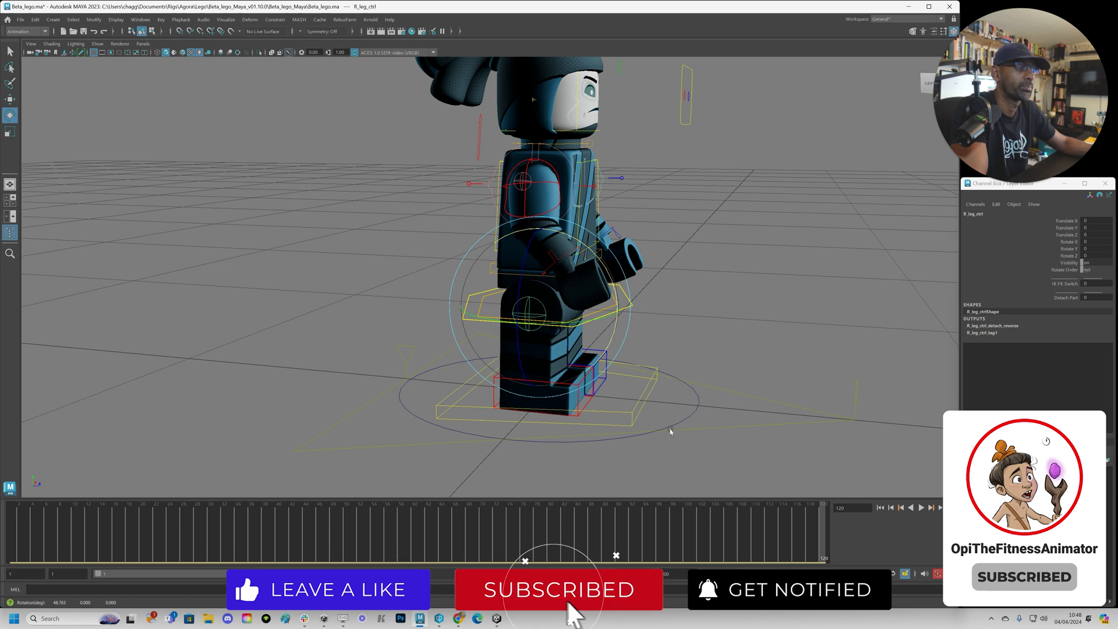
{"action": "scroll", "coordinate": [670, 431], "scroll_direction": "up", "scroll_amount": 3}
{"action": "left_click", "coordinate": [499, 382]}
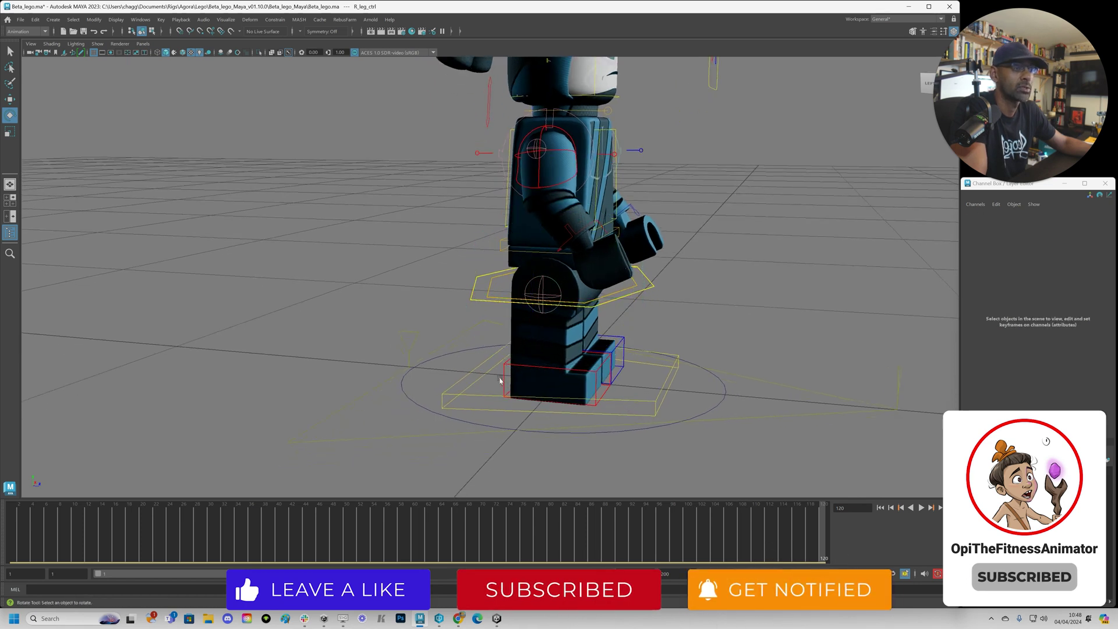
{"action": "left_click", "coordinate": [541, 283]}
{"action": "left_click_drag", "start_coordinate": [622, 283], "coordinate": [650, 301]}
{"action": "key", "text": "ctrl+z"}
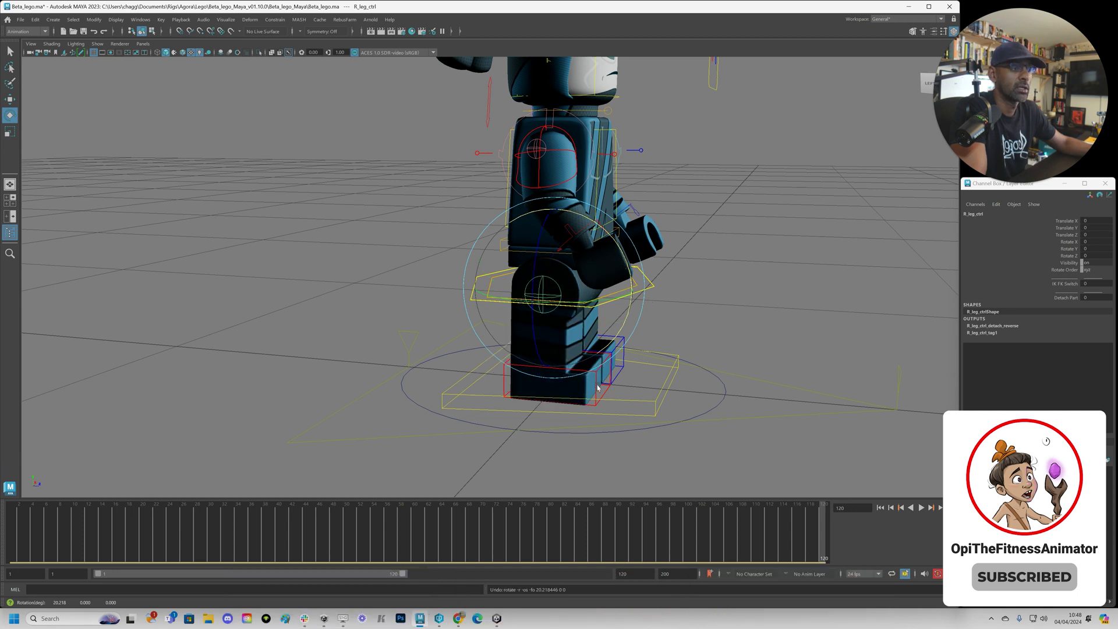
Reselect the right leg control at the hip and set its IK FK Switch to 1.
{"action": "left_click", "coordinate": [605, 396]}
{"action": "left_click", "coordinate": [611, 322]}
{"action": "left_click", "coordinate": [611, 322]}
{"action": "left_click", "coordinate": [539, 282]}
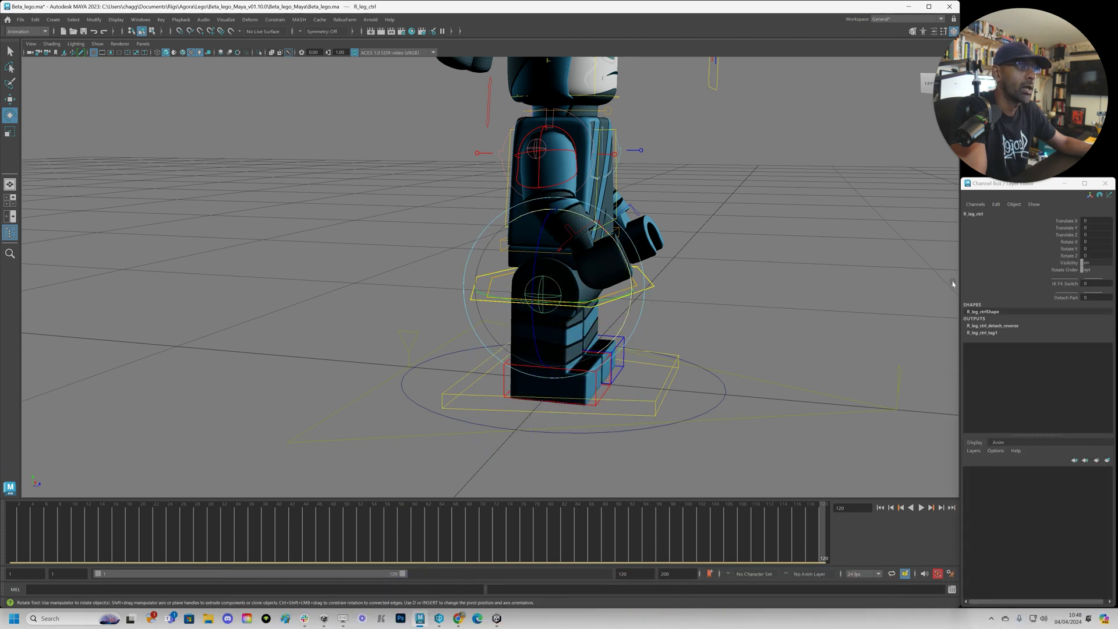
{"action": "left_click", "coordinate": [1071, 284]}
{"action": "middle_click_drag", "start_coordinate": [691, 399], "coordinate": [862, 398]}
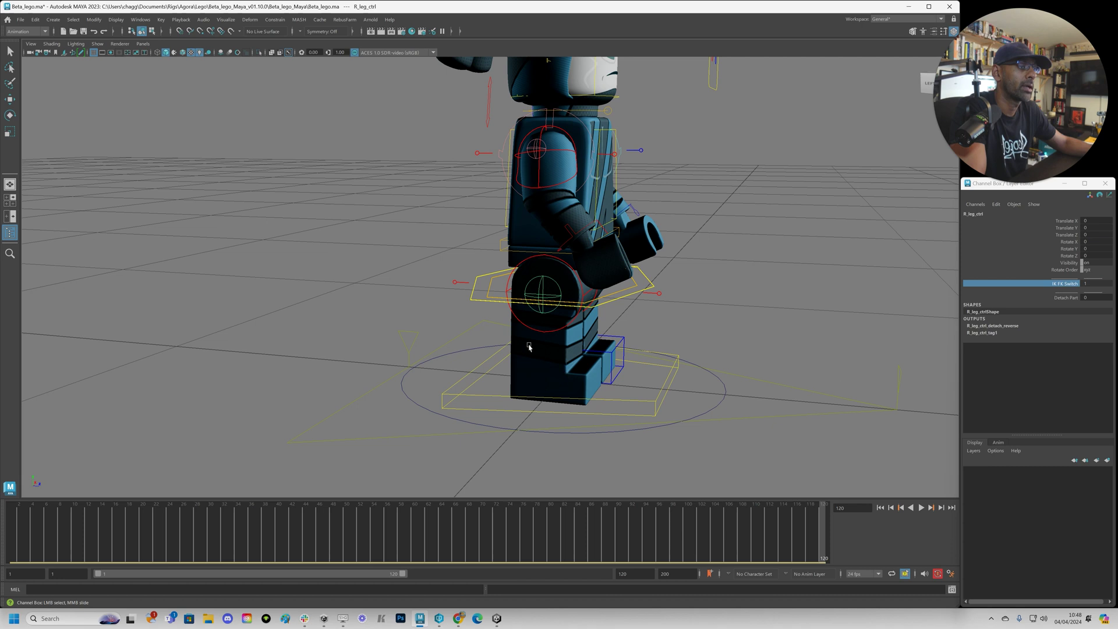
{"action": "left_click_drag", "start_coordinate": [566, 322], "coordinate": [538, 307], "text": "alt"}
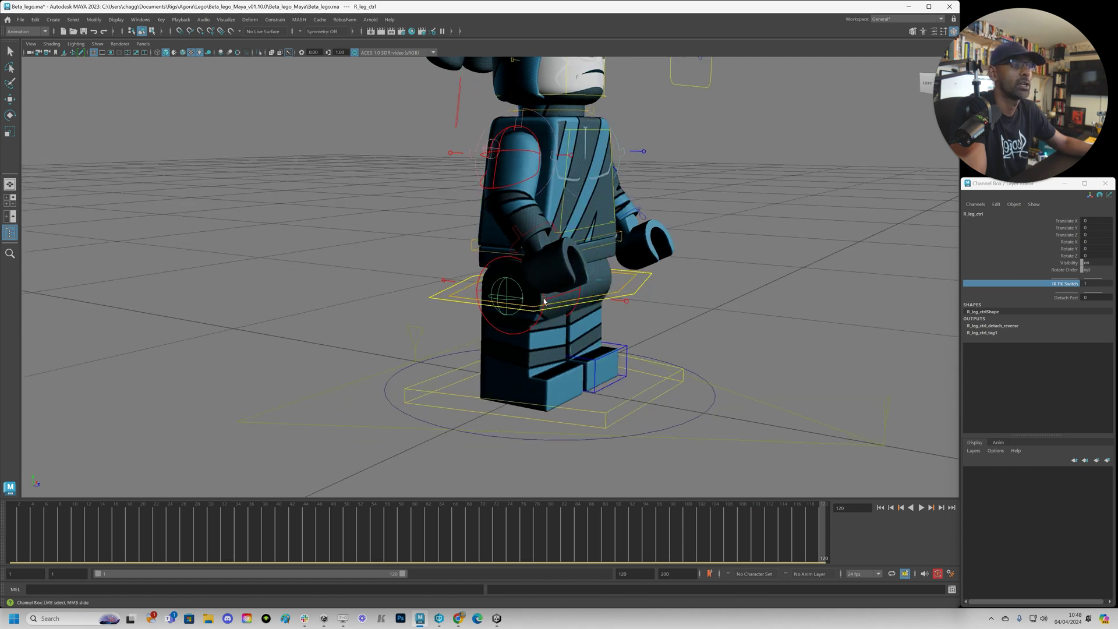
Select the right leg's FK control, rotate it about X by about -22.5 degrees, and undo the rotation.
{"action": "left_click", "coordinate": [544, 300]}
{"action": "key", "text": "e"}
{"action": "left_click_drag", "start_coordinate": [599, 278], "coordinate": [645, 226]}
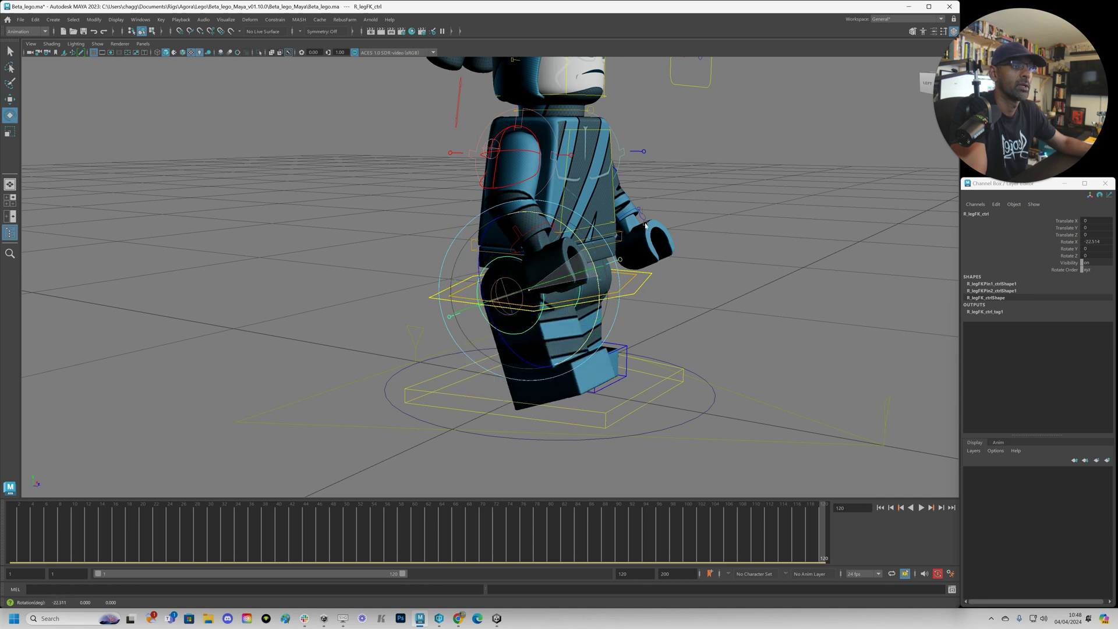
{"action": "left_click_drag", "start_coordinate": [606, 318], "coordinate": [626, 322], "text": "alt"}
{"action": "key", "text": "ctrl+z"}
From the side, reselect the right leg's FK control, try a small X rotation, undo it, and deselect the control.
{"action": "left_click", "coordinate": [385, 290]}
{"action": "left_click_drag", "start_coordinate": [388, 281], "coordinate": [459, 289], "text": "alt"}
{"action": "left_click", "coordinate": [464, 299]}
{"action": "left_click_drag", "start_coordinate": [607, 227], "coordinate": [628, 254]}
{"action": "key", "text": "ctrl+z"}
{"action": "key", "text": "ctrl+z"}
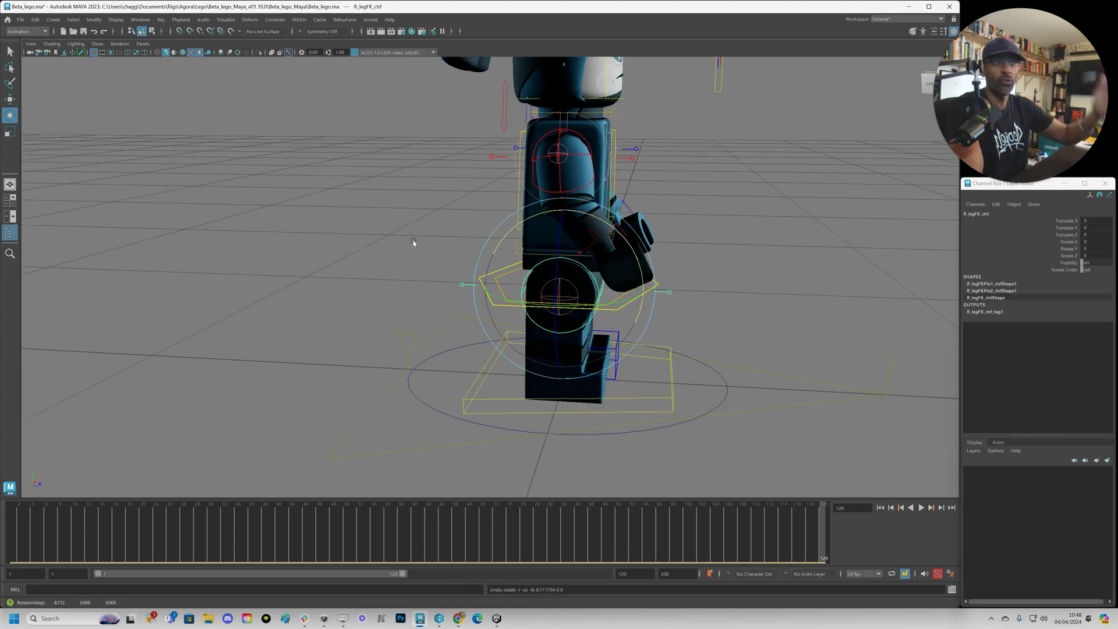
{"action": "mouse_move", "coordinate": [410, 260]}
{"action": "left_mouse_down", "text": "alt"}
{"action": "mouse_move", "coordinate": [451, 281]}
{"action": "mouse_move", "coordinate": [418, 266]}
{"action": "left_mouse_up", "text": "alt"}
{"action": "left_click", "coordinate": [419, 267]}
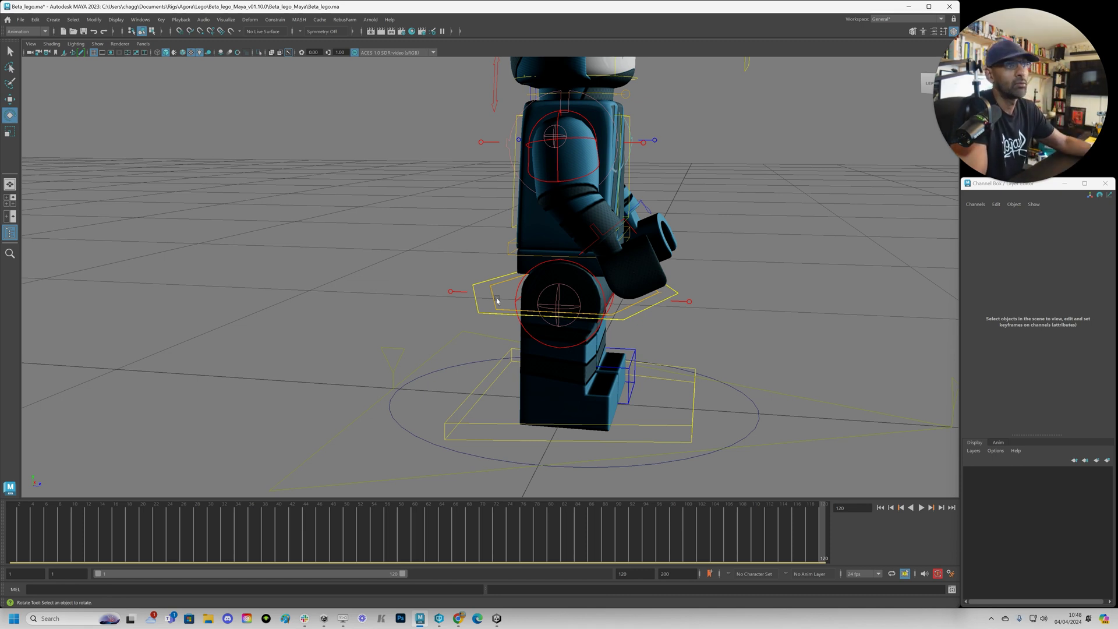
Select the right leg's FK control once more, try rotating the leg slightly, and undo the rotation.
{"action": "left_click_drag", "start_coordinate": [505, 311], "coordinate": [594, 333], "text": "alt"}
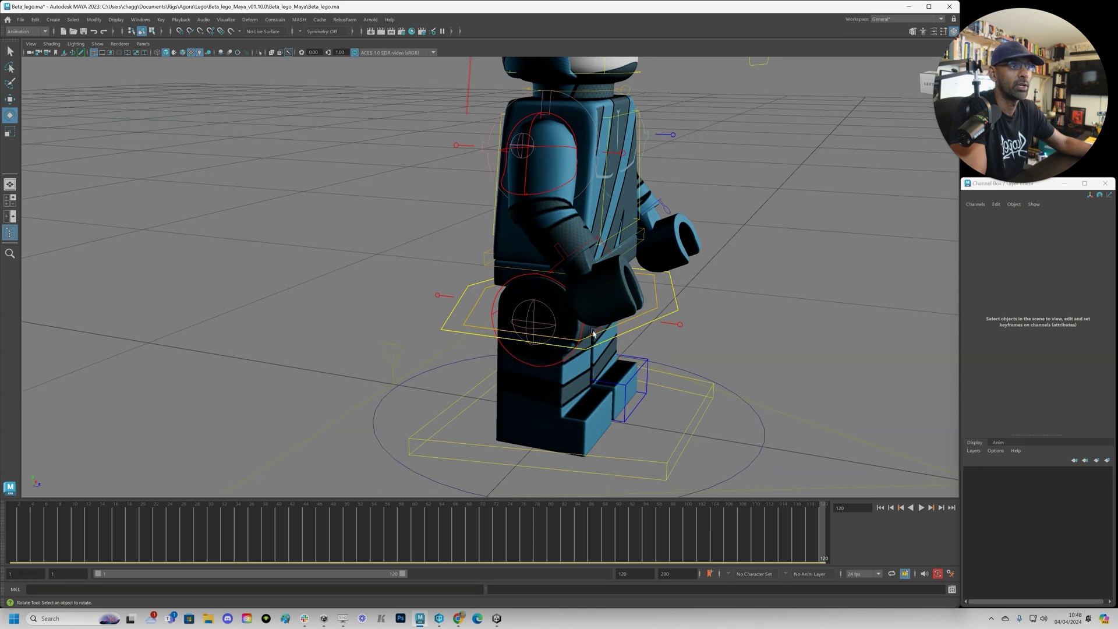
{"action": "left_click", "coordinate": [581, 330]}
{"action": "left_click", "coordinate": [419, 283]}
{"action": "left_click_drag", "start_coordinate": [420, 282], "coordinate": [465, 316]}
{"action": "left_click_drag", "start_coordinate": [745, 340], "coordinate": [651, 306], "text": "alt"}
{"action": "mouse_move", "coordinate": [587, 251]}
{"action": "left_mouse_down"}
{"action": "mouse_move", "coordinate": [599, 273]}
{"action": "mouse_move", "coordinate": [591, 256]}
{"action": "left_mouse_up"}
{"action": "key", "text": "ctrl+z"}
Undo the right leg's switch to FK and leave nothing selected.
{"action": "left_click_drag", "start_coordinate": [658, 304], "coordinate": [691, 307], "text": "alt"}
{"action": "left_click", "coordinate": [692, 307]}
{"action": "key", "text": "ctrl+z"}
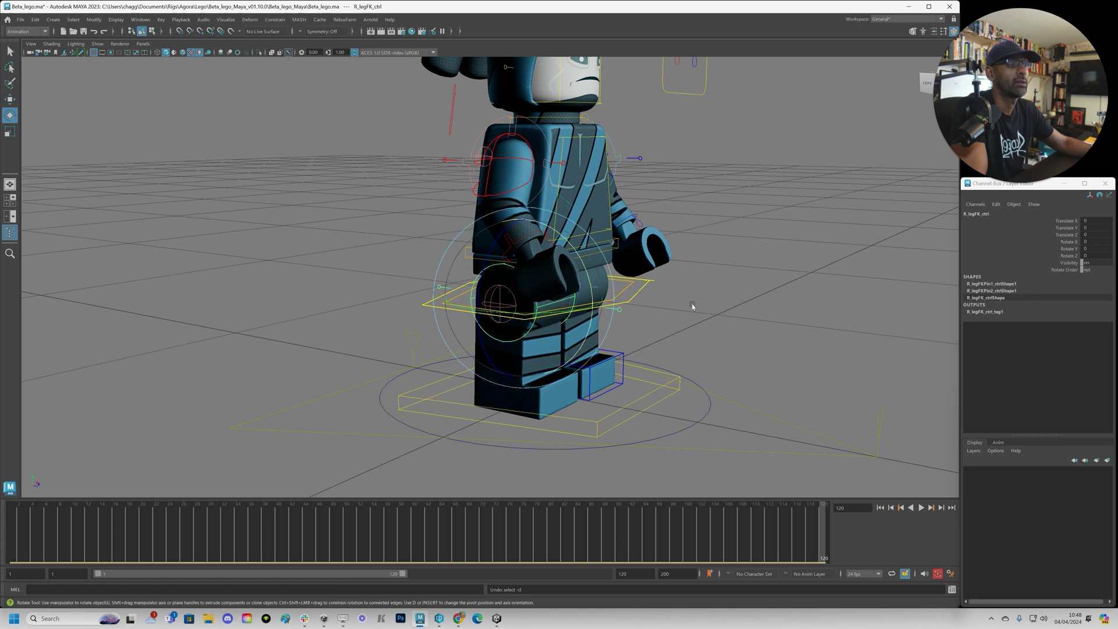
{"action": "left_click", "coordinate": [692, 307]}
{"action": "left_click_drag", "start_coordinate": [730, 320], "coordinate": [569, 357], "text": "alt"}
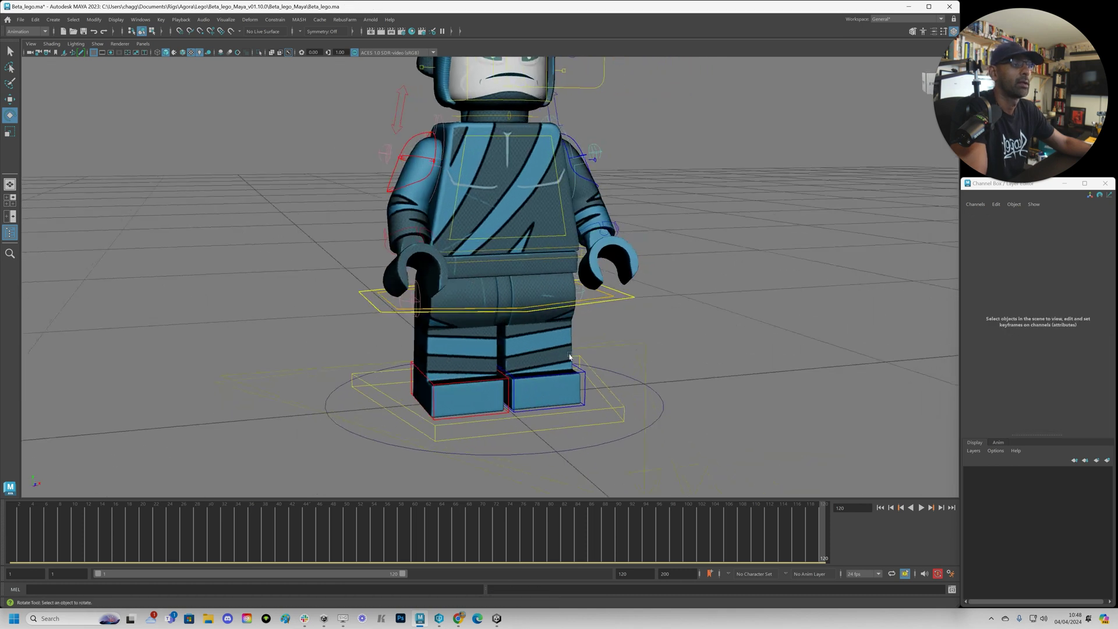
Select the pelvisMain control around the hips and try rotating it about X and then Y, undoing each rotation.
{"action": "left_click", "coordinate": [623, 302]}
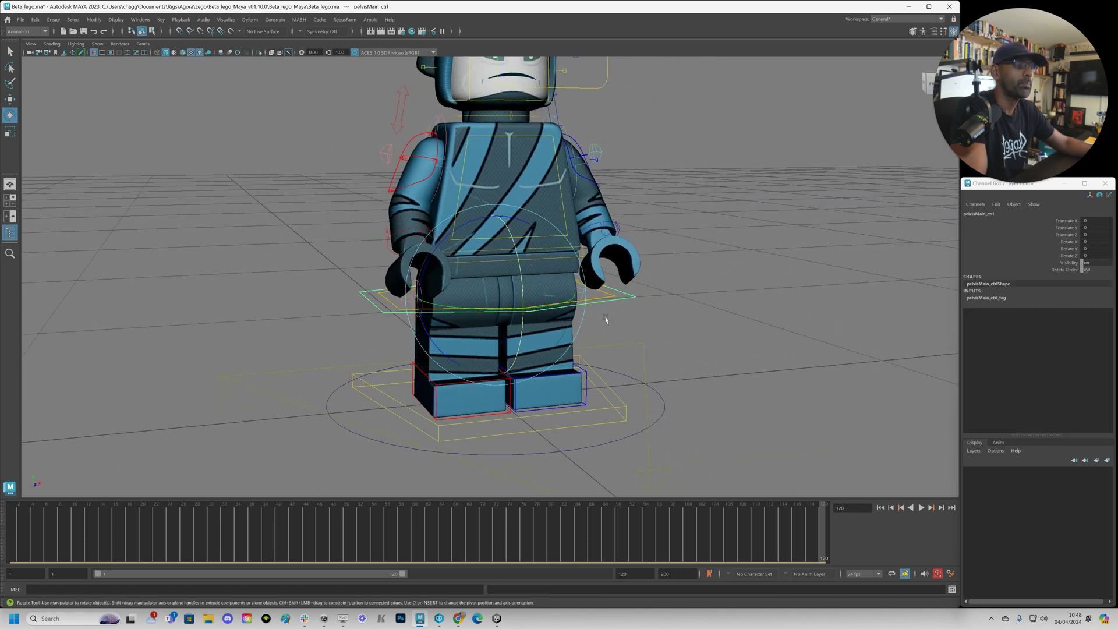
{"action": "key", "text": "f"}
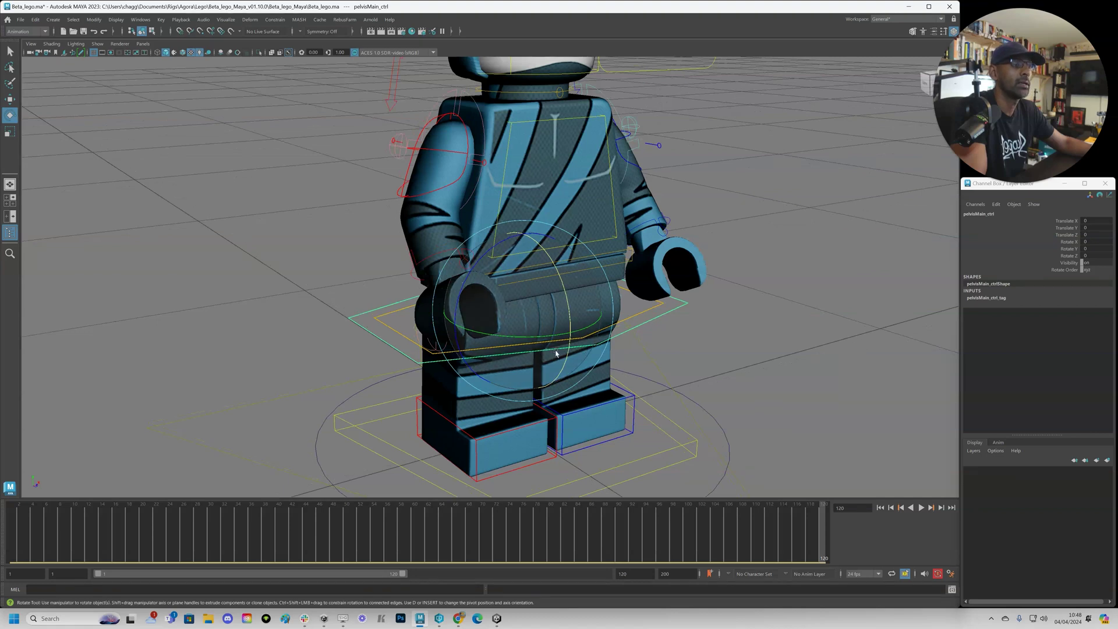
{"action": "left_click_drag", "start_coordinate": [557, 344], "coordinate": [705, 332]}
{"action": "key", "text": "ctrl+z"}
{"action": "right_click_drag", "start_coordinate": [724, 328], "coordinate": [585, 306], "text": "alt"}
{"action": "left_click_drag", "start_coordinate": [581, 313], "coordinate": [516, 325]}
{"action": "right_click_drag", "start_coordinate": [419, 360], "coordinate": [713, 339], "text": "alt"}
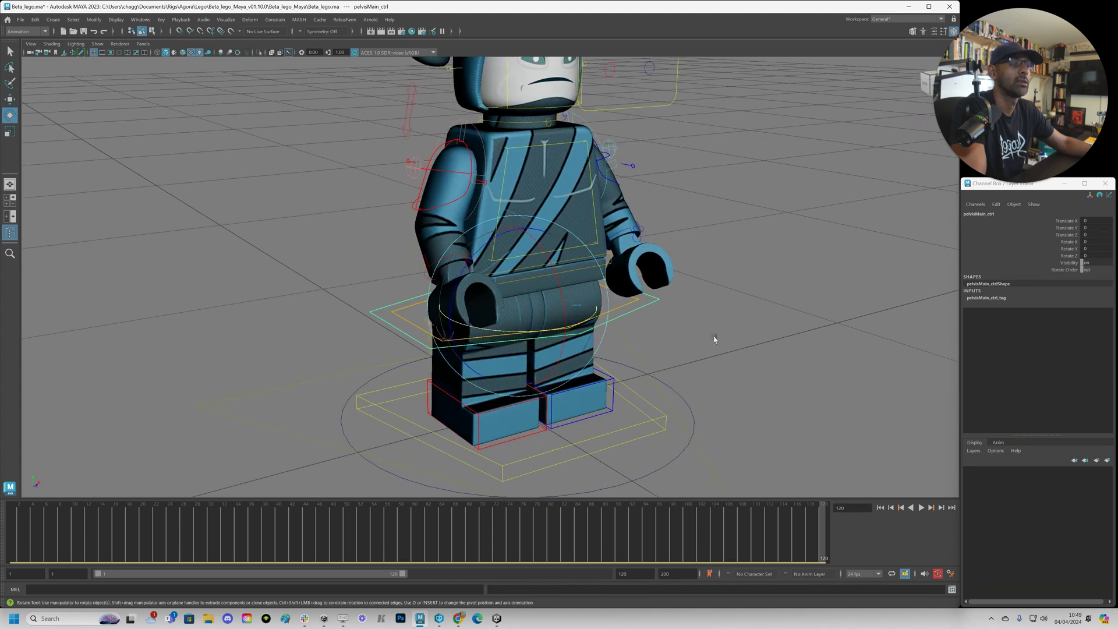
Reselect the pelvisMain control around the hips, rotate it about 2.5 degrees around X, and deselect it.
{"action": "left_click", "coordinate": [668, 347]}
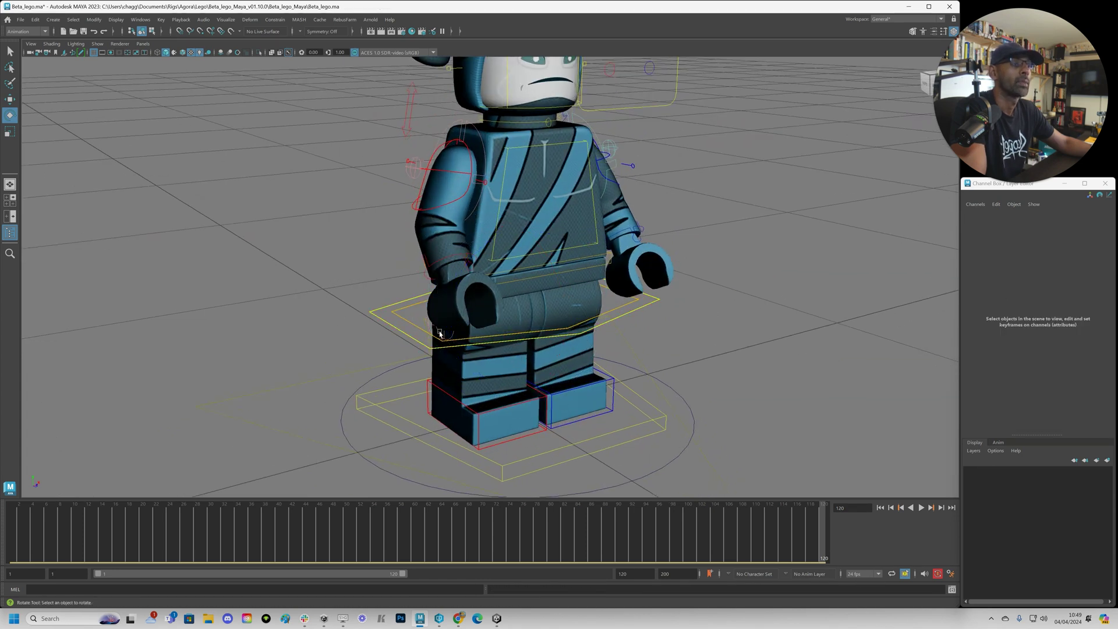
{"action": "left_click", "coordinate": [400, 334]}
{"action": "left_click_drag", "start_coordinate": [549, 272], "coordinate": [508, 276]}
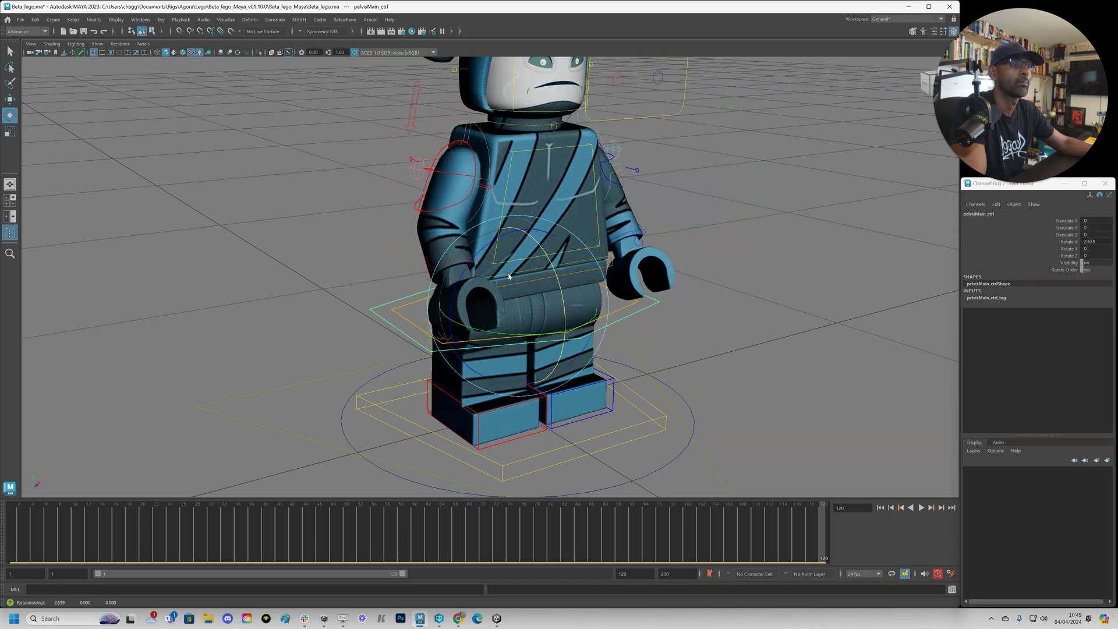
{"action": "left_click", "coordinate": [762, 365]}
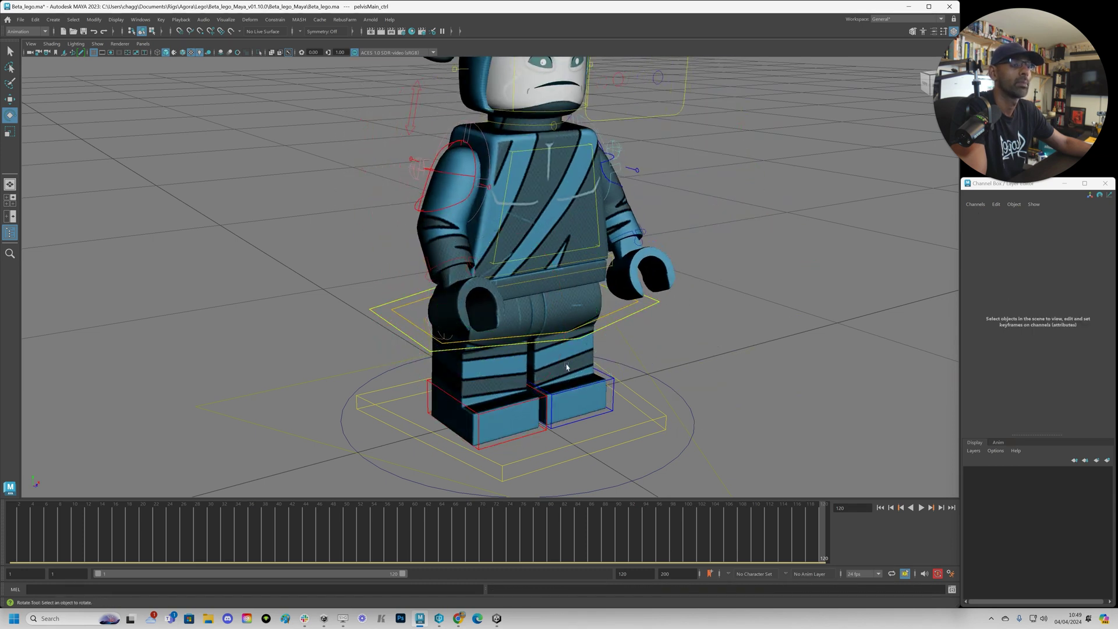
Select the inner pelvis control, try rotating it from two viewing angles, undo each rotation, and deselect it.
{"action": "left_click", "coordinate": [410, 325]}
{"action": "left_click_drag", "start_coordinate": [554, 268], "coordinate": [508, 225]}
{"action": "key", "text": "ctrl+z"}
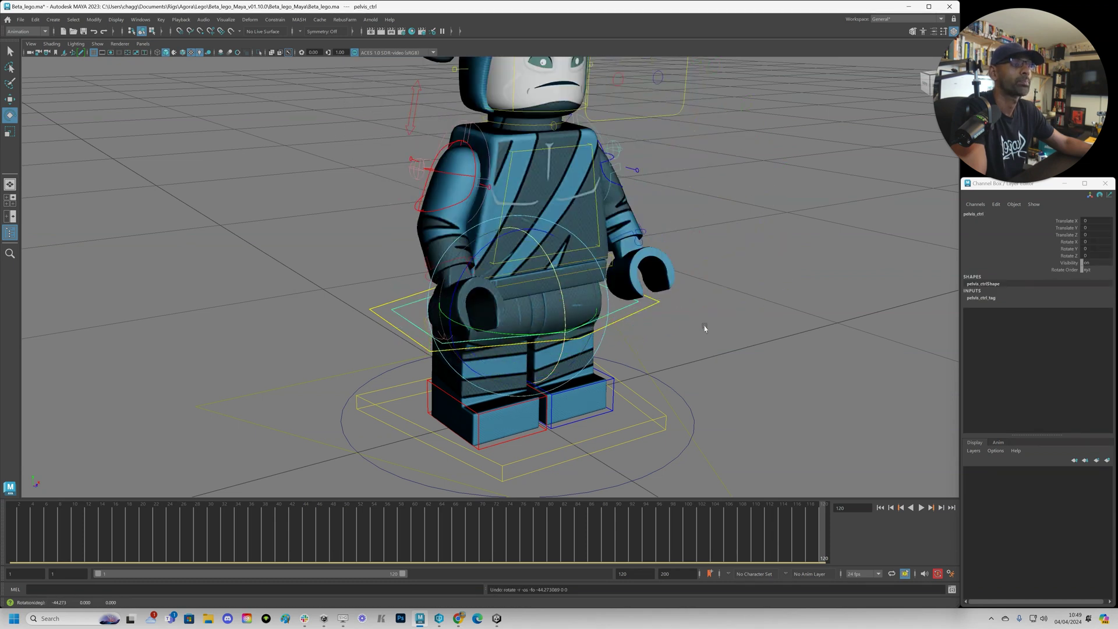
{"action": "left_click_drag", "start_coordinate": [704, 329], "coordinate": [519, 358], "text": "alt"}
{"action": "left_click_drag", "start_coordinate": [530, 307], "coordinate": [448, 319]}
{"action": "key", "text": "ctrl+z"}
{"action": "left_click", "coordinate": [701, 322]}
Select the outer pelvisMain control, try another small rotation, undo it, and clear the selection.
{"action": "left_click", "coordinate": [631, 292]}
{"action": "left_click_drag", "start_coordinate": [584, 302], "coordinate": [610, 297]}
{"action": "key", "text": "ctrl+z"}
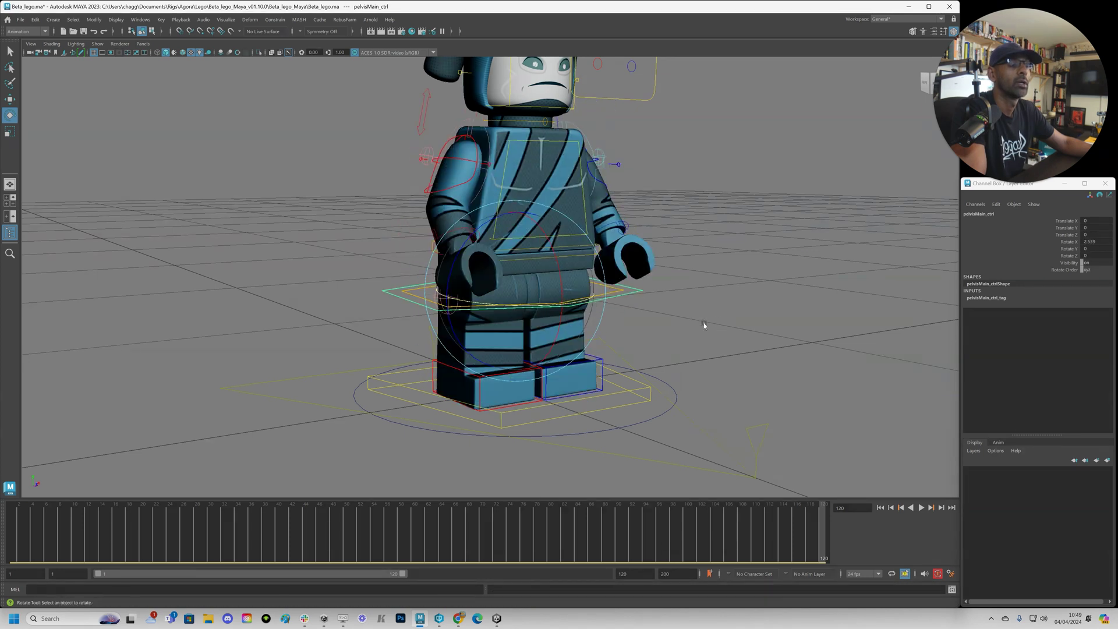
{"action": "left_click", "coordinate": [703, 325]}
{"action": "left_click_drag", "start_coordinate": [703, 325], "coordinate": [608, 325], "text": "alt"}
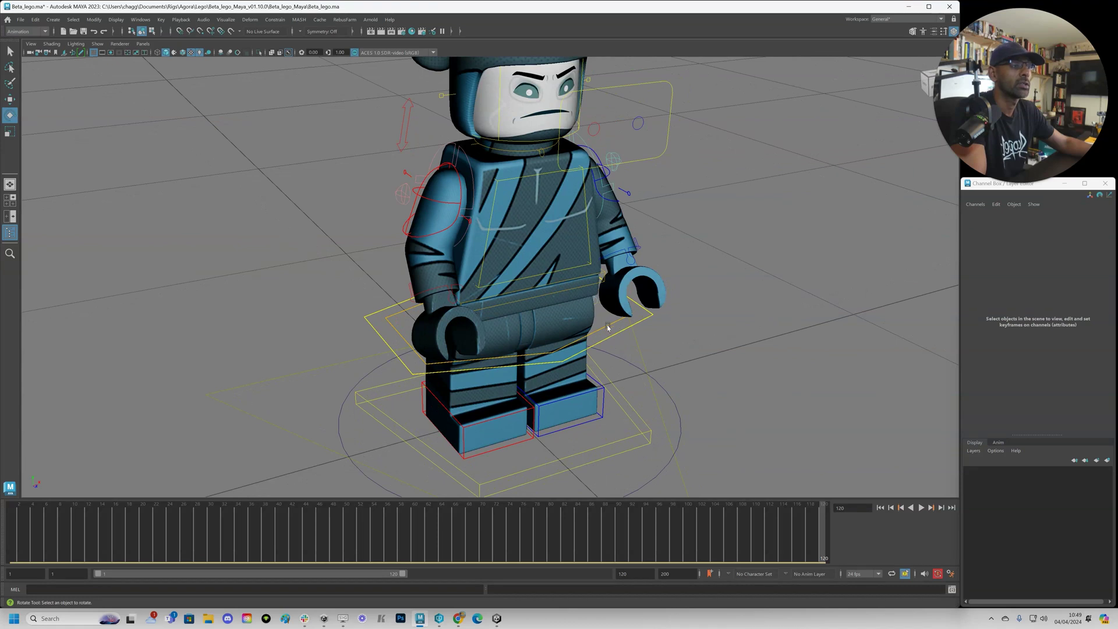
Try rotating the pelvisMain control further around X, select the inner pelvis control, and undo back to an empty selection.
{"action": "left_click", "coordinate": [619, 334]}
{"action": "left_click", "coordinate": [1041, 251]}
{"action": "left_click_drag", "start_coordinate": [556, 339], "coordinate": [539, 334]}
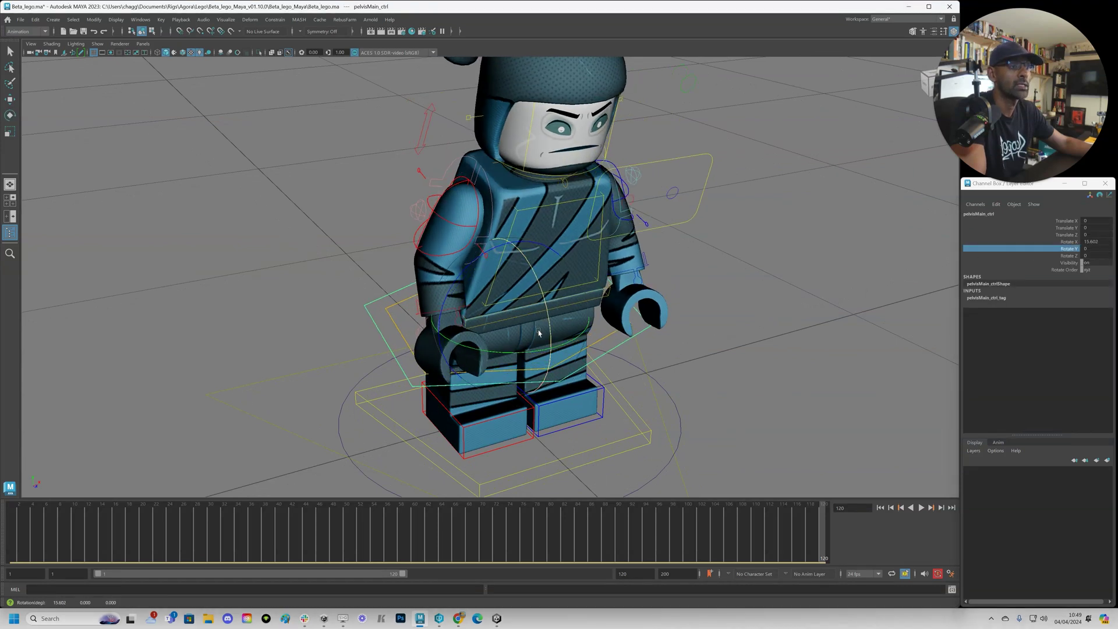
{"action": "left_click", "coordinate": [403, 337]}
{"action": "key", "text": "ctrl+z"}
{"action": "key", "text": "ctrl+z"}
{"action": "key", "text": "ctrl+z"}
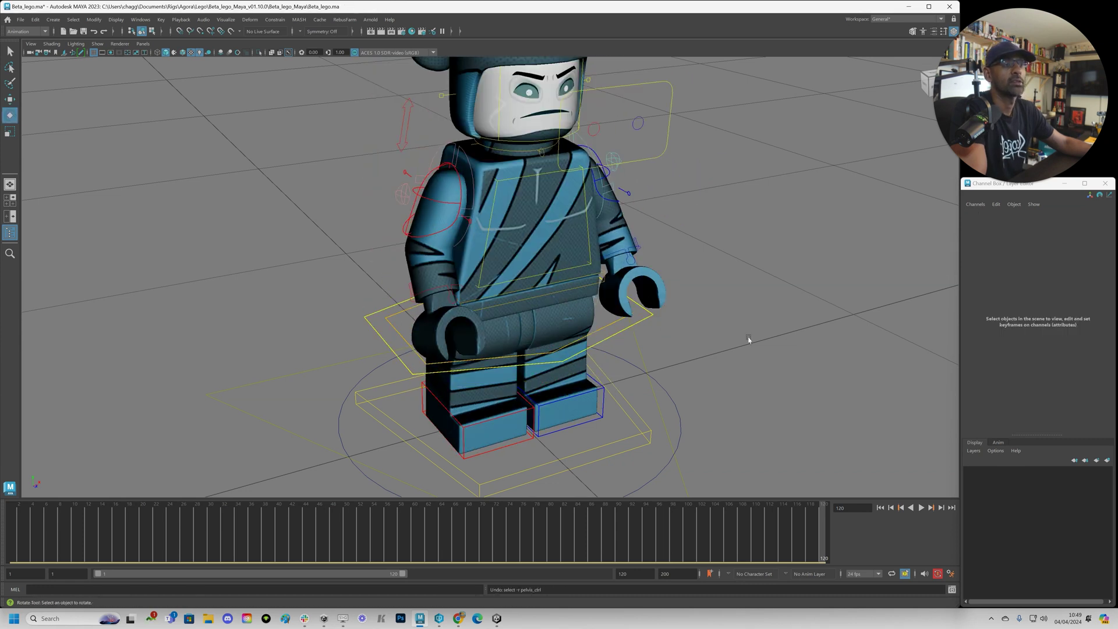
Select the chest rocker control at the waist, try rotating the torso with it, and undo the rotation.
{"action": "scroll", "coordinate": [583, 303], "scroll_direction": "up", "scroll_amount": 5}
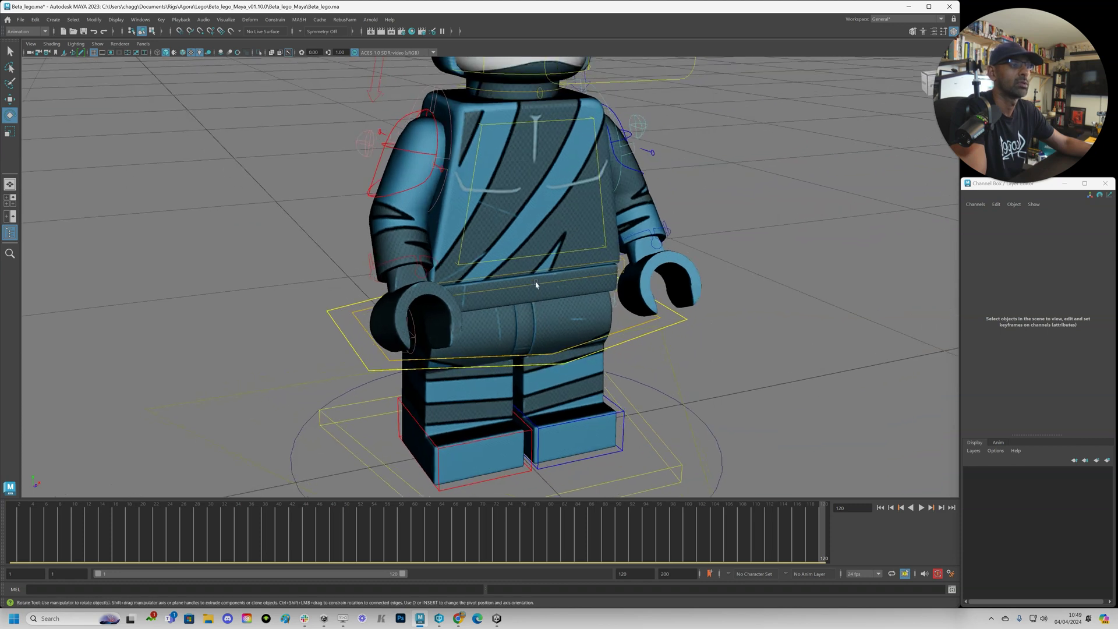
{"action": "left_click", "coordinate": [536, 285]}
{"action": "scroll", "coordinate": [538, 293], "scroll_direction": "down", "scroll_amount": 2}
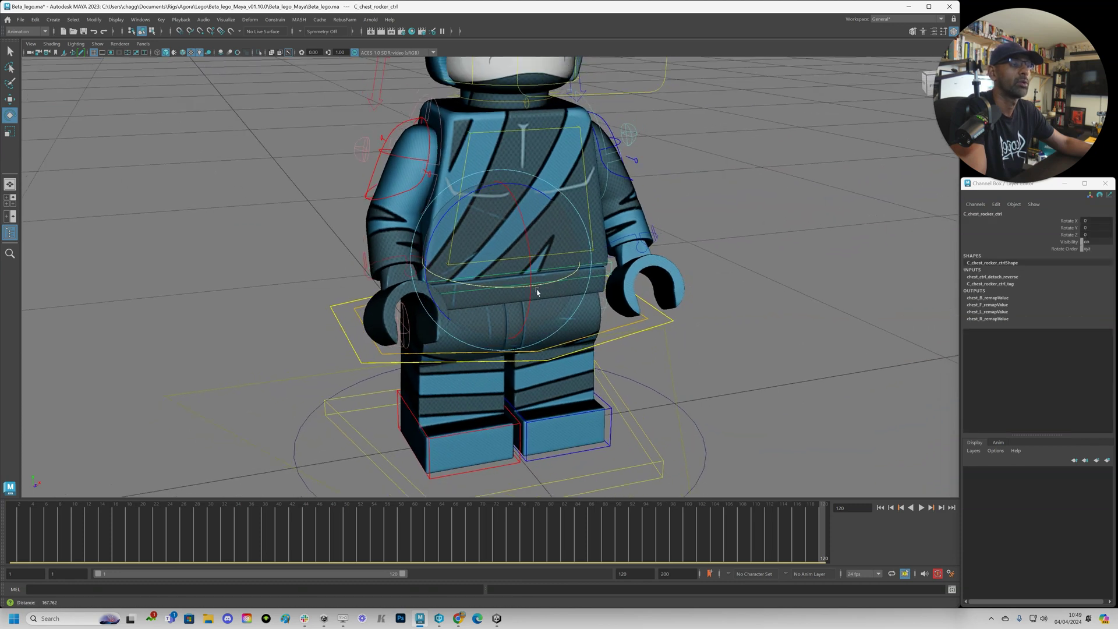
{"action": "left_click_drag", "start_coordinate": [528, 284], "coordinate": [597, 300]}
{"action": "key", "text": "ctrl+z"}
Rotate the chest rocker control to about -32 degrees around X and inspect the waist joint from behind.
{"action": "left_click_drag", "start_coordinate": [529, 182], "coordinate": [474, 271]}
{"action": "right_click_drag", "start_coordinate": [474, 272], "coordinate": [631, 275], "text": "alt"}
{"action": "mouse_move", "coordinate": [584, 185]}
{"action": "left_mouse_down", "text": "alt"}
{"action": "mouse_move", "coordinate": [582, 234]}
{"action": "mouse_move", "coordinate": [583, 185]}
{"action": "left_mouse_up", "text": "alt"}
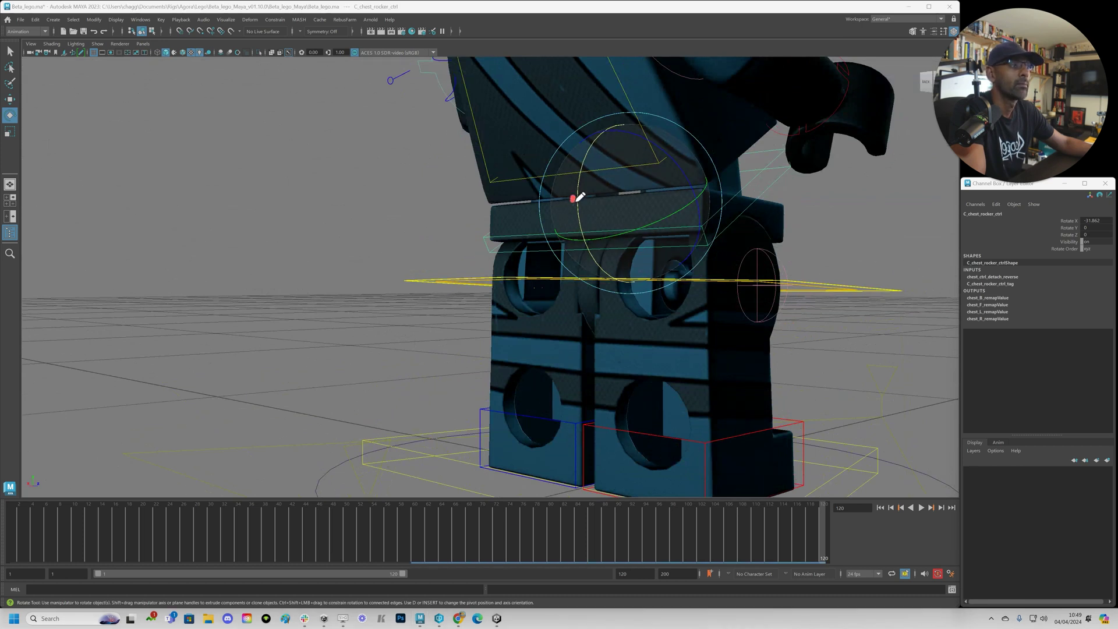
{"action": "left_click_drag", "start_coordinate": [780, 306], "coordinate": [661, 303], "text": "alt"}
Rotate the chest rocker control to about 35 degrees around X, check the waist from the front, and undo its rotations.
{"action": "left_click_drag", "start_coordinate": [601, 148], "coordinate": [637, 164]}
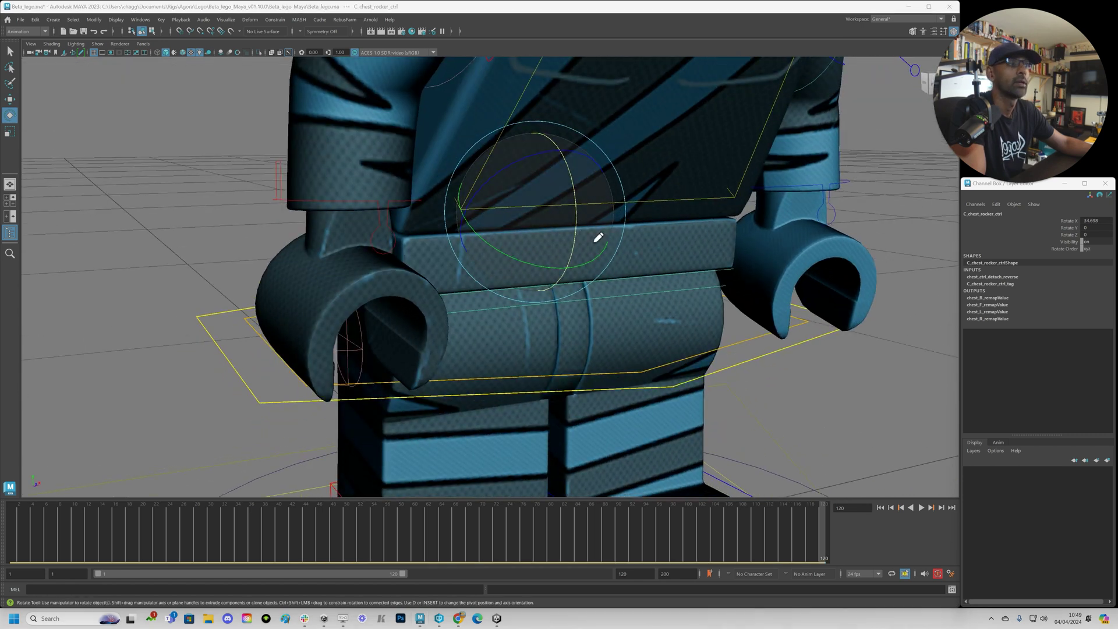
{"action": "right_click_drag", "start_coordinate": [464, 287], "coordinate": [392, 284], "text": "alt"}
{"action": "key", "text": "ctrl+z"}
{"action": "key", "text": "ctrl+z"}
{"action": "right_click_drag", "start_coordinate": [690, 273], "coordinate": [436, 270], "text": "alt"}
{"action": "left_click_drag", "start_coordinate": [435, 269], "coordinate": [353, 272], "text": "alt"}
{"action": "key", "text": "ctrl+z"}
Select the chest control, set its Detach Part attribute to 1, try rotating the chest, and undo the rotation.
{"action": "left_click", "coordinate": [466, 197]}
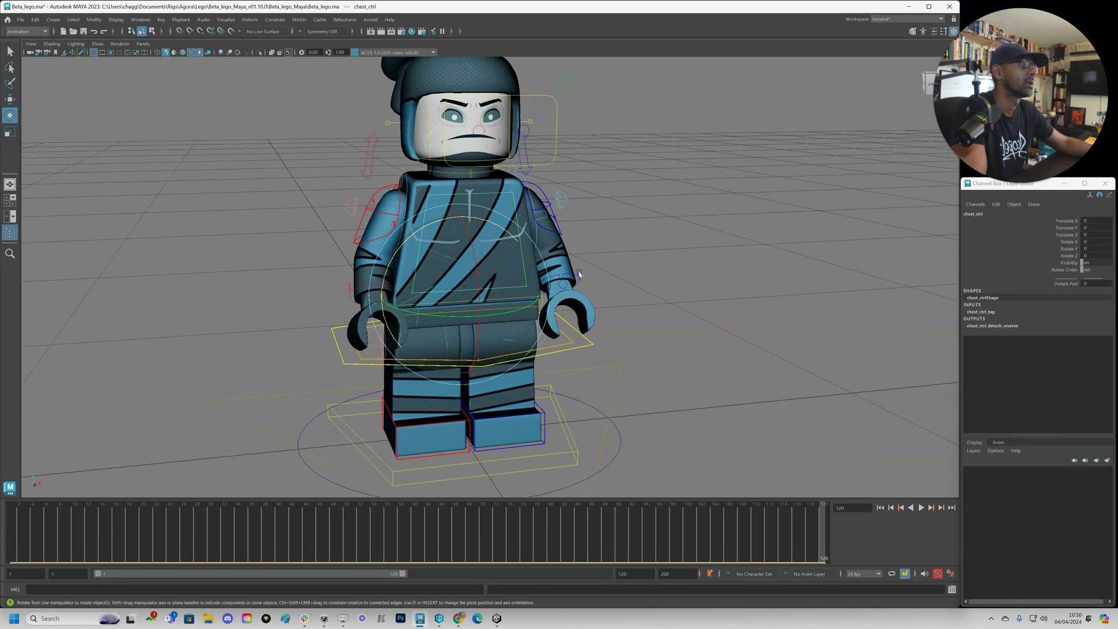
{"action": "left_click", "coordinate": [1066, 284]}
{"action": "middle_click_drag", "start_coordinate": [693, 323], "coordinate": [925, 298]}
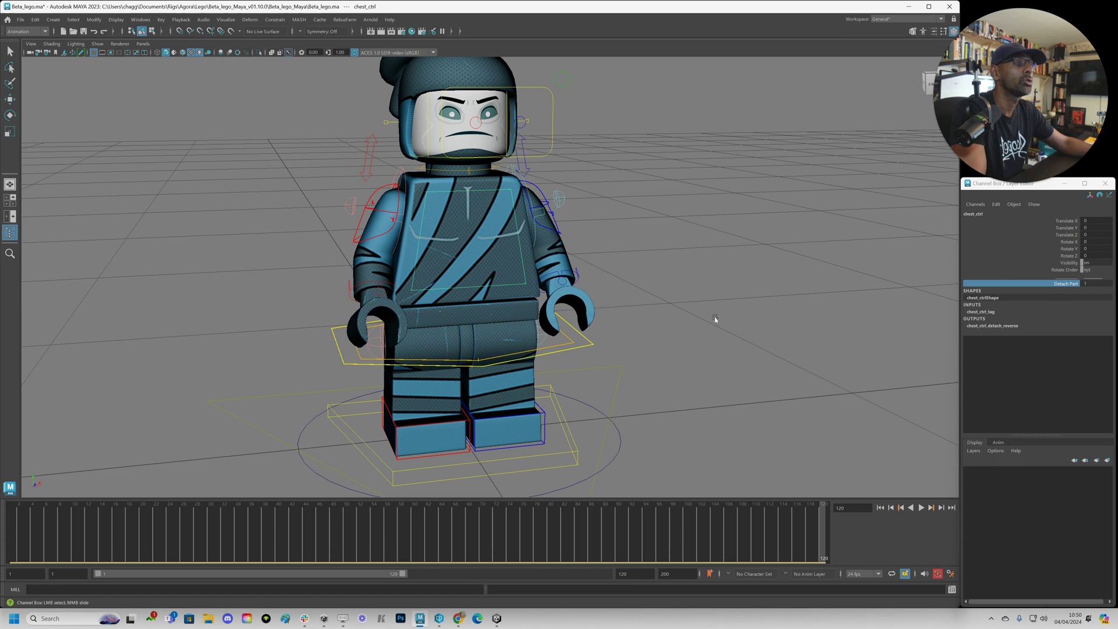
{"action": "middle_click_drag", "start_coordinate": [716, 320], "coordinate": [239, 344]}
{"action": "middle_click_drag", "start_coordinate": [529, 308], "coordinate": [778, 308]}
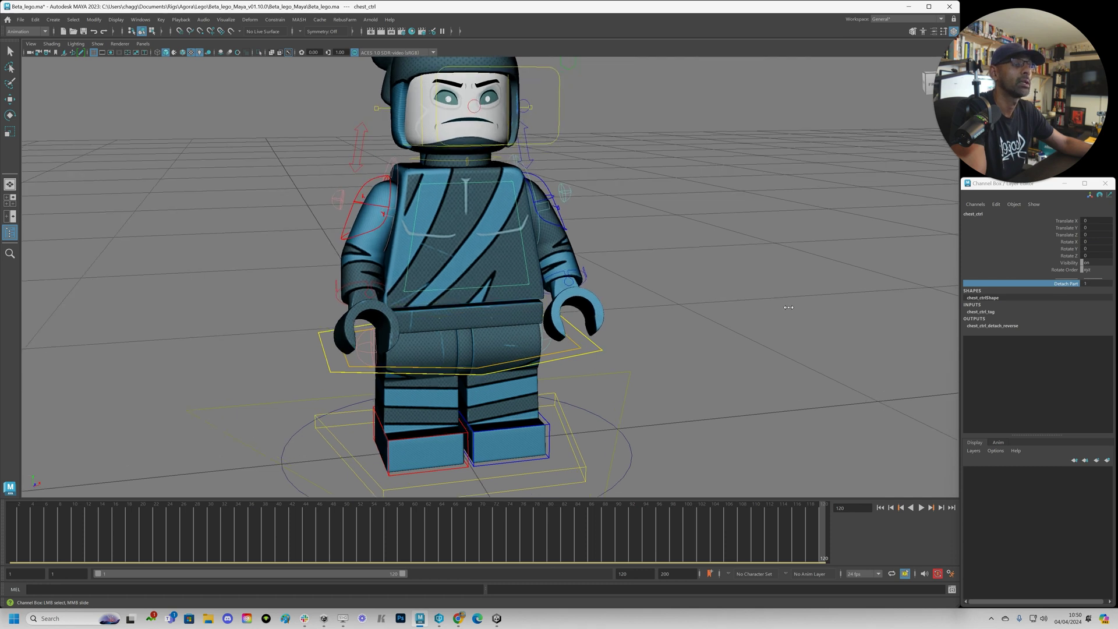
{"action": "key", "text": "e"}
{"action": "left_click_drag", "start_coordinate": [451, 198], "coordinate": [450, 245]}
{"action": "key", "text": "ctrl+z"}
Set the chest control's Detach Part to 0, try rotating the chest again, and undo the rotation.
{"action": "left_click", "coordinate": [1060, 285]}
{"action": "middle_click_drag", "start_coordinate": [727, 318], "coordinate": [658, 315]}
{"action": "left_click_drag", "start_coordinate": [658, 314], "coordinate": [655, 297], "text": "alt"}
{"action": "right_click_drag", "start_coordinate": [655, 297], "coordinate": [681, 297], "text": "alt"}
{"action": "key", "text": "e"}
{"action": "left_click_drag", "start_coordinate": [463, 239], "coordinate": [460, 343]}
{"action": "key", "text": "ctrl+z"}
Switch the chest control's Detach Part to 1 once more and return it to 0.
{"action": "left_click_drag", "start_coordinate": [500, 350], "coordinate": [504, 317], "text": "alt"}
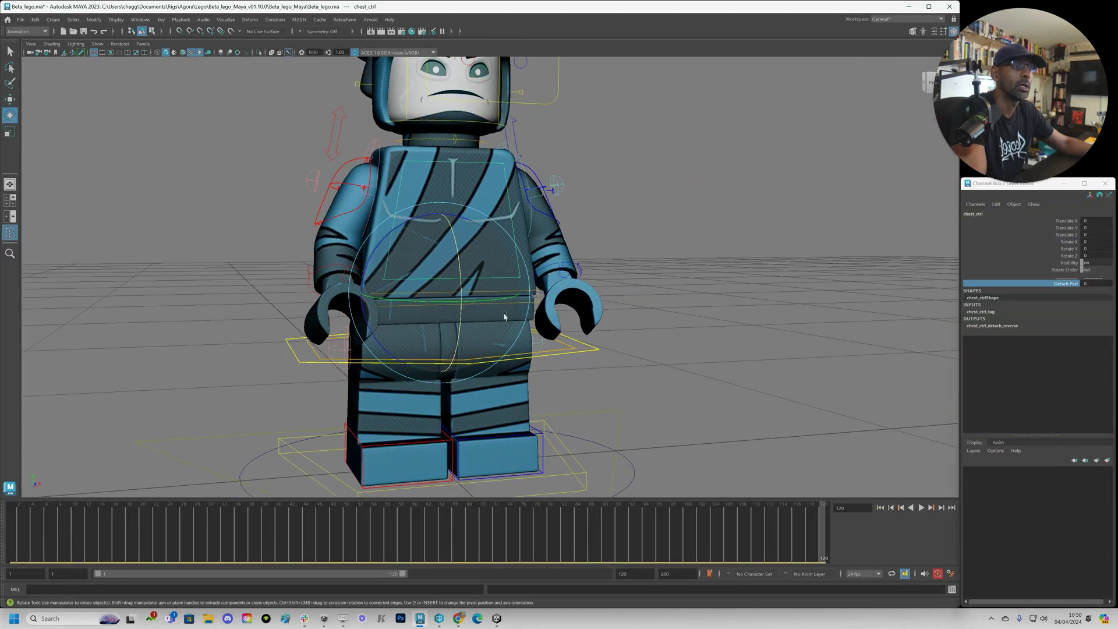
{"action": "left_click", "coordinate": [1025, 285]}
{"action": "middle_click_drag", "start_coordinate": [374, 308], "coordinate": [987, 338]}
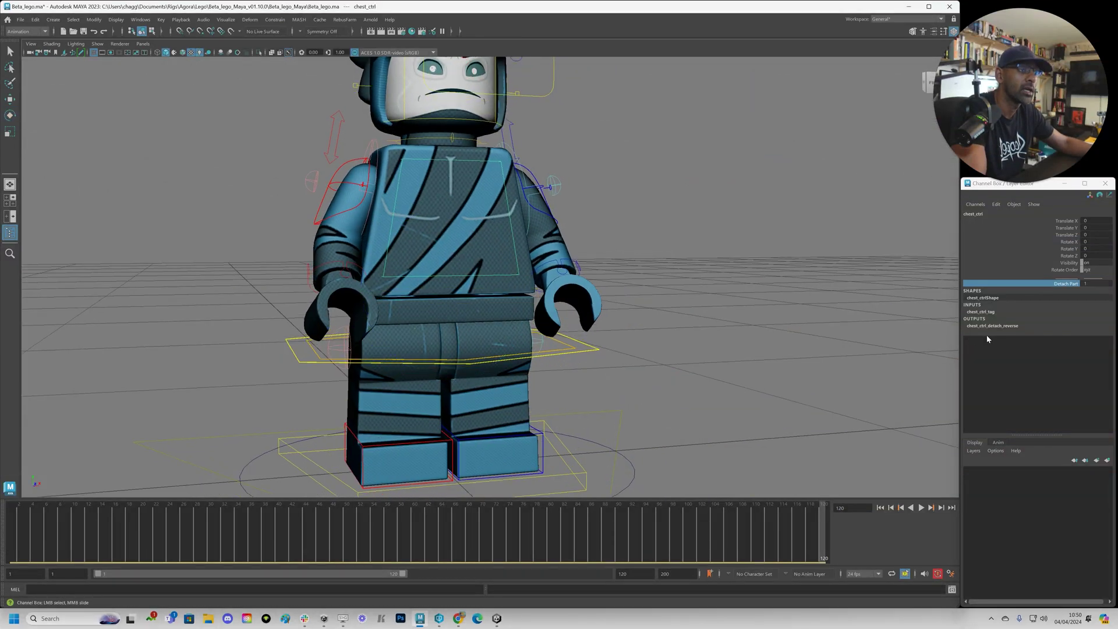
{"action": "scroll", "coordinate": [855, 332], "scroll_direction": "up", "scroll_amount": 1}
{"action": "middle_click_drag", "start_coordinate": [783, 336], "coordinate": [312, 344]}
Select the head offset control at the neck, try rotating it, and undo the rotation.
{"action": "scroll", "coordinate": [422, 315], "scroll_direction": "up", "scroll_amount": 1}
{"action": "right_click_drag", "start_coordinate": [605, 264], "coordinate": [501, 277], "text": "alt"}
{"action": "left_click_drag", "start_coordinate": [609, 228], "coordinate": [616, 232], "text": "alt"}
{"action": "middle_click_drag", "start_coordinate": [567, 218], "coordinate": [552, 291], "text": "alt"}
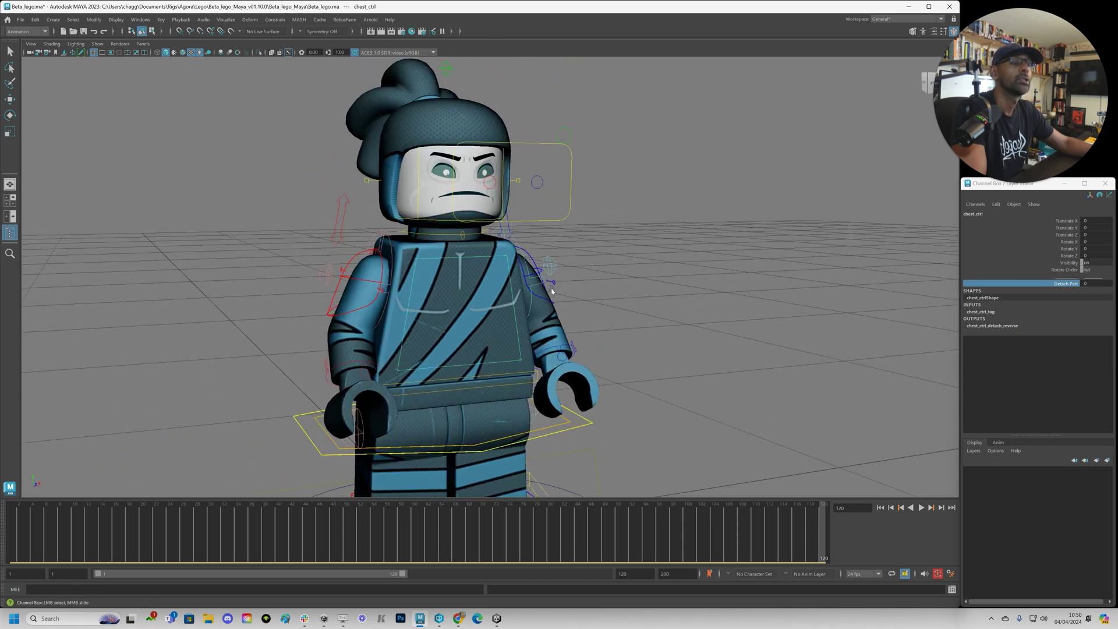
{"action": "left_click", "coordinate": [469, 227]}
{"action": "key", "text": "e"}
{"action": "left_click_drag", "start_coordinate": [471, 224], "coordinate": [583, 242]}
{"action": "key", "text": "ctrl+z"}
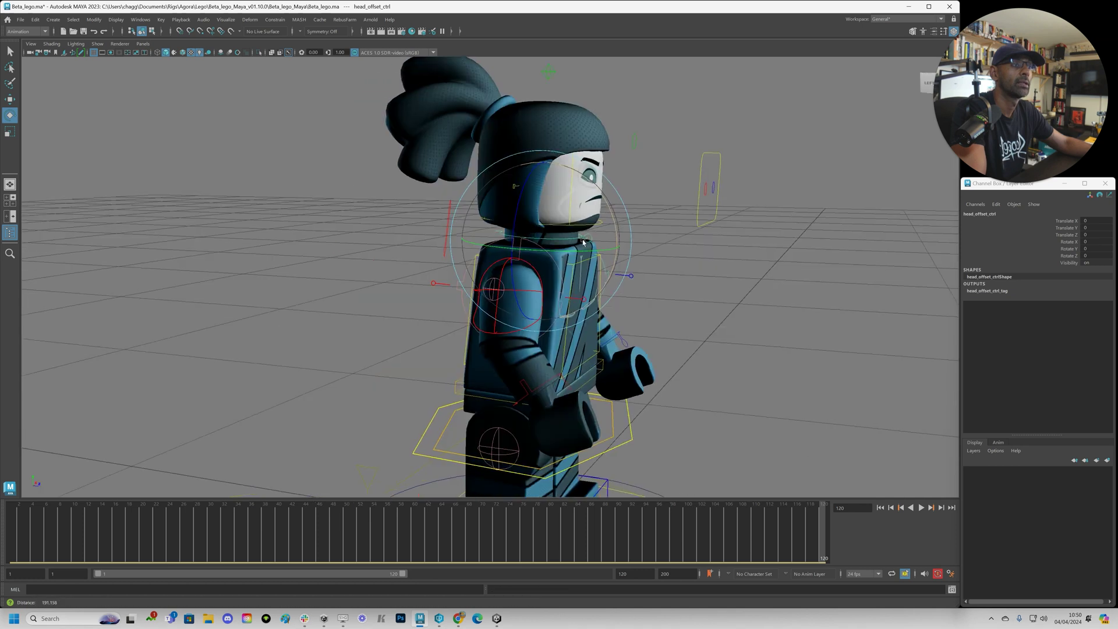
Deselect the head offset control, pick the neck control again from the side, and leave nothing selected.
{"action": "right_click_drag", "start_coordinate": [582, 242], "coordinate": [744, 210], "text": "alt"}
{"action": "left_click", "coordinate": [744, 209]}
{"action": "left_click", "coordinate": [654, 210]}
{"action": "left_click", "coordinate": [706, 206]}
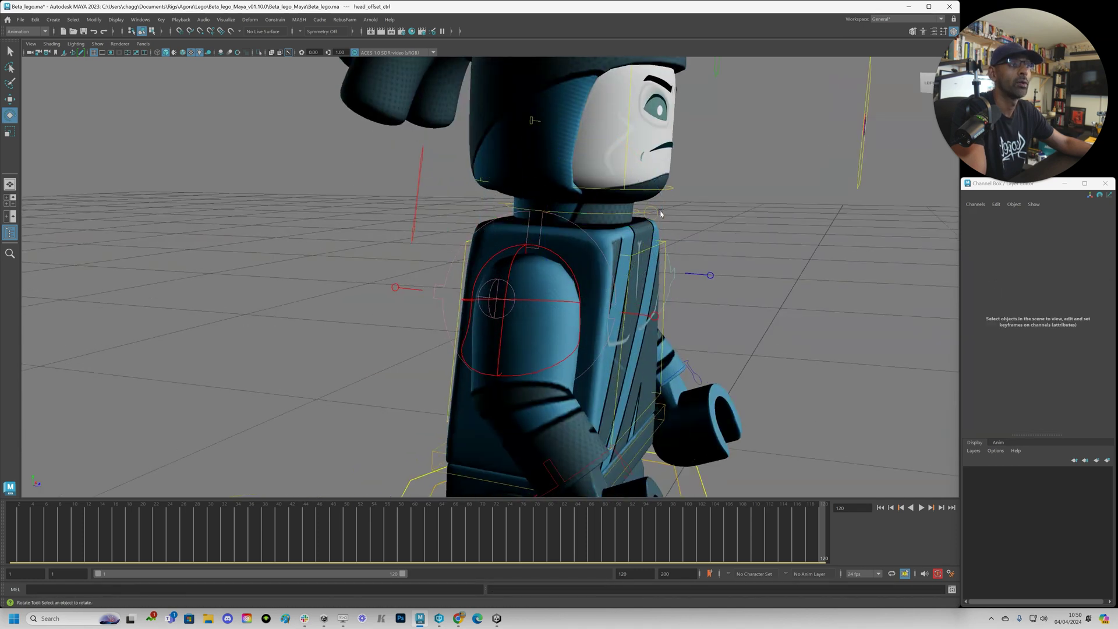
{"action": "left_click", "coordinate": [659, 213]}
{"action": "left_click_drag", "start_coordinate": [470, 208], "coordinate": [463, 253], "text": "alt"}
{"action": "left_click", "coordinate": [593, 158]}
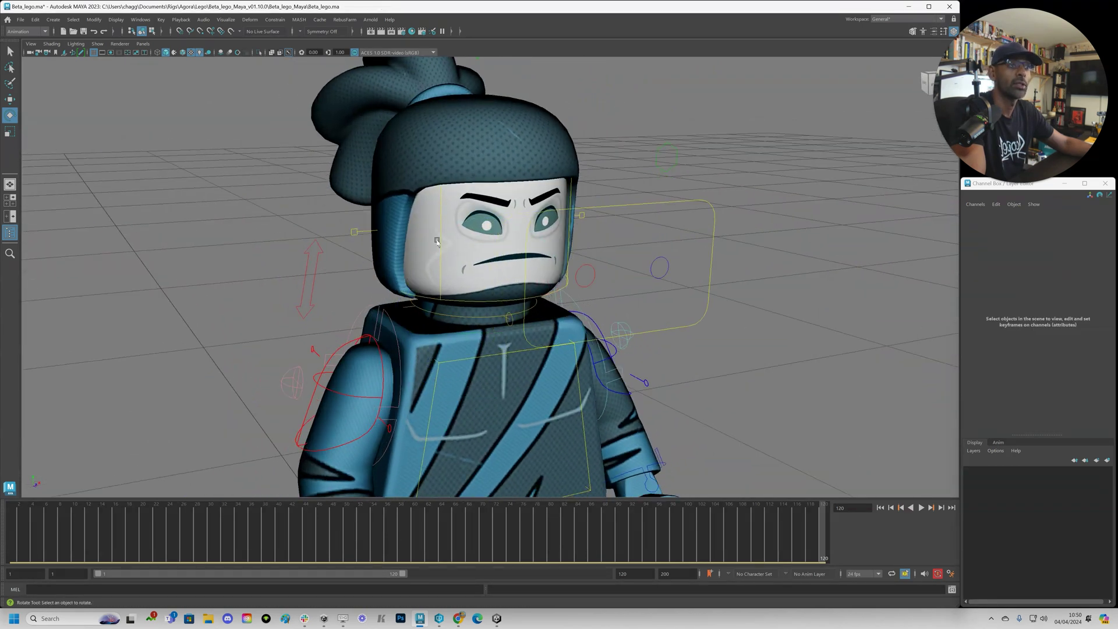
Select the main head control by its pin beside the head, try a rotation, and undo it.
{"action": "left_click", "coordinate": [436, 242]}
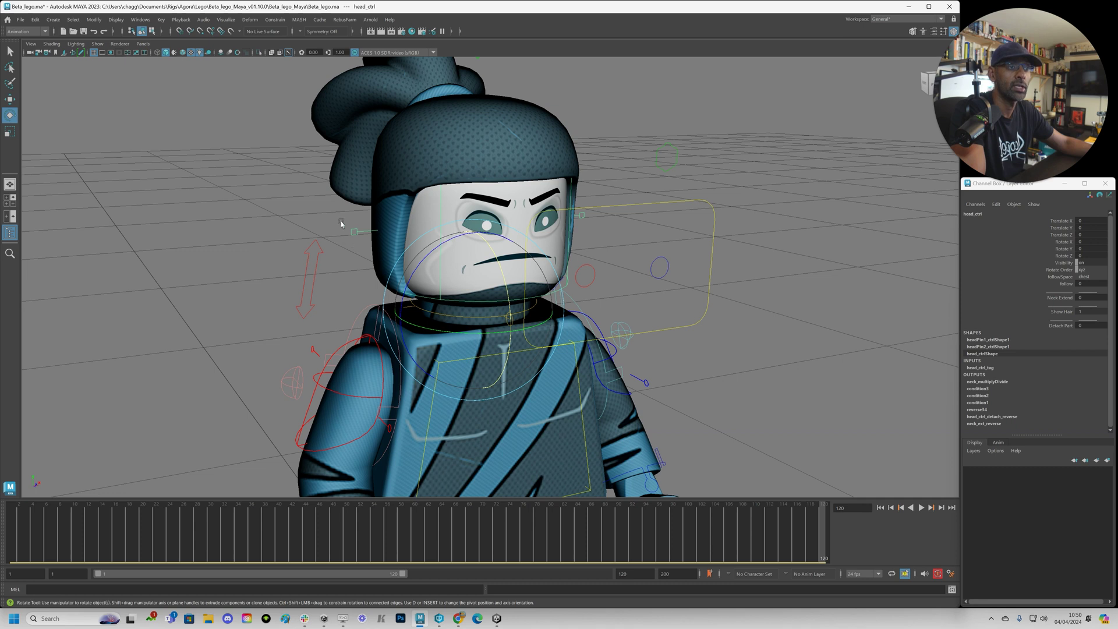
{"action": "mouse_move", "coordinate": [496, 261]}
{"action": "left_mouse_down"}
{"action": "mouse_move", "coordinate": [491, 300]}
{"action": "mouse_move", "coordinate": [497, 254]}
{"action": "left_mouse_up"}
{"action": "key", "text": "ctrl+z"}
{"action": "left_click_drag", "start_coordinate": [669, 282], "coordinate": [534, 112], "text": "alt"}
Try the cross-shaped control above the head with the Move tool, and undo back to having the head control selected.
{"action": "left_click", "coordinate": [498, 103]}
{"action": "key", "text": "w"}
{"action": "key", "text": "ctrl+z"}
{"action": "key", "text": "ctrl+z"}
{"action": "key", "text": "ctrl+z"}
{"action": "key", "text": "ctrl+z"}
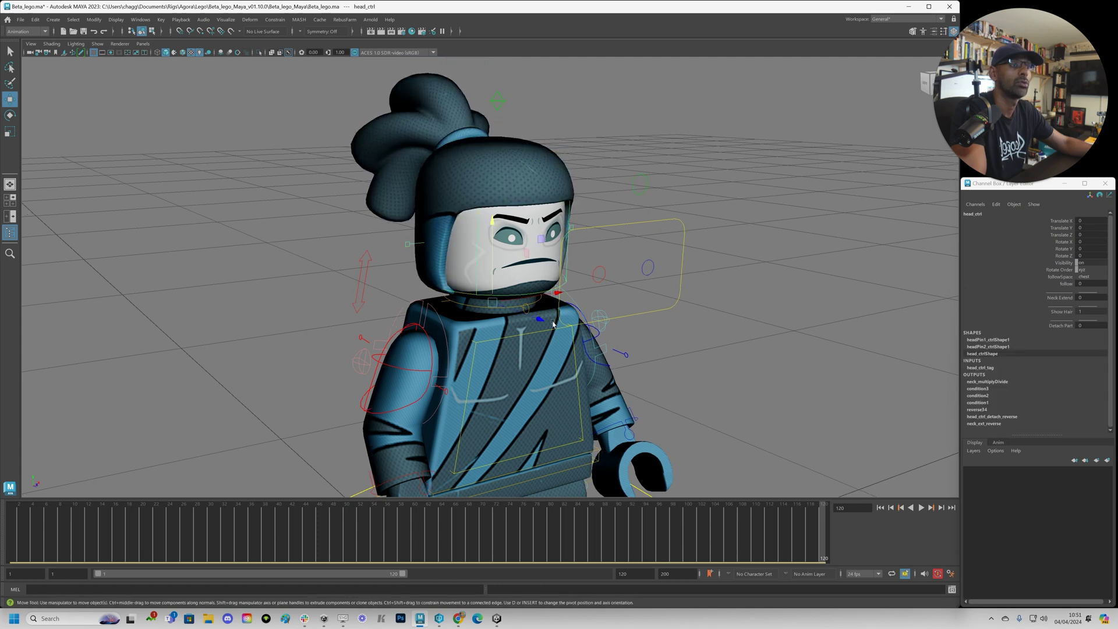
Select the right arm's main control beside the shoulder and set its IK FK Switch to 0.
{"action": "scroll", "coordinate": [413, 329], "scroll_direction": "down", "scroll_amount": 2}
{"action": "middle_click_drag", "start_coordinate": [454, 226], "coordinate": [470, 157], "text": "alt"}
{"action": "left_click_drag", "start_coordinate": [448, 277], "coordinate": [431, 232], "text": "alt"}
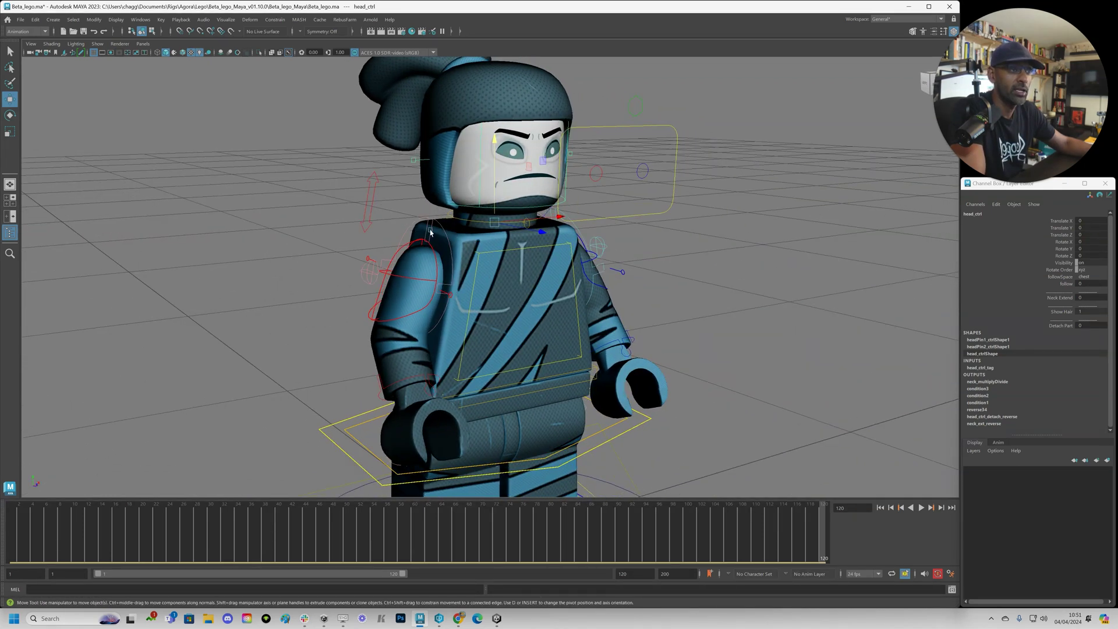
{"action": "left_click", "coordinate": [394, 269]}
{"action": "left_click_drag", "start_coordinate": [370, 274], "coordinate": [338, 310], "text": "alt"}
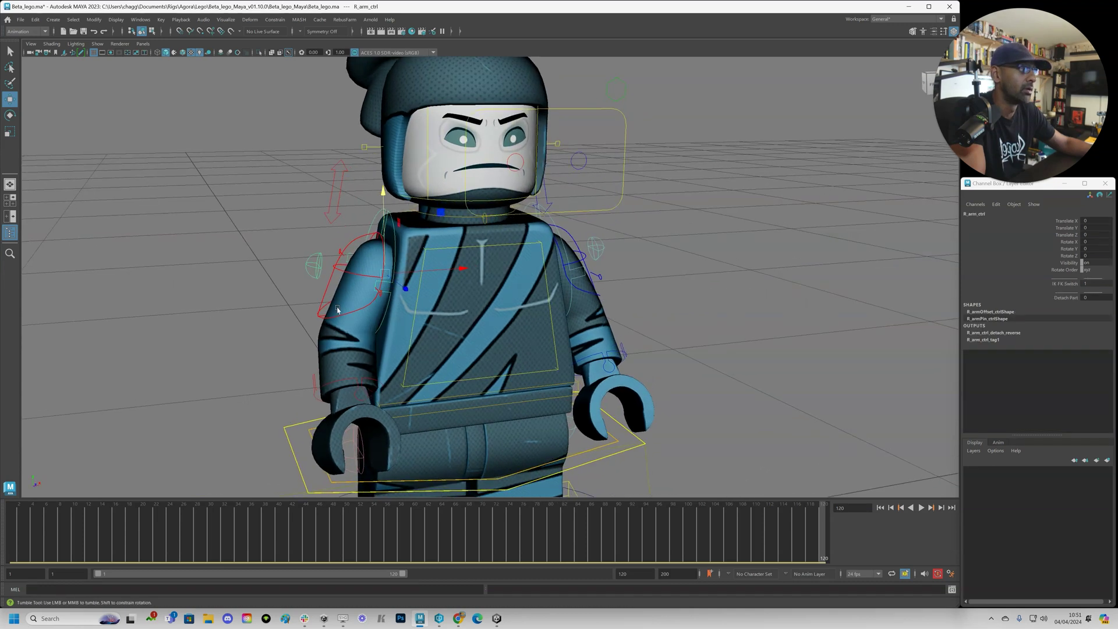
{"action": "left_click_drag", "start_coordinate": [472, 331], "coordinate": [421, 331], "text": "alt"}
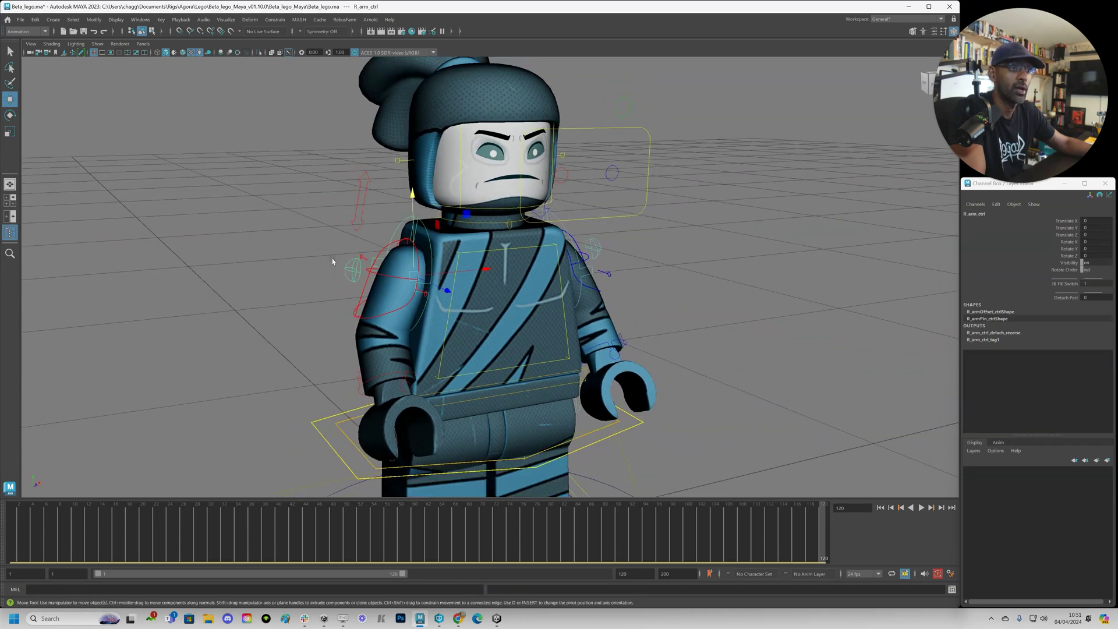
{"action": "left_click", "coordinate": [1062, 284]}
{"action": "middle_click_drag", "start_coordinate": [721, 347], "coordinate": [407, 370]}
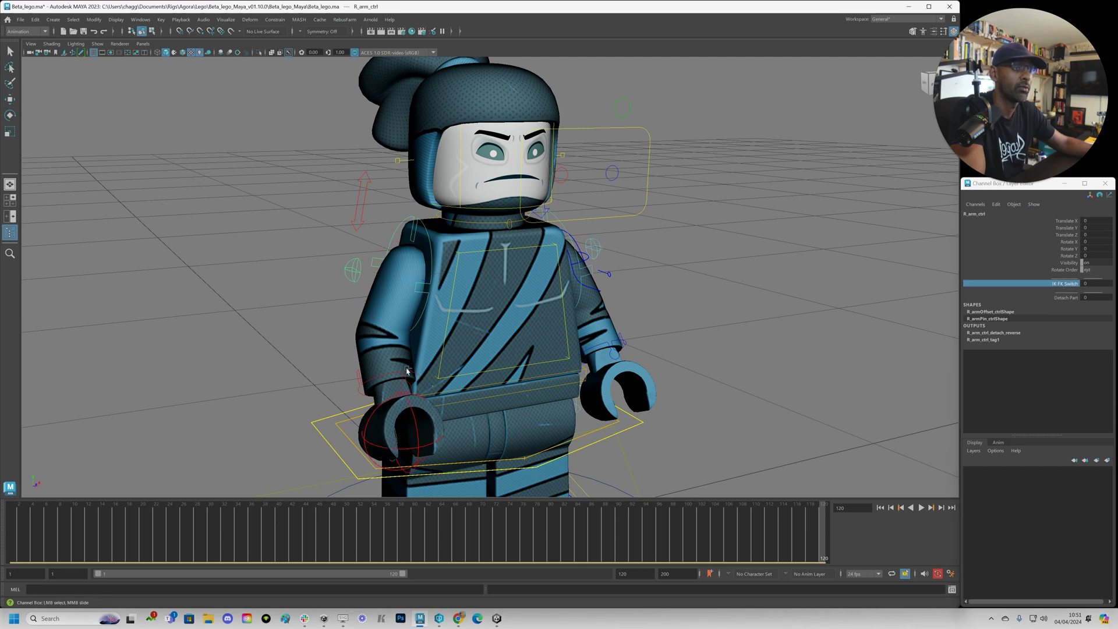
Select the right arm's IK control around the hand, try moving the arm with it, and undo the move.
{"action": "left_click", "coordinate": [408, 409]}
{"action": "key", "text": "w"}
{"action": "mouse_move", "coordinate": [402, 394]}
{"action": "left_mouse_down"}
{"action": "mouse_move", "coordinate": [418, 234]}
{"action": "mouse_move", "coordinate": [414, 403]}
{"action": "mouse_move", "coordinate": [414, 390]}
{"action": "left_mouse_up"}
{"action": "left_click_drag", "start_coordinate": [415, 396], "coordinate": [556, 434], "text": "alt"}
{"action": "middle_click_drag", "start_coordinate": [662, 412], "coordinate": [683, 275]}
{"action": "key", "text": "ctrl+z"}
{"action": "left_click_drag", "start_coordinate": [657, 366], "coordinate": [640, 362], "text": "alt"}
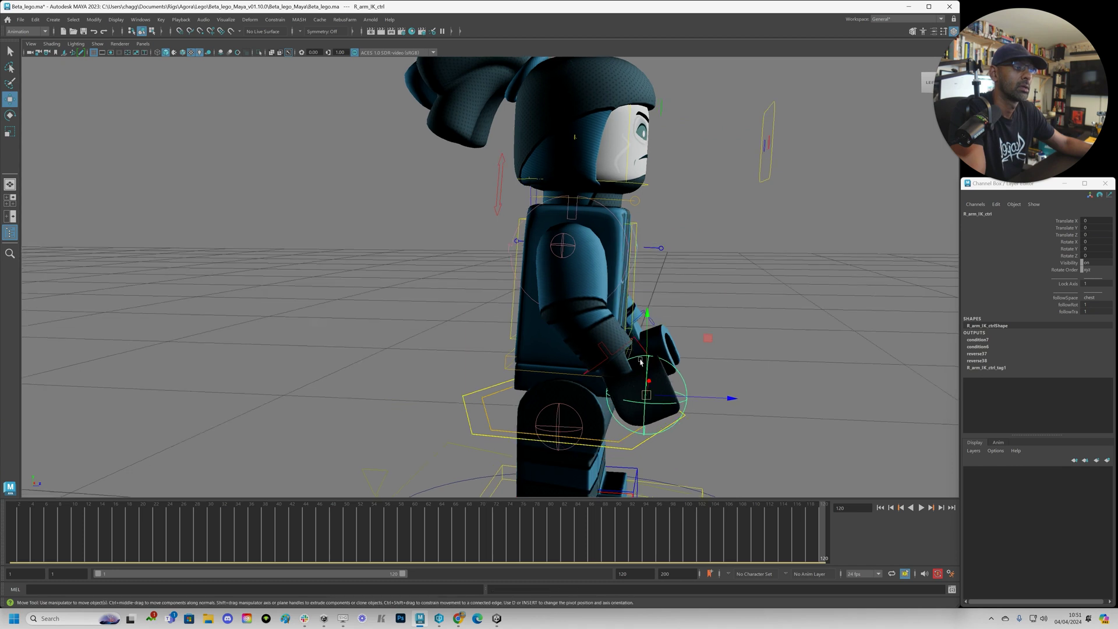
Try rotating the control by the right wrist and the one atop the right shoulder, undoing each rotation, and clear the selection.
{"action": "left_click", "coordinate": [616, 355]}
{"action": "key", "text": "e"}
{"action": "left_click_drag", "start_coordinate": [655, 290], "coordinate": [519, 326]}
{"action": "key", "text": "ctrl+z"}
{"action": "left_click", "coordinate": [420, 216]}
{"action": "left_click_drag", "start_coordinate": [420, 217], "coordinate": [447, 274]}
{"action": "key", "text": "ctrl+z"}
{"action": "left_click", "coordinate": [336, 261]}
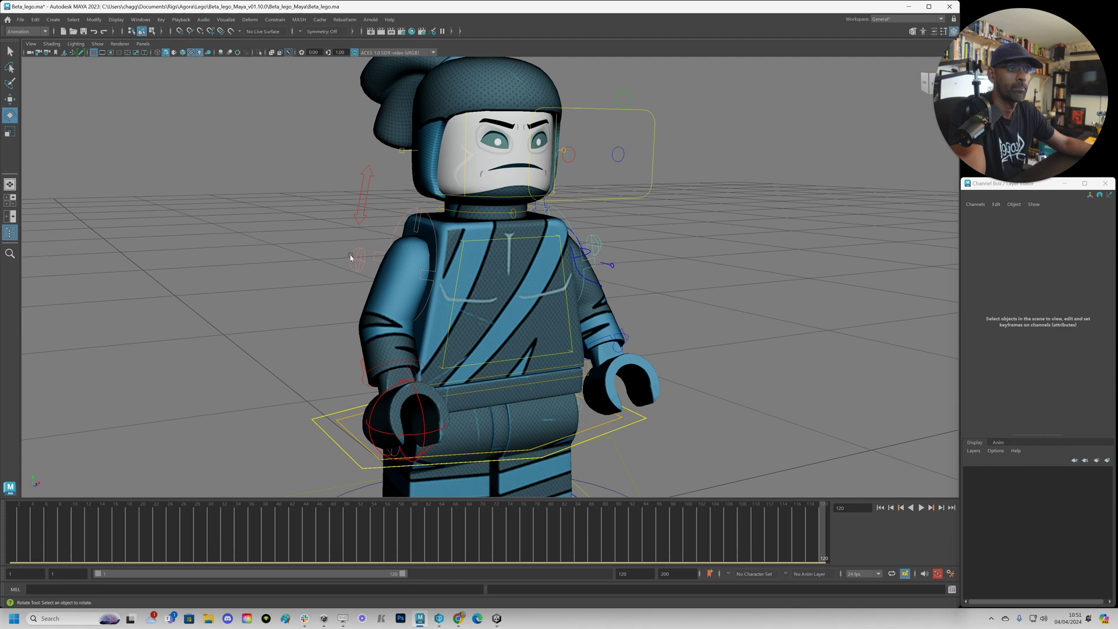
Reselect the right arm's main control, set its IK FK Switch to 1, and deselect it.
{"action": "left_click", "coordinate": [355, 261]}
{"action": "left_click", "coordinate": [1055, 284]}
{"action": "middle_click_drag", "start_coordinate": [831, 320], "coordinate": [801, 338]}
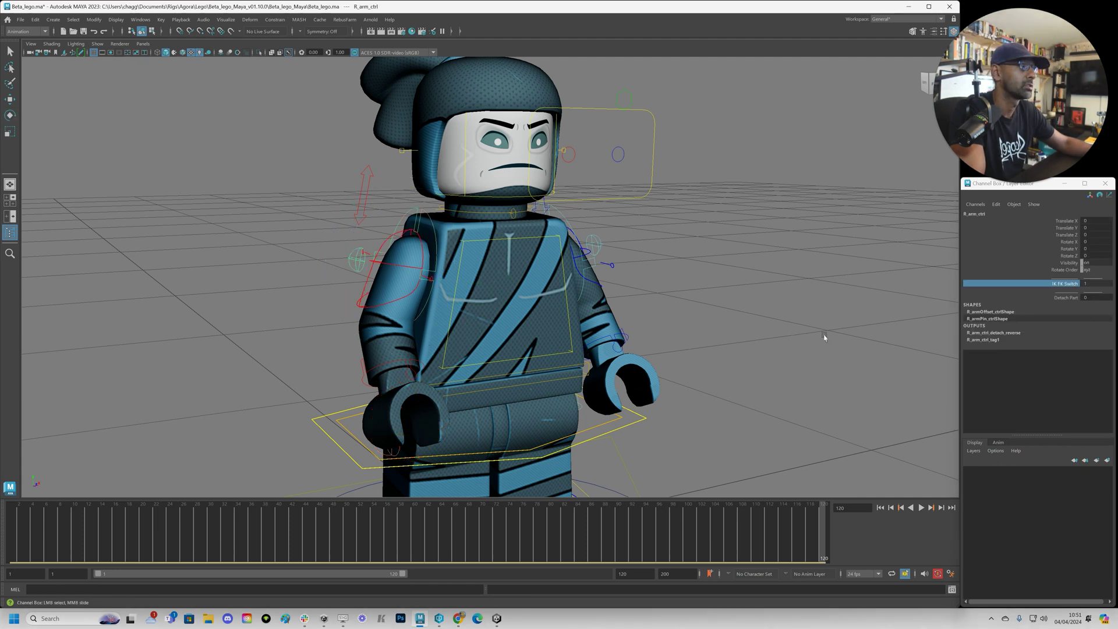
{"action": "left_click", "coordinate": [301, 316]}
{"action": "key", "text": "e"}
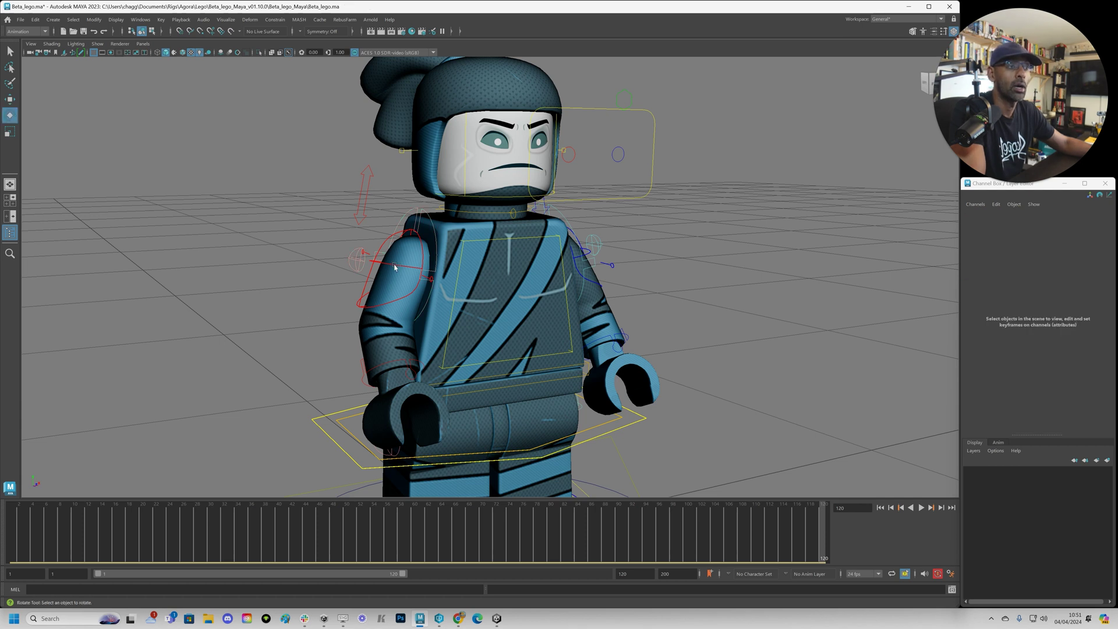
Select the right arm's FK control, try rotating the arm around two axes including Z, and undo both rotations.
{"action": "left_click", "coordinate": [394, 267]}
{"action": "left_click_drag", "start_coordinate": [432, 265], "coordinate": [450, 234], "text": "alt"}
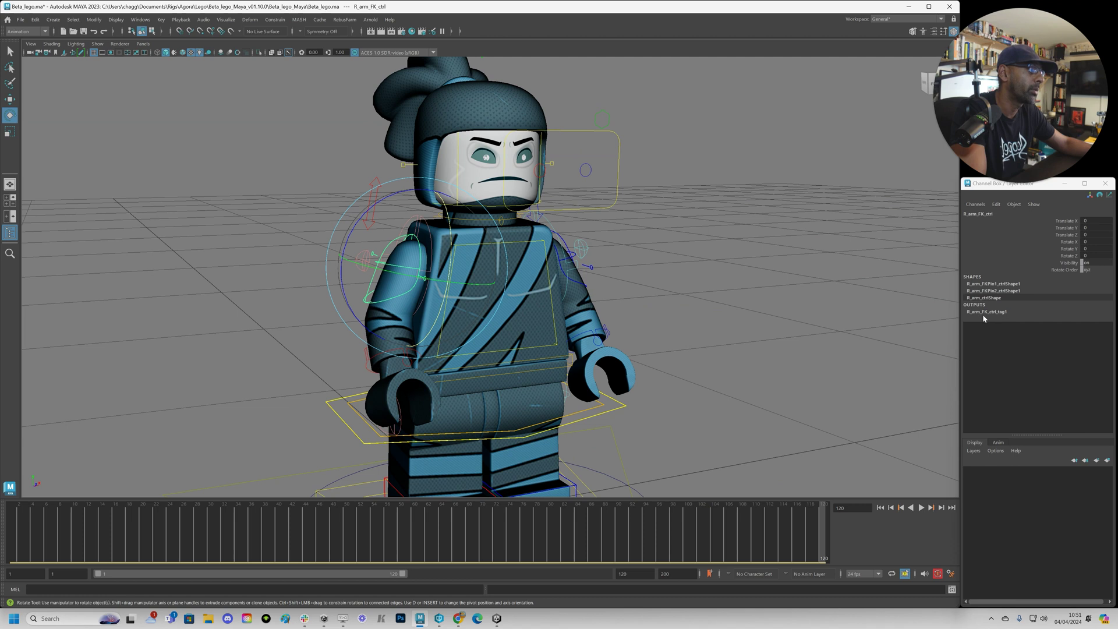
{"action": "mouse_move", "coordinate": [448, 226]}
{"action": "left_mouse_down"}
{"action": "mouse_move", "coordinate": [448, 265]}
{"action": "mouse_move", "coordinate": [445, 244]}
{"action": "left_mouse_up"}
{"action": "key", "text": "ctrl+z"}
{"action": "left_click_drag", "start_coordinate": [360, 219], "coordinate": [416, 192]}
{"action": "key", "text": "ctrl+z"}
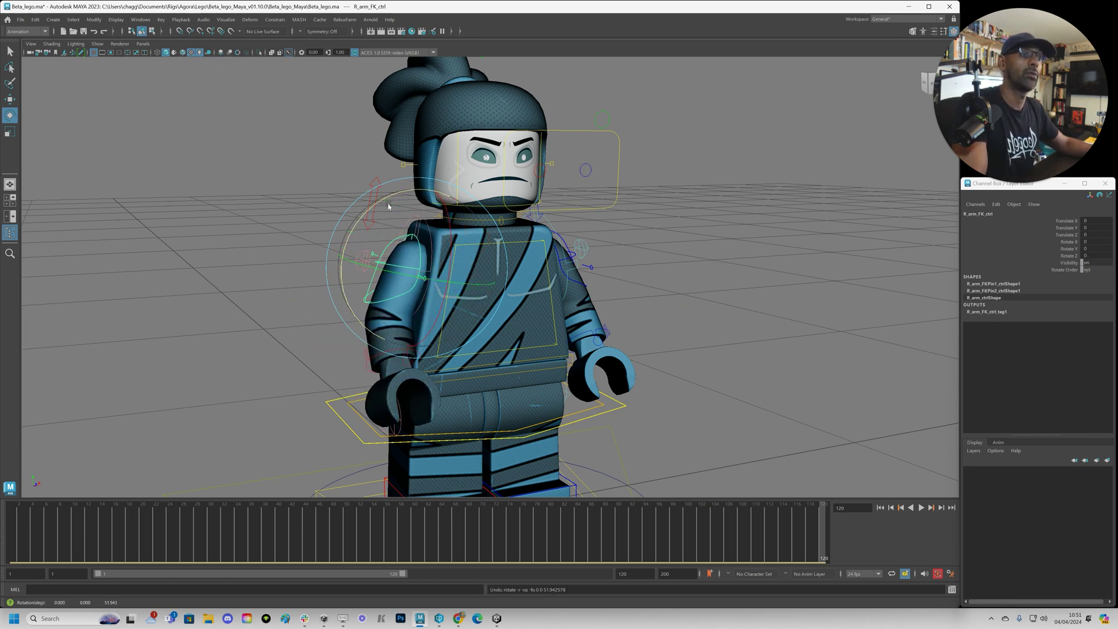
Try rotating the right arm's main control around X, undo the rotation, reselect the arm's FK control, and clear the selection.
{"action": "left_click", "coordinate": [376, 230]}
{"action": "left_click", "coordinate": [413, 215]}
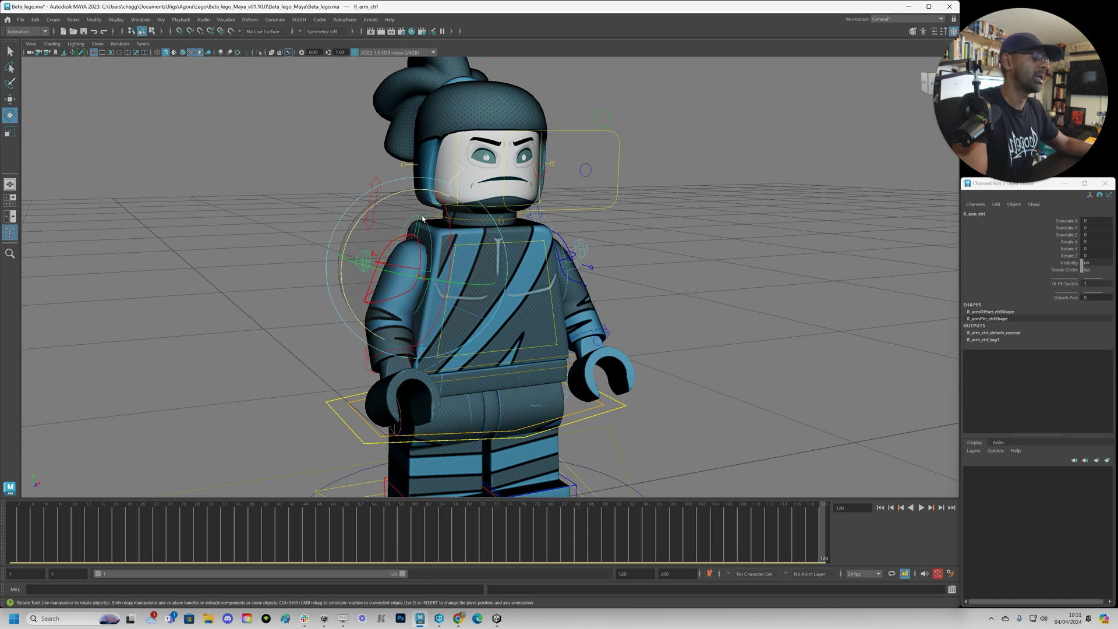
{"action": "left_click_drag", "start_coordinate": [423, 236], "coordinate": [448, 266]}
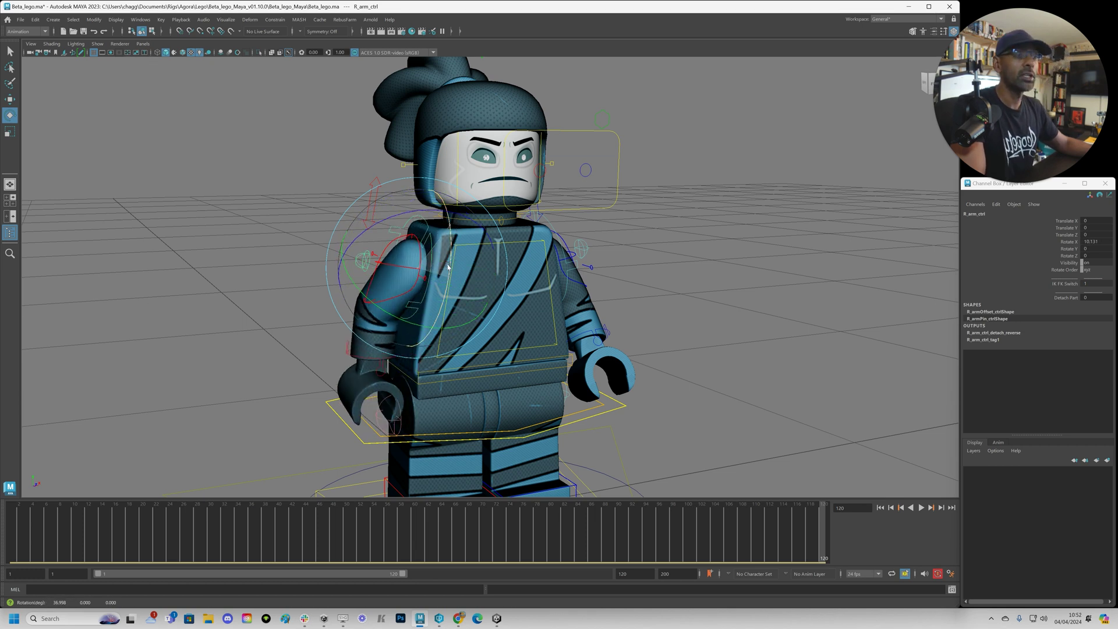
{"action": "key", "text": "ctrl+z"}
{"action": "left_click", "coordinate": [332, 303]}
{"action": "left_click", "coordinate": [363, 299]}
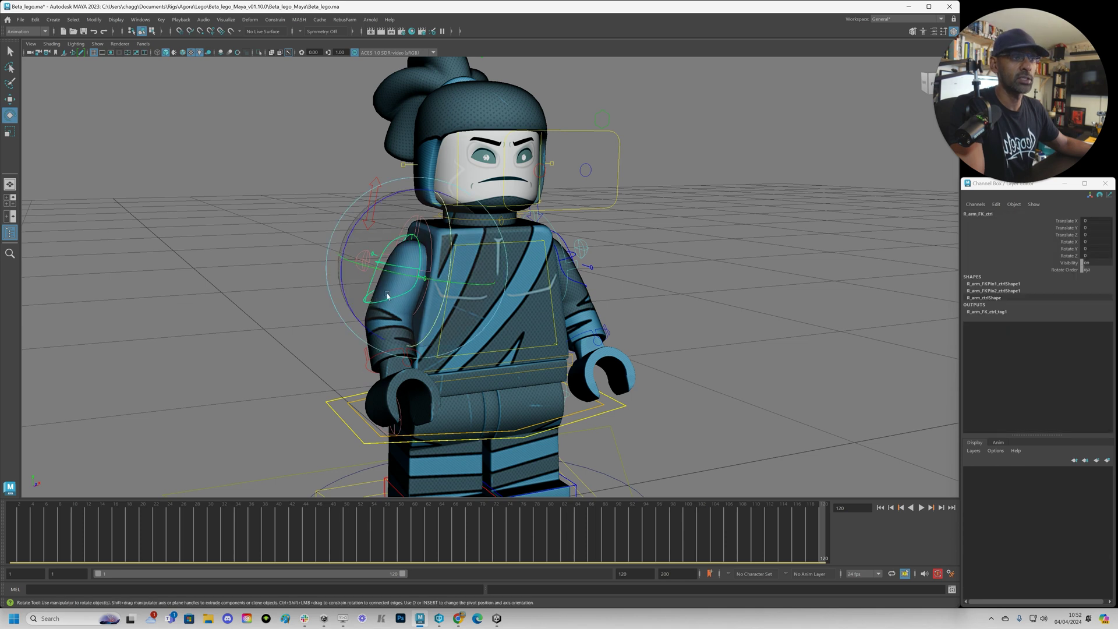
{"action": "left_click", "coordinate": [357, 372]}
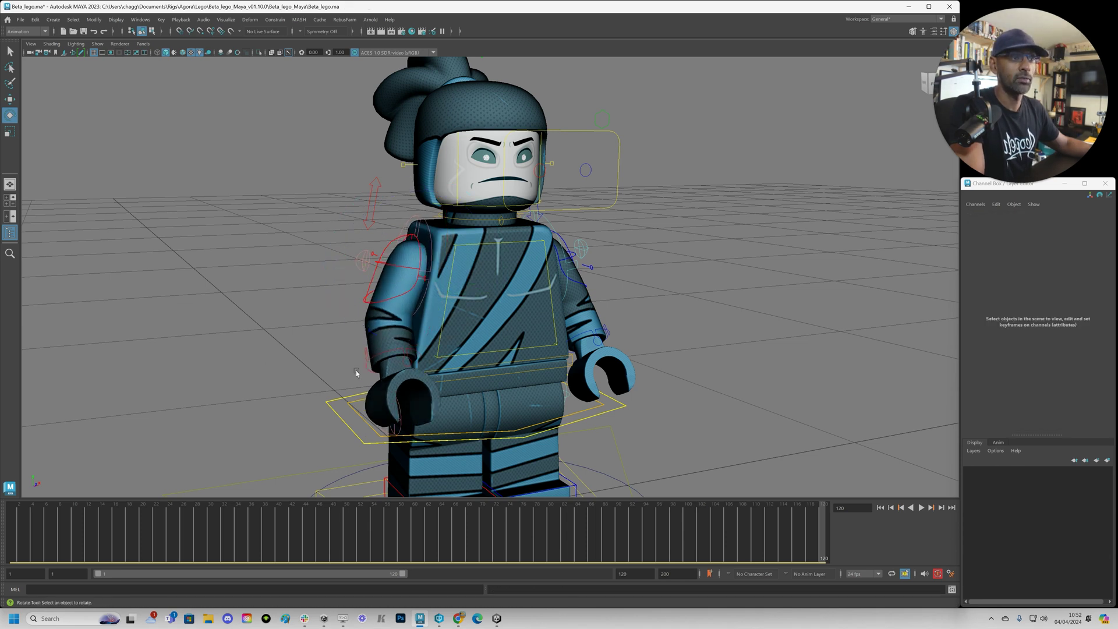
Try rotating the control beside the right wrist, undo the rotation, and clear the selection.
{"action": "left_click", "coordinate": [373, 358]}
{"action": "left_click_drag", "start_coordinate": [431, 349], "coordinate": [423, 365]}
{"action": "key", "text": "ctrl+z"}
{"action": "left_click", "coordinate": [321, 284]}
Select the right shoulder's arrow-shaped control and try rotating the shoulder around different axes, undoing each rotation.
{"action": "left_click", "coordinate": [370, 198]}
{"action": "left_click_drag", "start_coordinate": [345, 223], "coordinate": [499, 209], "text": "alt"}
{"action": "scroll", "coordinate": [361, 226], "scroll_direction": "down", "scroll_amount": 2}
{"action": "key", "text": "ctrl+z"}
{"action": "left_click_drag", "start_coordinate": [553, 233], "coordinate": [495, 282], "text": "alt"}
{"action": "key", "text": "ctrl+z"}
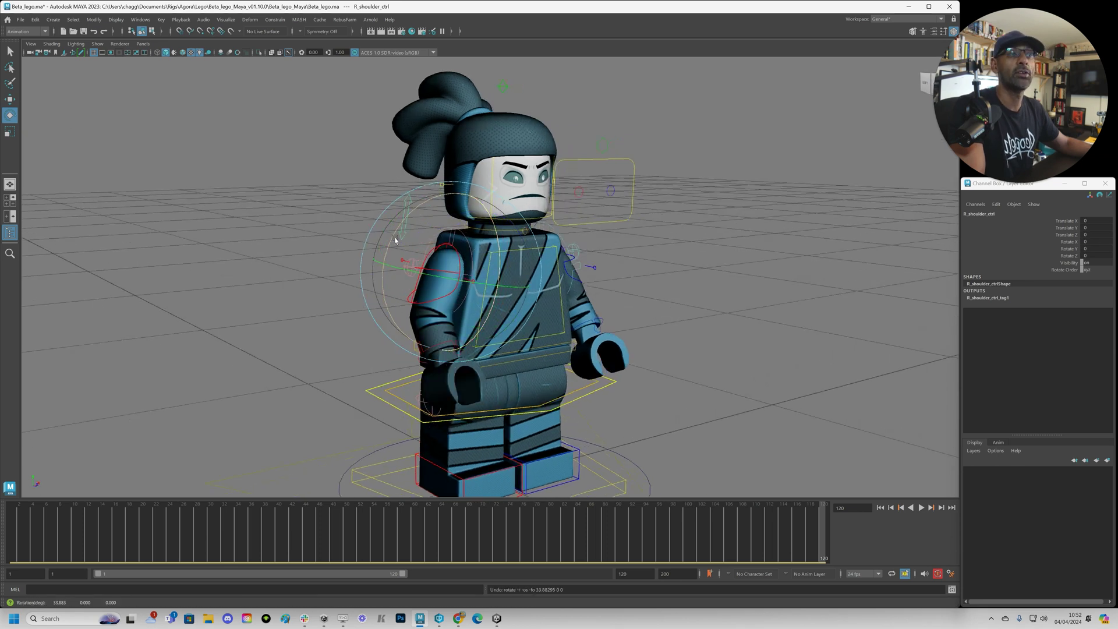
{"action": "left_click_drag", "start_coordinate": [394, 237], "coordinate": [417, 207]}
{"action": "key", "text": "ctrl+z"}
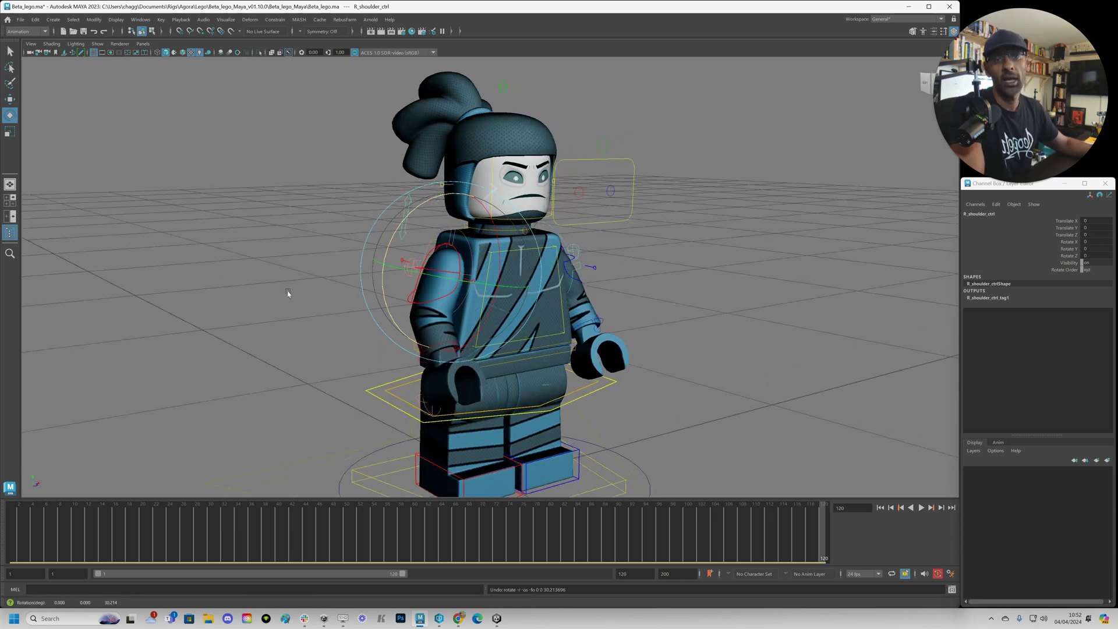
Examine the character's full figure from the front, followed by a closer look at the upper body and face.
{"action": "left_click_drag", "start_coordinate": [302, 297], "coordinate": [507, 315], "text": "alt"}
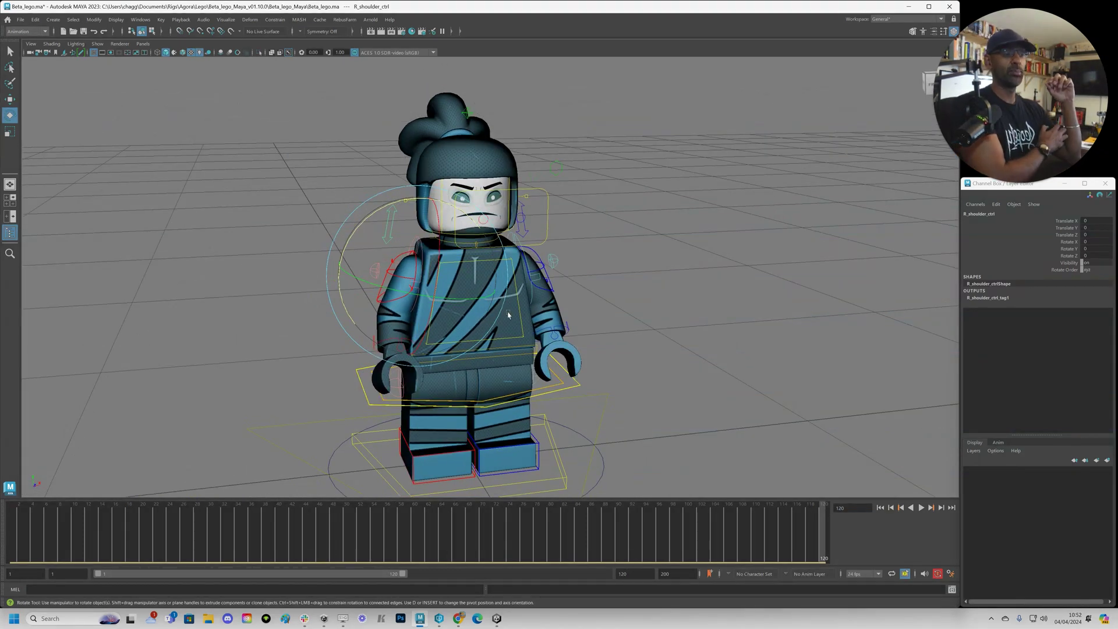
{"action": "right_click_drag", "start_coordinate": [512, 311], "coordinate": [547, 299], "text": "alt"}
{"action": "left_click_drag", "start_coordinate": [547, 299], "coordinate": [513, 314], "text": "alt"}
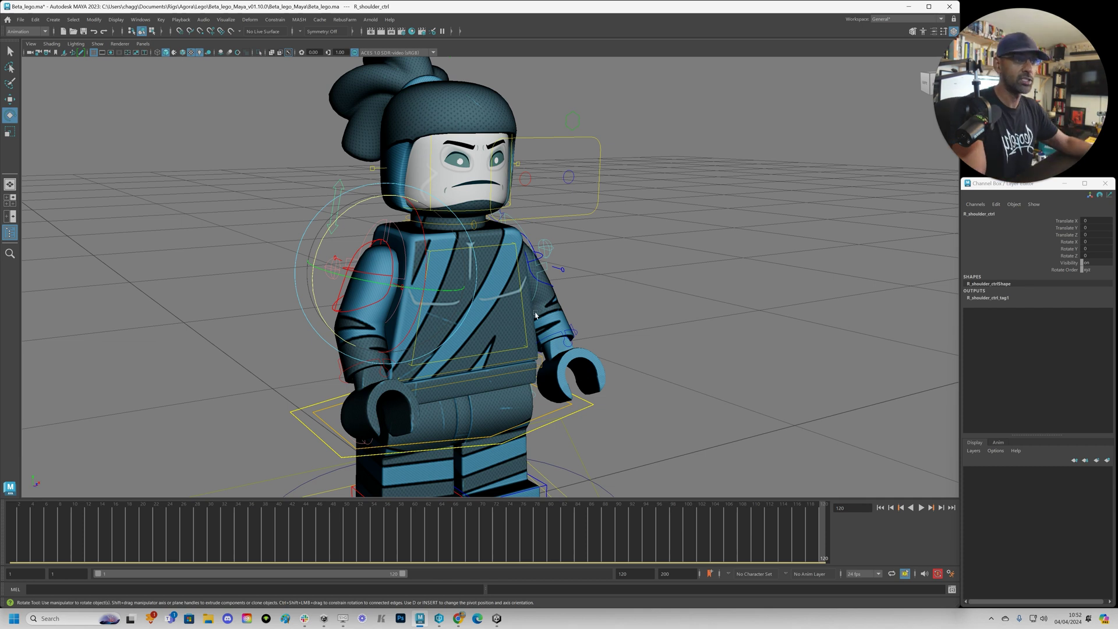
{"action": "right_click_drag", "start_coordinate": [456, 322], "coordinate": [495, 322], "text": "alt"}
{"action": "middle_click_drag", "start_coordinate": [495, 322], "coordinate": [497, 367], "text": "alt"}
{"action": "right_click_drag", "start_coordinate": [419, 300], "coordinate": [479, 299], "text": "alt"}
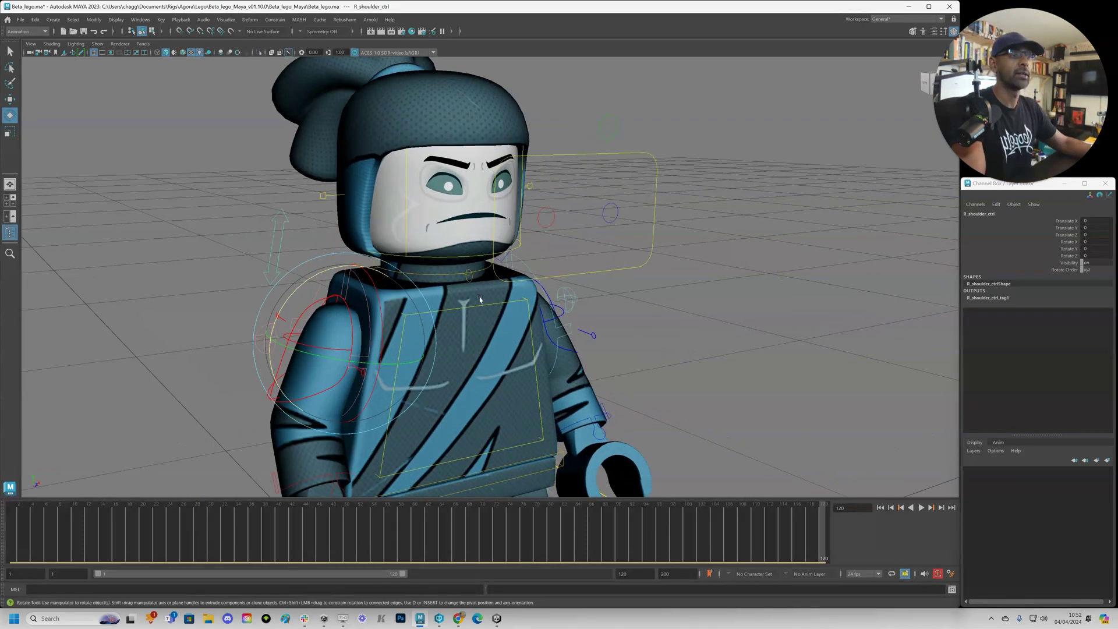
{"action": "middle_click_drag", "start_coordinate": [479, 300], "coordinate": [473, 342], "text": "alt"}
{"action": "right_click_drag", "start_coordinate": [473, 342], "coordinate": [488, 340], "text": "alt"}
{"action": "left_click_drag", "start_coordinate": [488, 341], "coordinate": [507, 326], "text": "alt"}
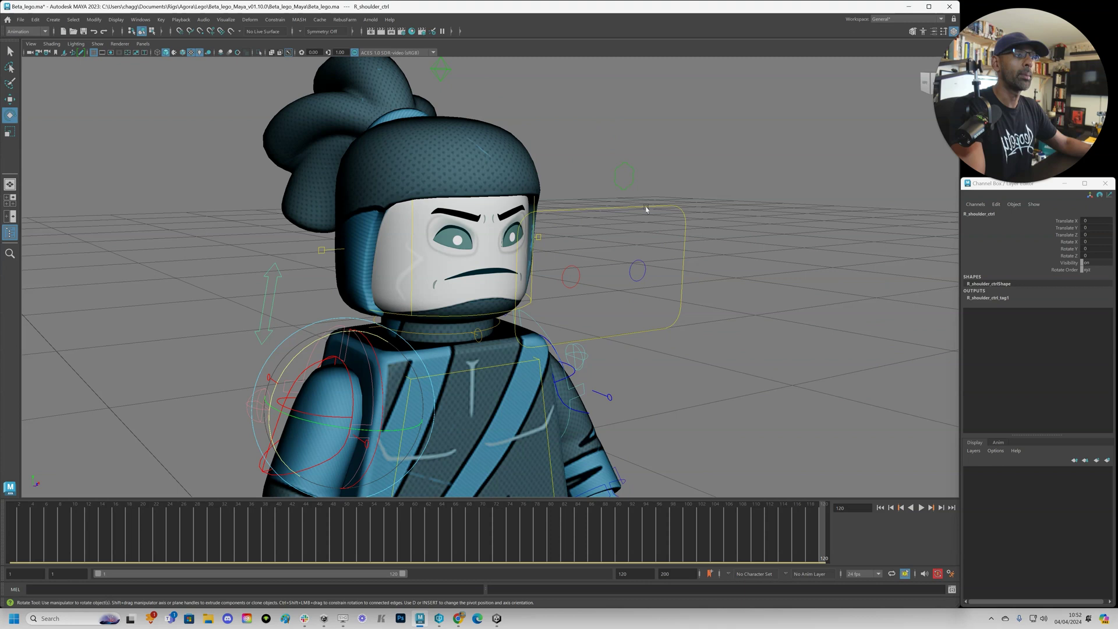
Select the face rig control floating in front of the head and try different Head Smooth values, ending at 0.
{"action": "left_click", "coordinate": [592, 152]}
{"action": "left_click_drag", "start_coordinate": [591, 156], "coordinate": [643, 181]}
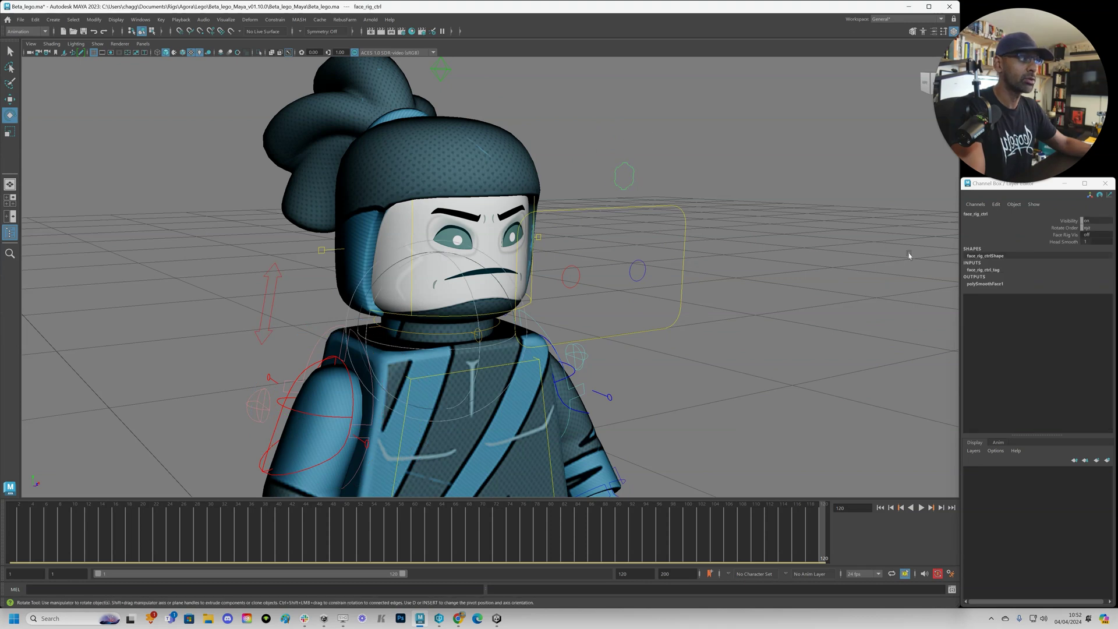
{"action": "left_click", "coordinate": [1067, 235]}
{"action": "left_click", "coordinate": [1070, 243]}
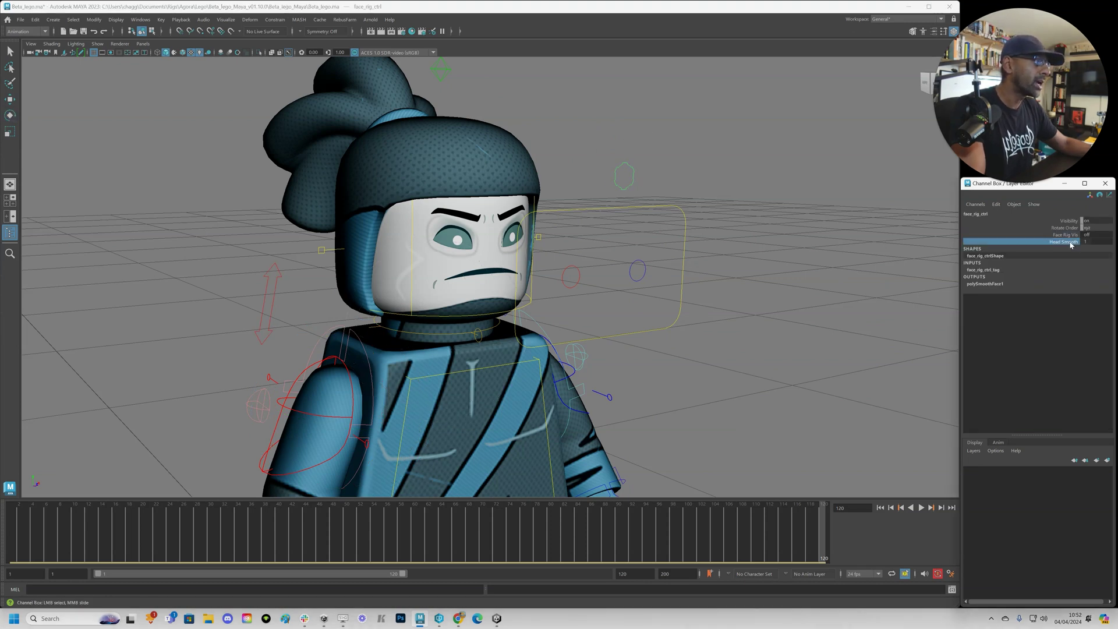
{"action": "middle_click_drag", "start_coordinate": [786, 312], "coordinate": [822, 310]}
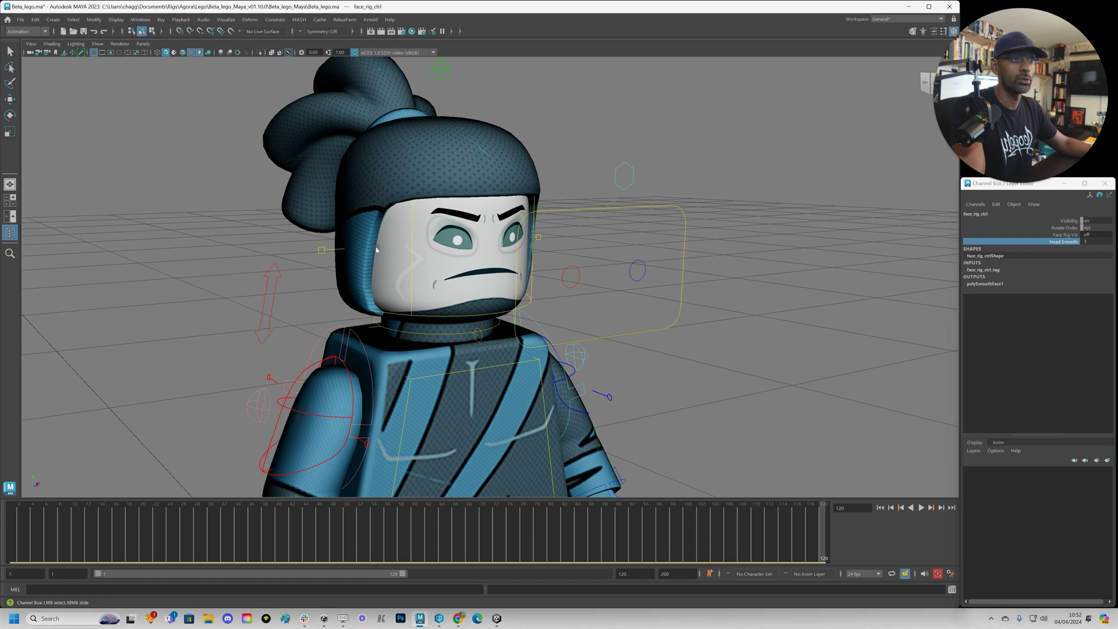
{"action": "middle_click_drag", "start_coordinate": [826, 239], "coordinate": [524, 262]}
{"action": "scroll", "coordinate": [384, 276], "scroll_direction": "up", "scroll_amount": 2}
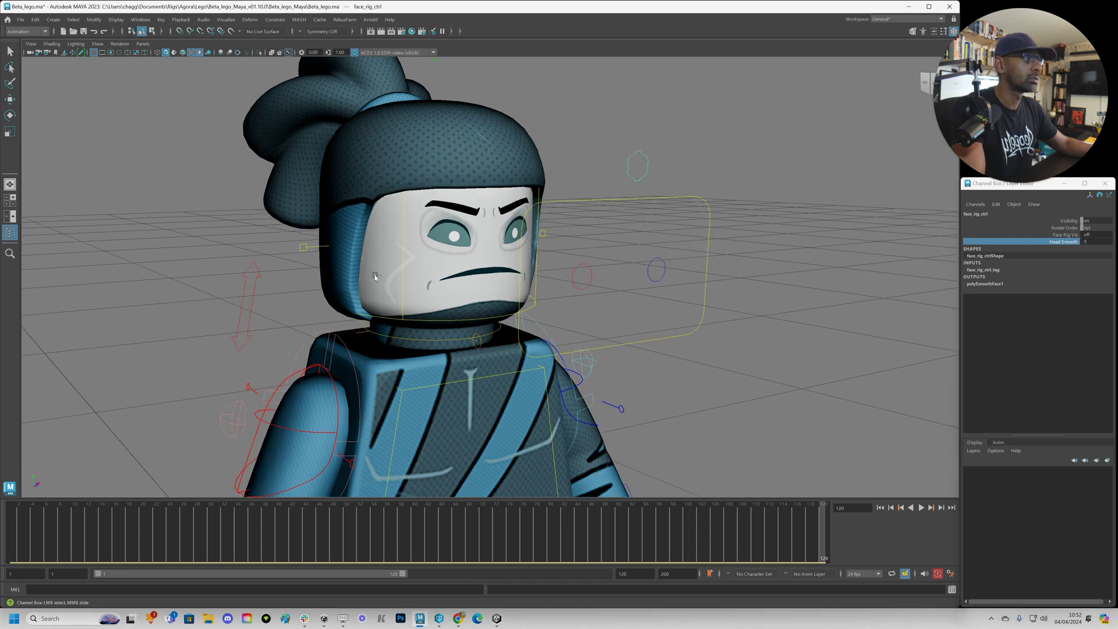
Switch the viewport to wireframe display and compare the head mesh at different Head Smooth values.
{"action": "left_click", "coordinate": [52, 43]}
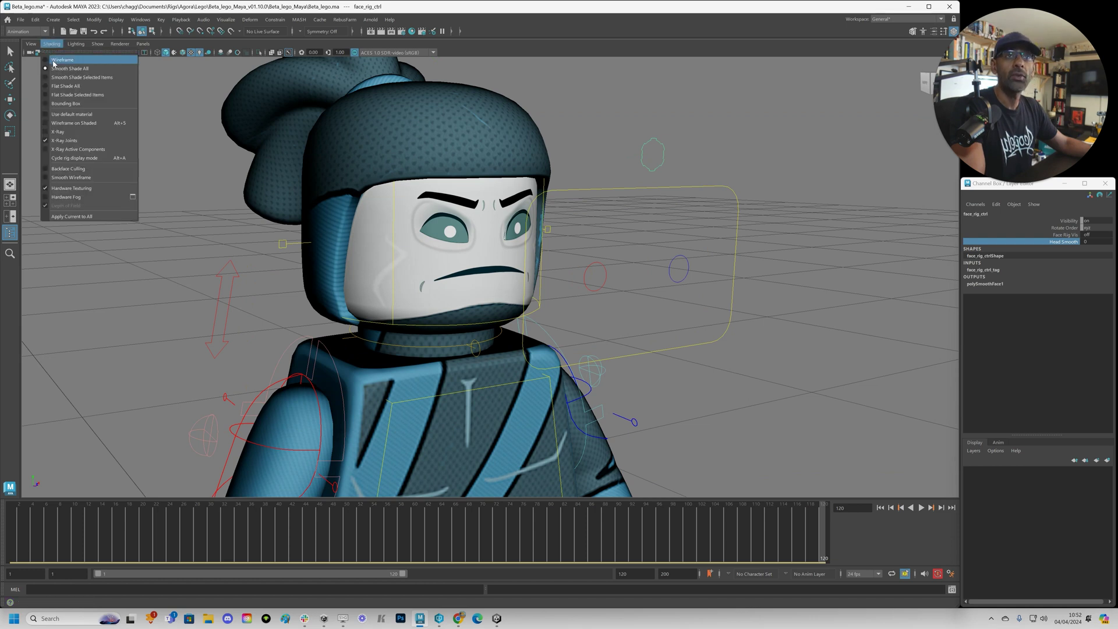
{"action": "left_click", "coordinate": [61, 55]}
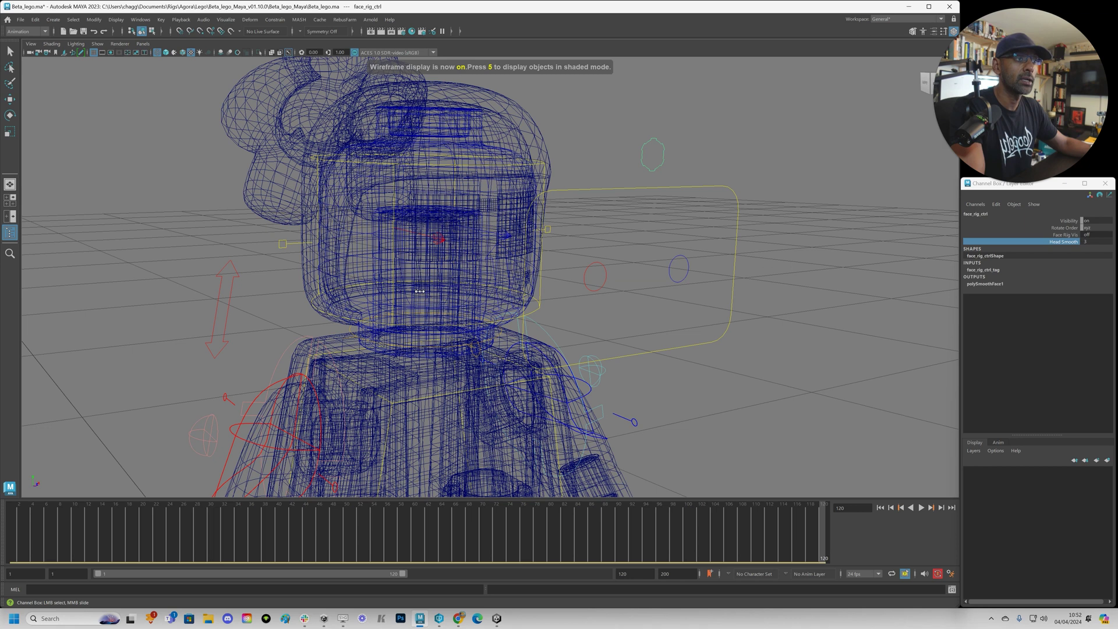
{"action": "middle_click_drag", "start_coordinate": [419, 290], "coordinate": [439, 292]}
{"action": "scroll", "coordinate": [439, 292], "scroll_direction": "up", "scroll_amount": 3}
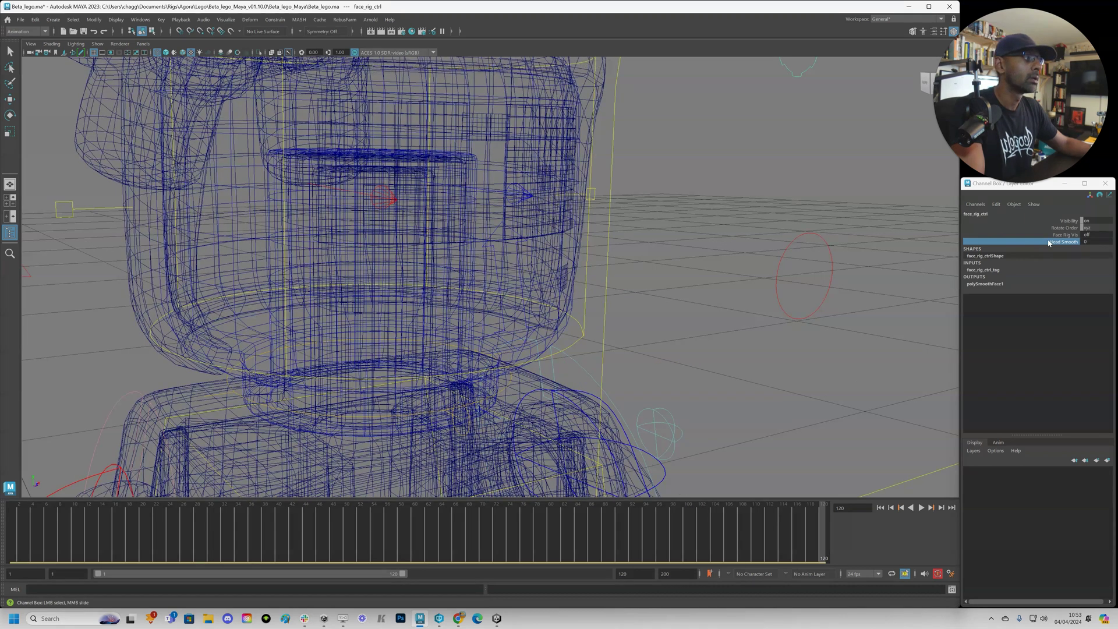
{"action": "middle_click_drag", "start_coordinate": [932, 258], "coordinate": [898, 263]}
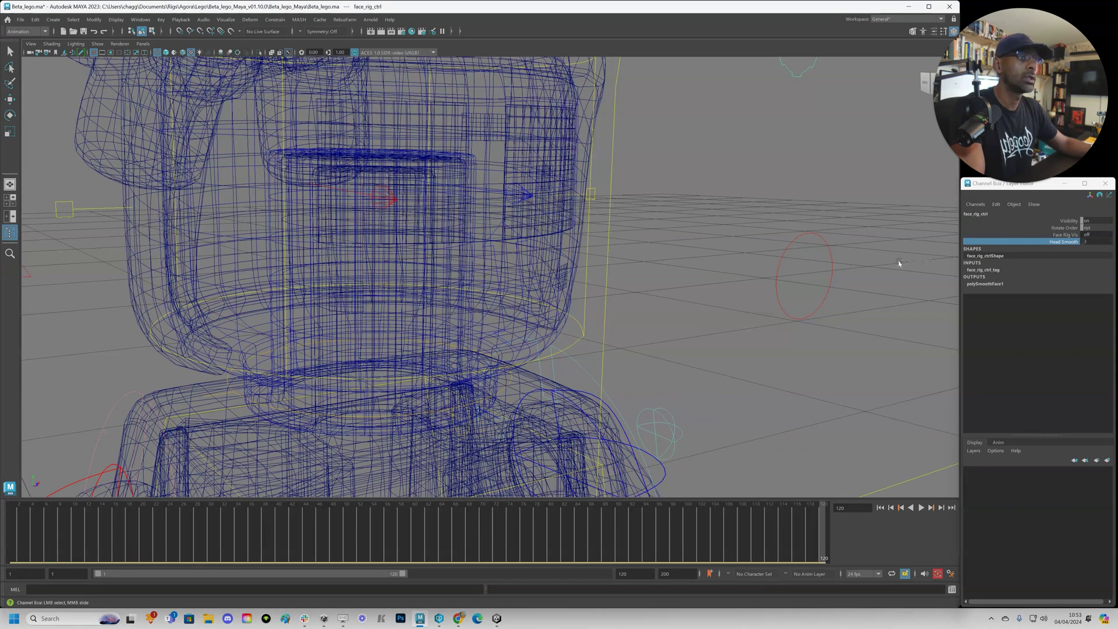
{"action": "middle_click_drag", "start_coordinate": [283, 263], "coordinate": [279, 263]}
Set the face rig control's Head Smooth attribute to 1.
{"action": "double_click", "coordinate": [1093, 241]}
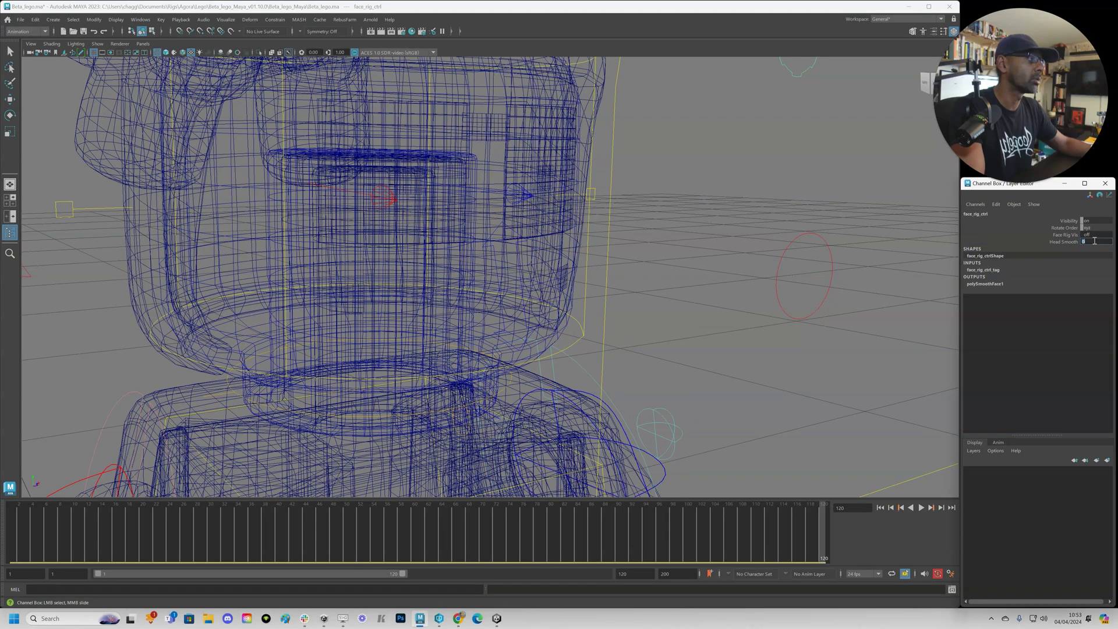
{"action": "type", "text": "1"}
{"action": "key", "text": "Return"}
Return the viewport to Smooth Shade All display and restore its brighter lighting.
{"action": "left_click", "coordinate": [51, 43]}
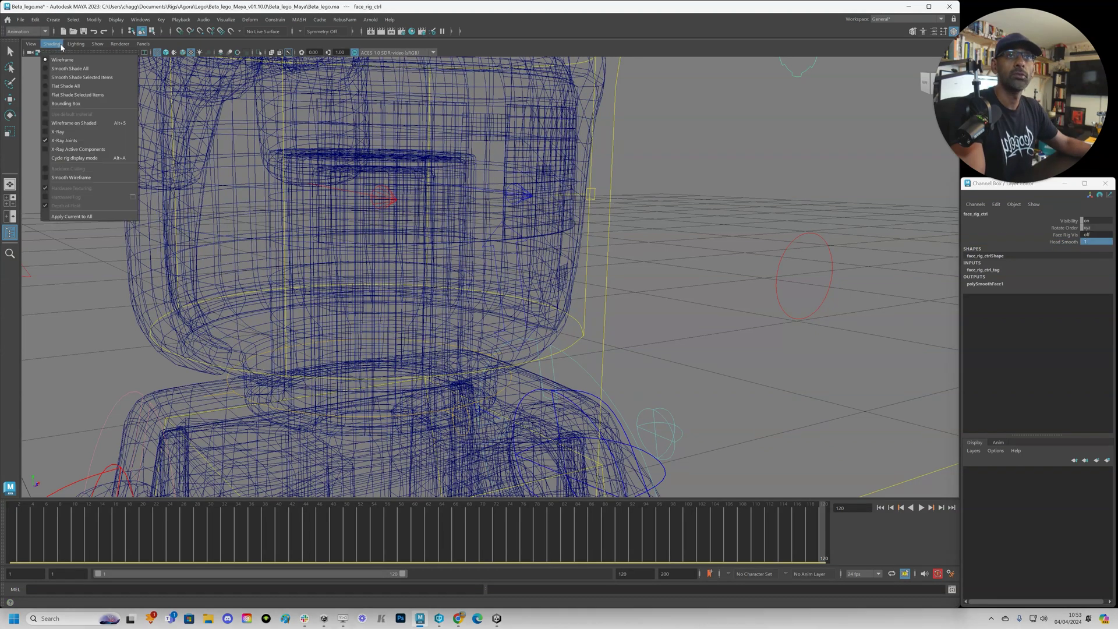
{"action": "left_click", "coordinate": [65, 68]}
{"action": "right_click_drag", "start_coordinate": [693, 256], "coordinate": [242, 290], "text": "alt"}
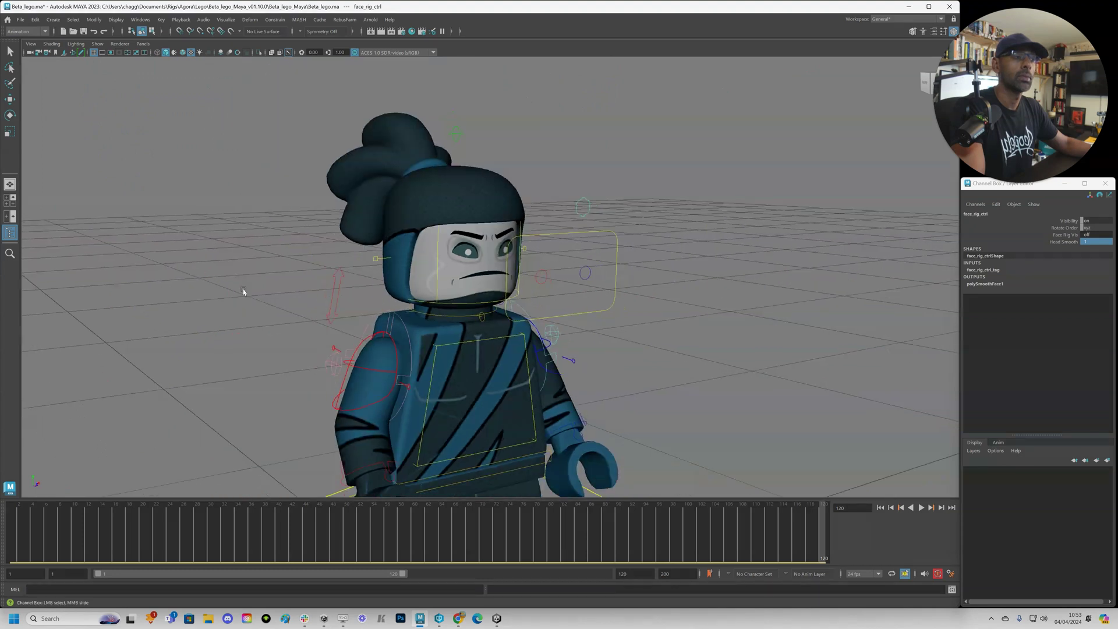
{"action": "left_click_drag", "start_coordinate": [242, 290], "coordinate": [159, 102], "text": "alt"}
{"action": "left_click", "coordinate": [199, 52]}
{"action": "left_click_drag", "start_coordinate": [505, 247], "coordinate": [529, 261], "text": "alt"}
Turn the face rig control's Face Rig Vis attribute on to display the facial controls.
{"action": "key", "text": "e"}
{"action": "right_click_drag", "start_coordinate": [545, 193], "coordinate": [573, 190], "text": "alt"}
{"action": "left_click", "coordinate": [1070, 221]}
{"action": "left_click_drag", "start_coordinate": [393, 256], "coordinate": [759, 272], "text": "alt"}
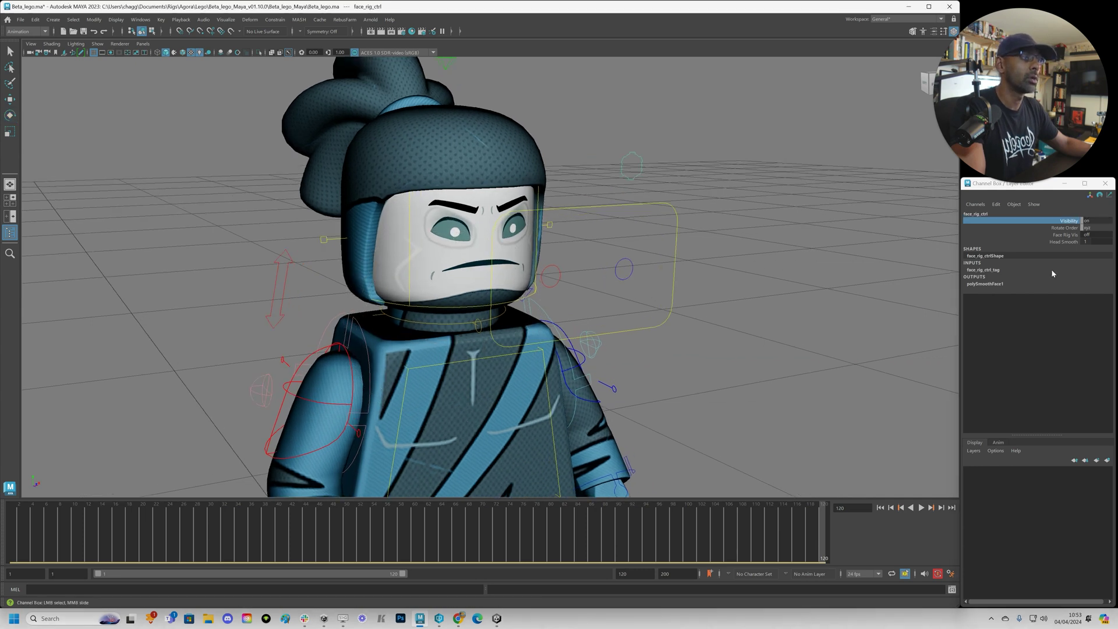
{"action": "left_click", "coordinate": [1068, 234]}
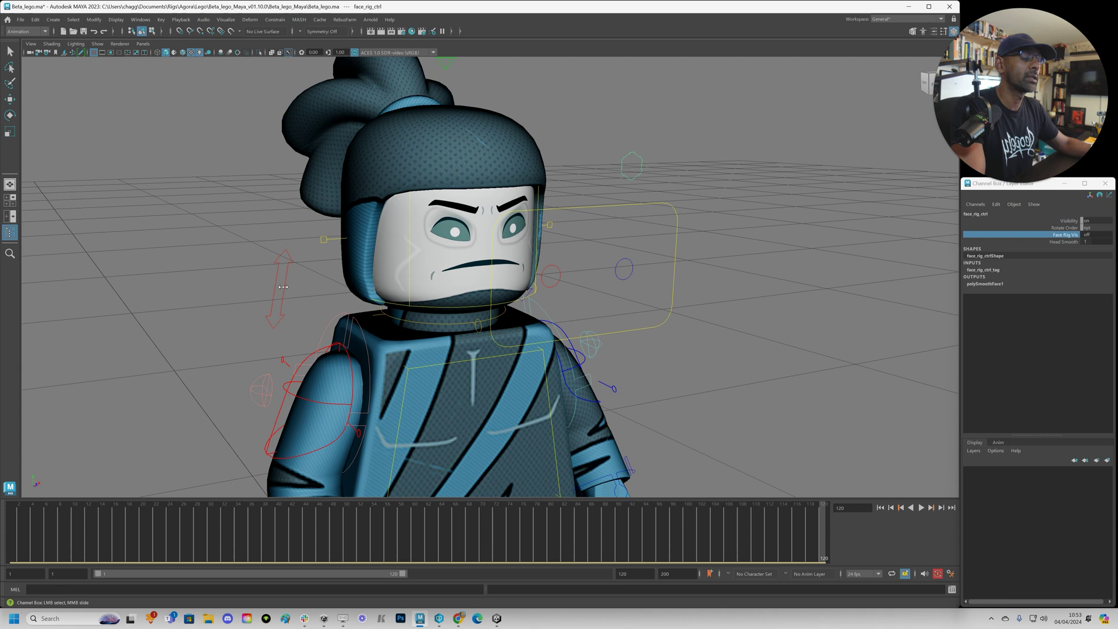
{"action": "scroll", "coordinate": [270, 289], "scroll_direction": "up", "scroll_amount": 3}
{"action": "right_click_drag", "start_coordinate": [270, 289], "coordinate": [838, 250], "text": "alt"}
{"action": "middle_click_drag", "start_coordinate": [839, 251], "coordinate": [918, 328], "text": "alt"}
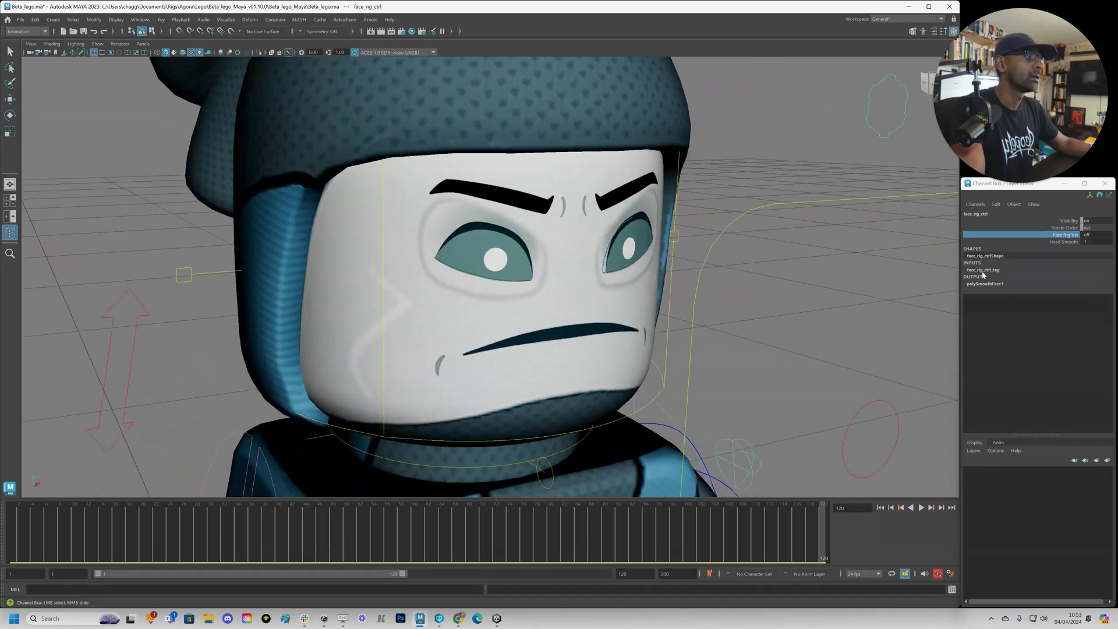
{"action": "middle_click_drag", "start_coordinate": [753, 313], "coordinate": [922, 304]}
{"action": "right_click_drag", "start_coordinate": [466, 262], "coordinate": [400, 271], "text": "alt"}
{"action": "scroll", "coordinate": [540, 295], "scroll_direction": "down", "scroll_amount": 5}
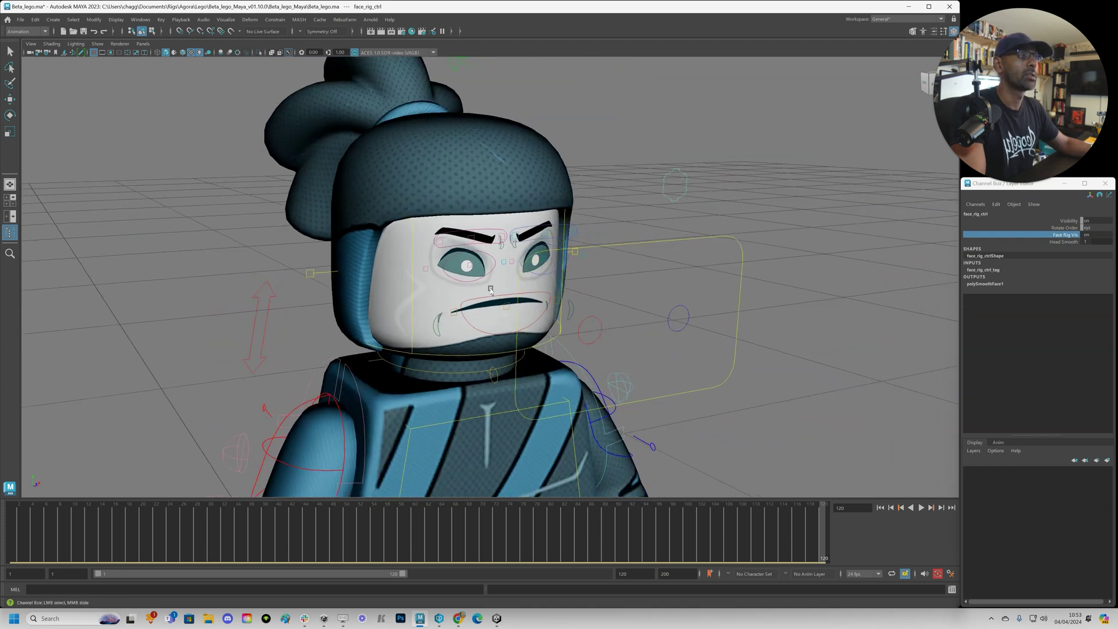
Try moving the eye aim frame and the individual eye targets in front of the face, undoing each move.
{"action": "left_click", "coordinate": [651, 198]}
{"action": "key", "text": "w"}
{"action": "left_click_drag", "start_coordinate": [638, 278], "coordinate": [673, 279]}
{"action": "key", "text": "ctrl+z"}
{"action": "left_click", "coordinate": [690, 270]}
{"action": "key", "text": "ctrl+z"}
{"action": "left_click", "coordinate": [601, 270]}
{"action": "left_click_drag", "start_coordinate": [595, 280], "coordinate": [595, 283]}
{"action": "key", "text": "ctrl+z"}
{"action": "right_click_drag", "start_coordinate": [430, 272], "coordinate": [460, 233], "text": "alt"}
{"action": "left_click_drag", "start_coordinate": [449, 199], "coordinate": [420, 204], "text": "alt"}
{"action": "left_click", "coordinate": [425, 223]}
{"action": "key", "text": "ctrl+z"}
{"action": "left_click", "coordinate": [637, 177]}
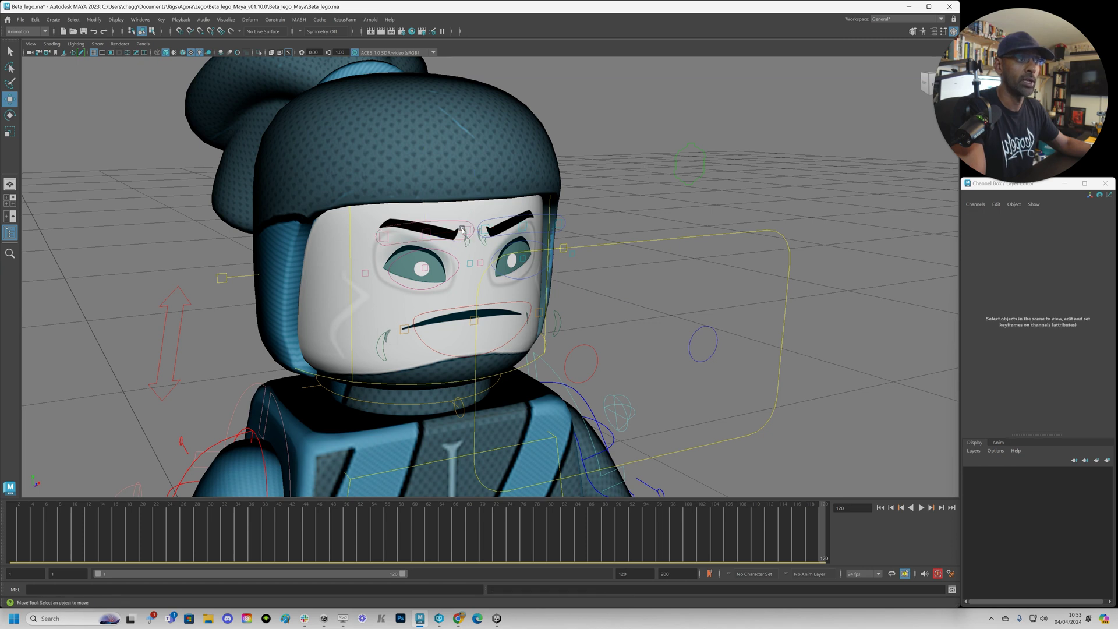
{"action": "left_click", "coordinate": [437, 235]}
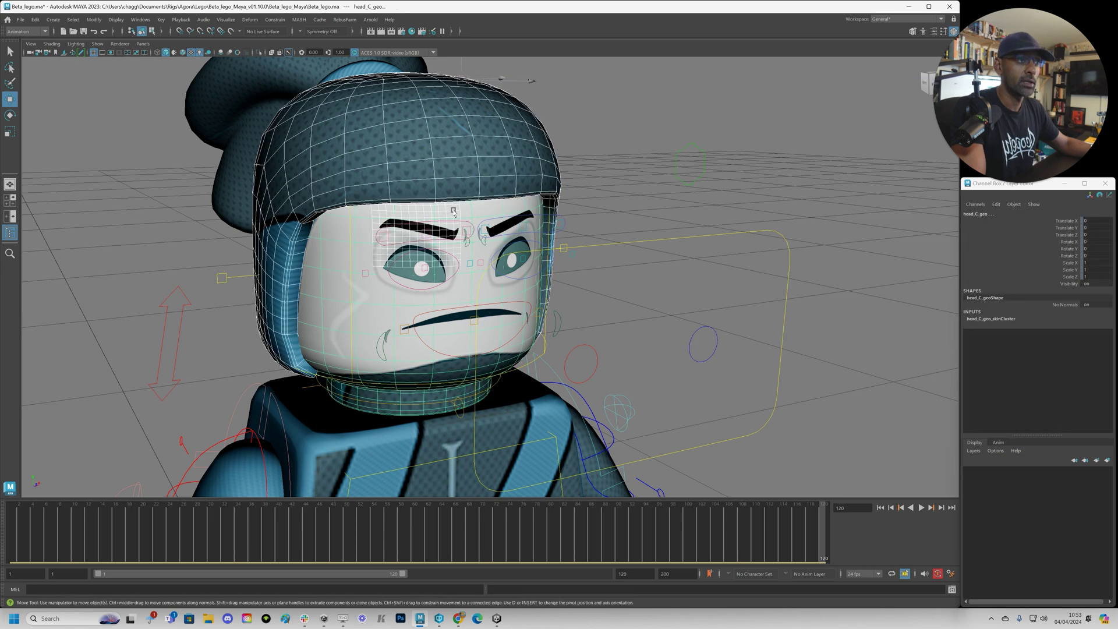
{"action": "left_click", "coordinate": [471, 230]}
{"action": "left_click", "coordinate": [502, 233]}
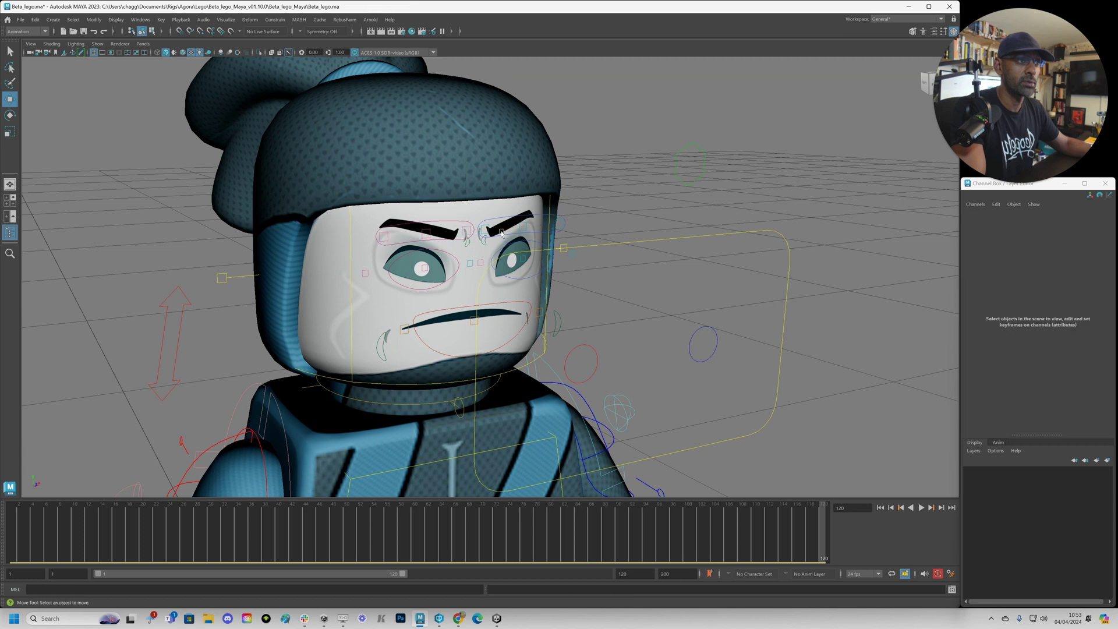
Try reshaping the right eyebrow by raising its middle sub control about 0.757 in Y and moving its outer and inner sub controls.
{"action": "left_click", "coordinate": [465, 227]}
{"action": "left_click_drag", "start_coordinate": [466, 226], "coordinate": [425, 204]}
{"action": "left_click", "coordinate": [425, 231]}
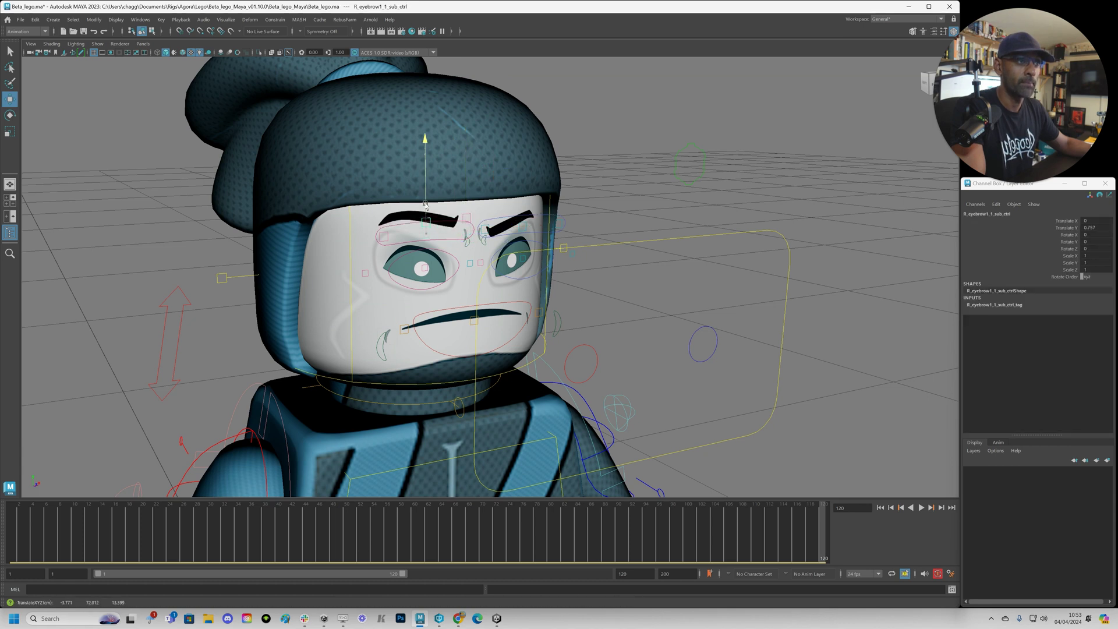
{"action": "left_click_drag", "start_coordinate": [383, 215], "coordinate": [425, 214]}
{"action": "left_click", "coordinate": [425, 220]}
{"action": "left_click", "coordinate": [464, 219]}
{"action": "middle_click_drag", "start_coordinate": [464, 219], "coordinate": [465, 219]}
{"action": "middle_click_drag", "start_coordinate": [417, 256], "coordinate": [417, 263]}
Undo all the right eyebrow sub control moves, back to the selected main eyebrow control.
{"action": "key", "text": "ctrl+z"}
{"action": "key", "text": "ctrl+z"}
{"action": "key", "text": "ctrl+z"}
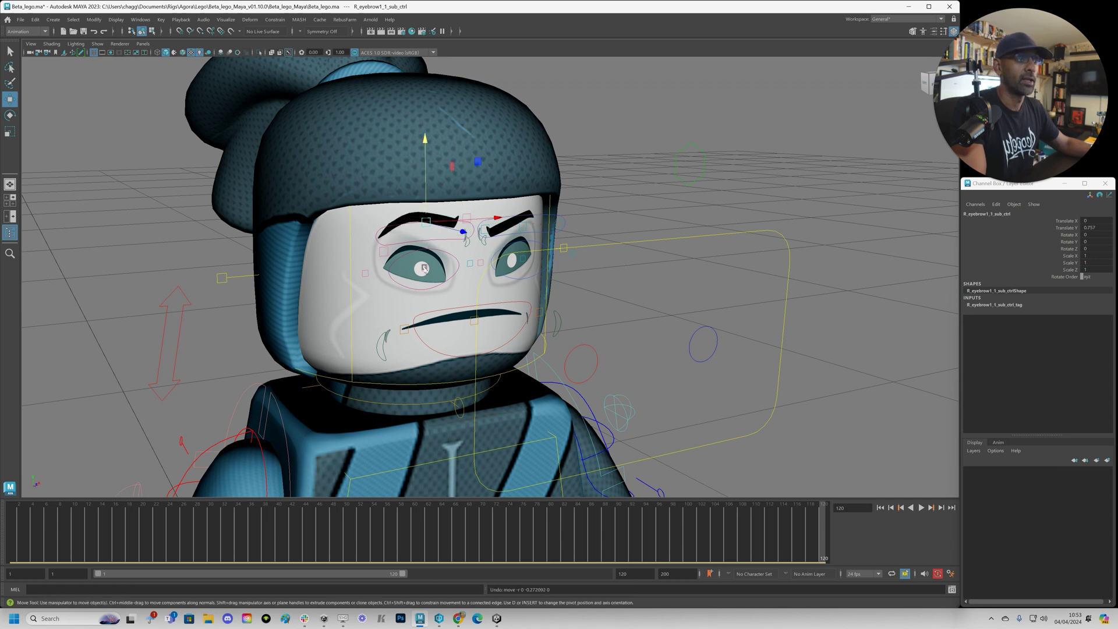
{"action": "key", "text": "ctrl+z"}
{"action": "key", "text": "ctrl+z"}
{"action": "key", "text": "ctrl+z"}
{"action": "key", "text": "ctrl+z"}
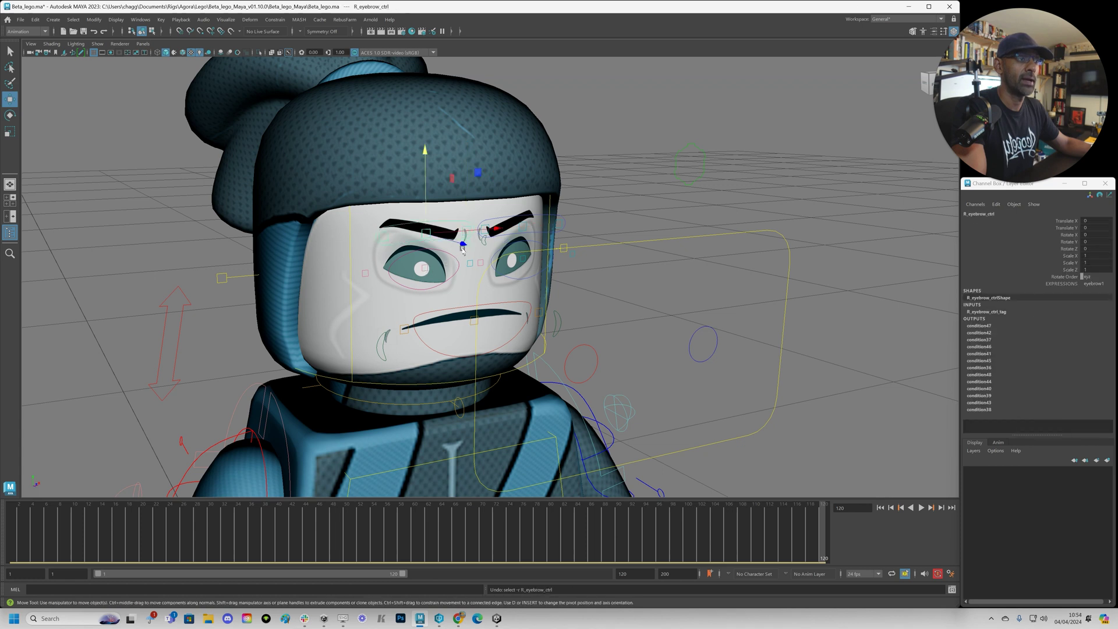
Select the right frown wrinkle control between the eyebrows, try raising it about 1.2 in Y, and undo the move.
{"action": "left_click", "coordinate": [465, 241]}
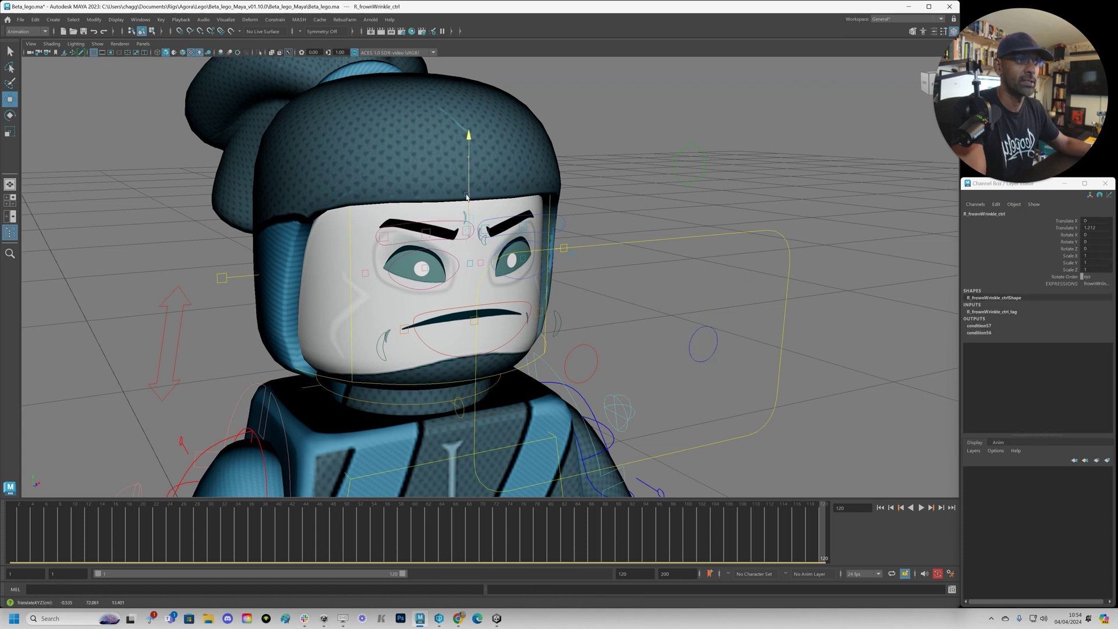
{"action": "right_click_drag", "start_coordinate": [468, 209], "coordinate": [413, 264], "text": "alt"}
{"action": "left_click_drag", "start_coordinate": [414, 265], "coordinate": [431, 268], "text": "alt"}
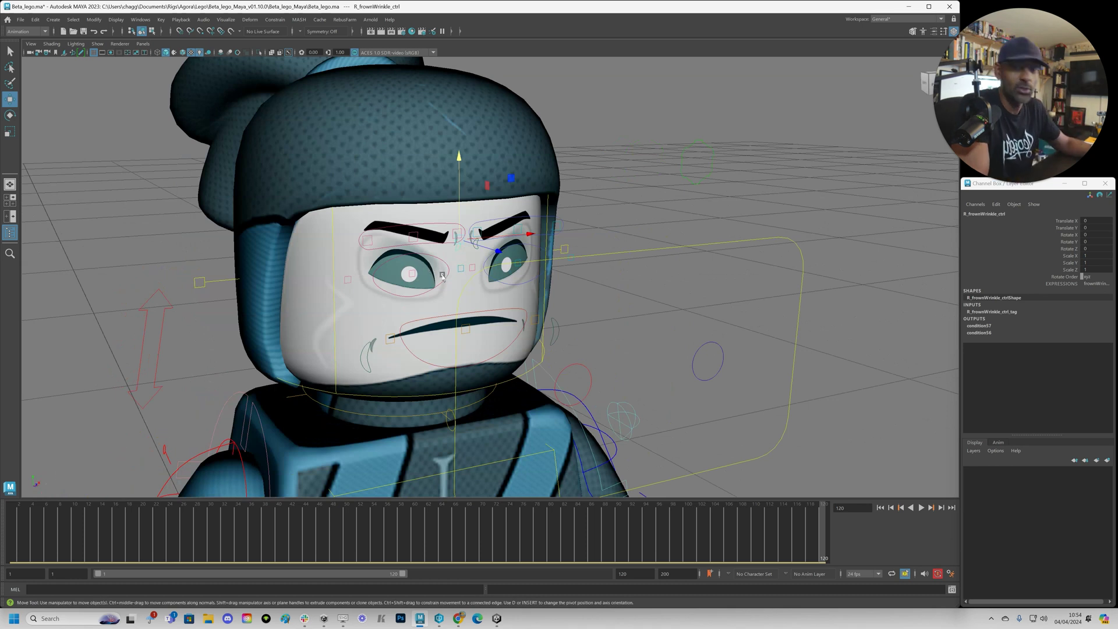
Check the available expression options of the selected right frown wrinkle control and clear the selection.
{"action": "left_click_drag", "start_coordinate": [435, 300], "coordinate": [421, 282], "text": "alt"}
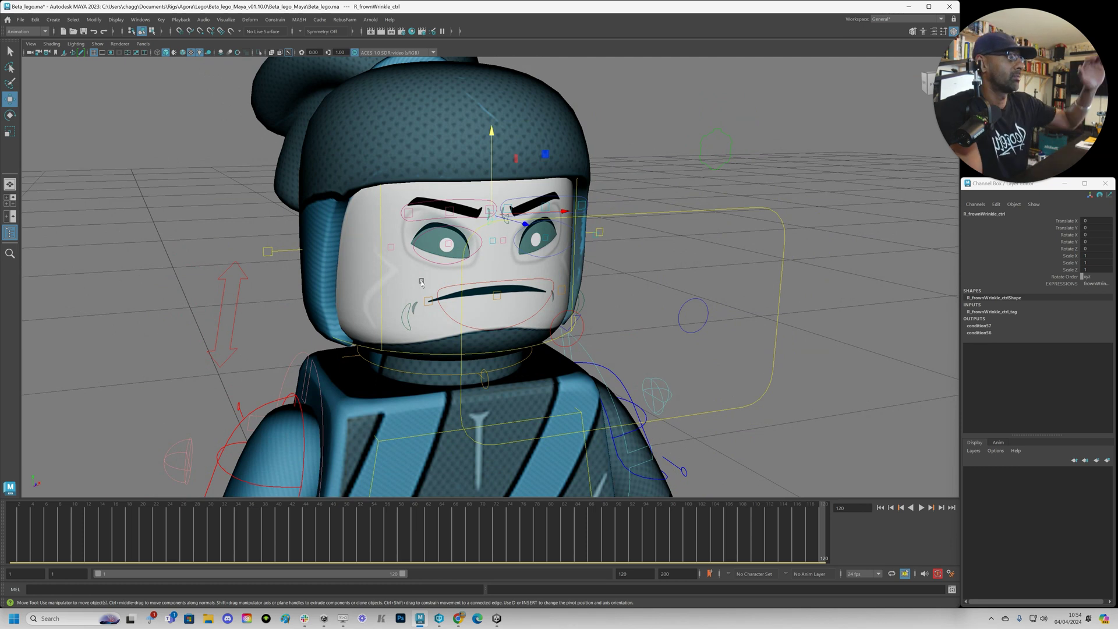
{"action": "left_click", "coordinate": [1093, 284]}
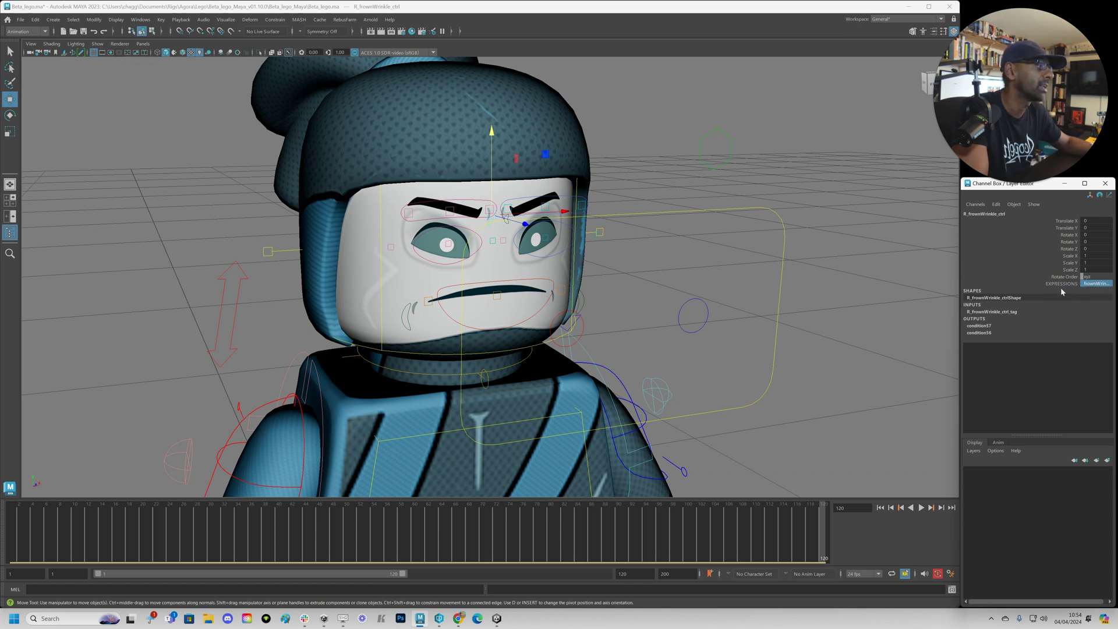
{"action": "left_click", "coordinate": [1090, 284]}
{"action": "left_click", "coordinate": [1024, 264]}
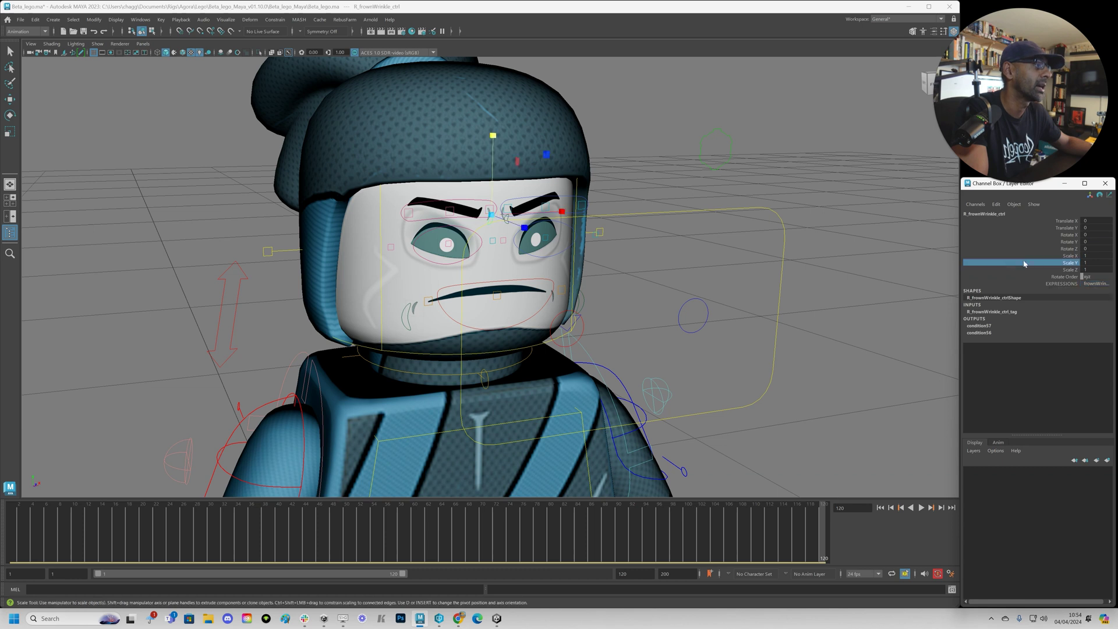
{"action": "key", "text": "w"}
{"action": "left_click", "coordinate": [659, 193]}
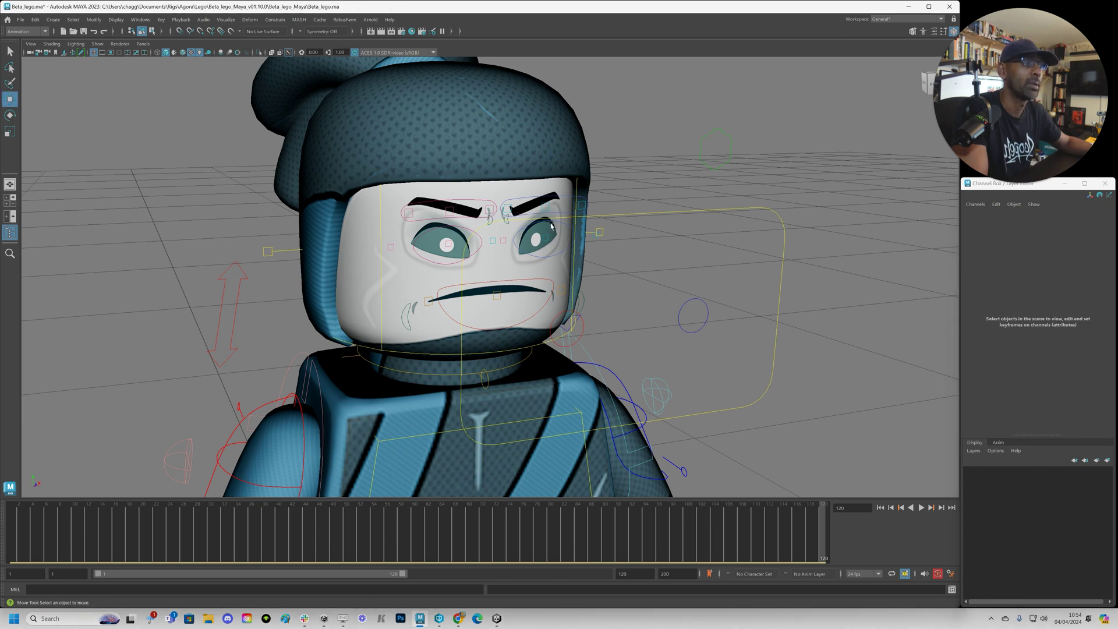
Try moving the left eye's inner sub control beside the nose bridge, undoing each move.
{"action": "left_click_drag", "start_coordinate": [458, 278], "coordinate": [492, 272], "text": "alt"}
{"action": "right_click_drag", "start_coordinate": [458, 281], "coordinate": [548, 277], "text": "alt"}
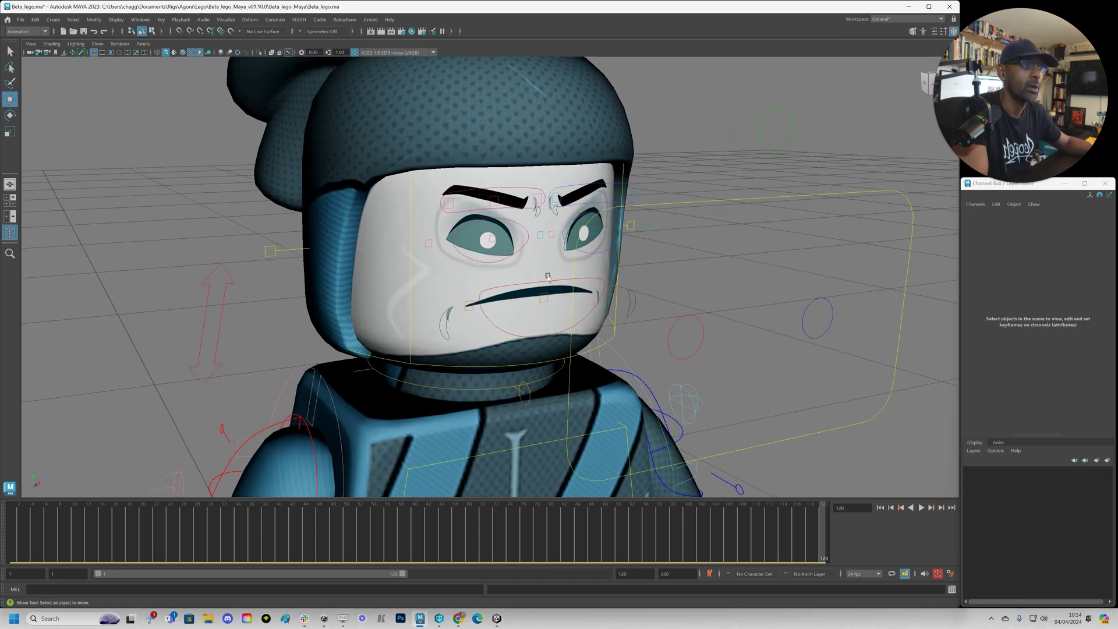
{"action": "left_click", "coordinate": [540, 235]}
{"action": "mouse_move", "coordinate": [555, 206]}
{"action": "left_mouse_down"}
{"action": "mouse_move", "coordinate": [554, 223]}
{"action": "mouse_move", "coordinate": [554, 206]}
{"action": "left_mouse_up"}
{"action": "key", "text": "ctrl+z"}
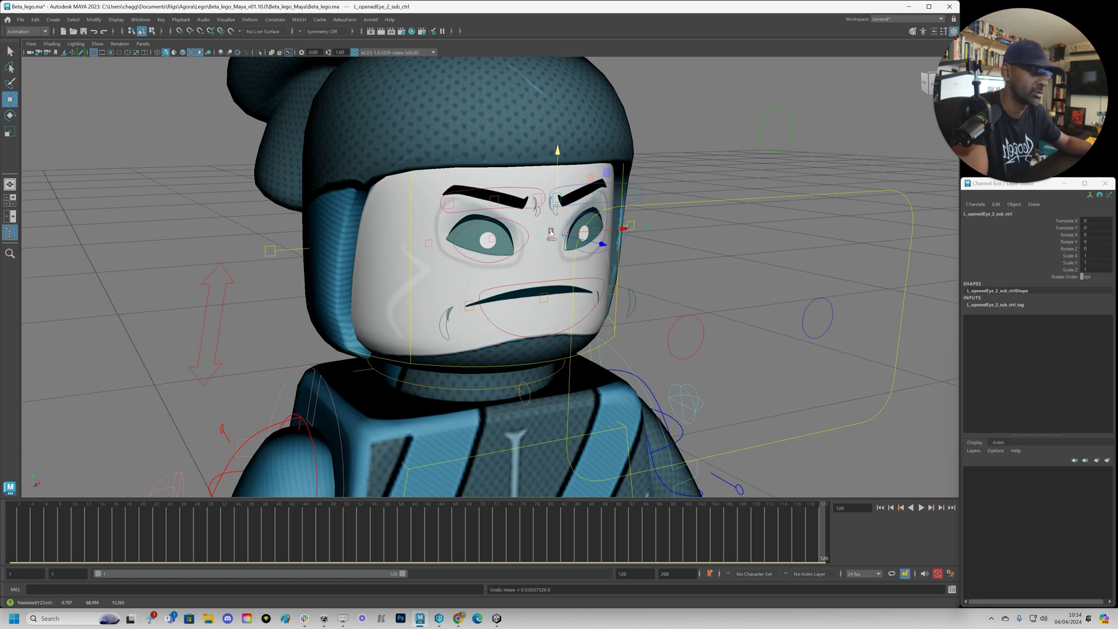
{"action": "left_click_drag", "start_coordinate": [556, 214], "coordinate": [556, 229]}
{"action": "key", "text": "ctrl+z"}
Select the right eye's inner sub control, try raising it in Y, and undo the move.
{"action": "key", "text": "q"}
{"action": "left_click", "coordinate": [556, 211]}
{"action": "key", "text": "w"}
{"action": "mouse_move", "coordinate": [556, 211]}
{"action": "left_mouse_down"}
{"action": "mouse_move", "coordinate": [559, 229]}
{"action": "mouse_move", "coordinate": [567, 185]}
{"action": "mouse_move", "coordinate": [565, 196]}
{"action": "left_mouse_up"}
{"action": "key", "text": "ctrl+z"}
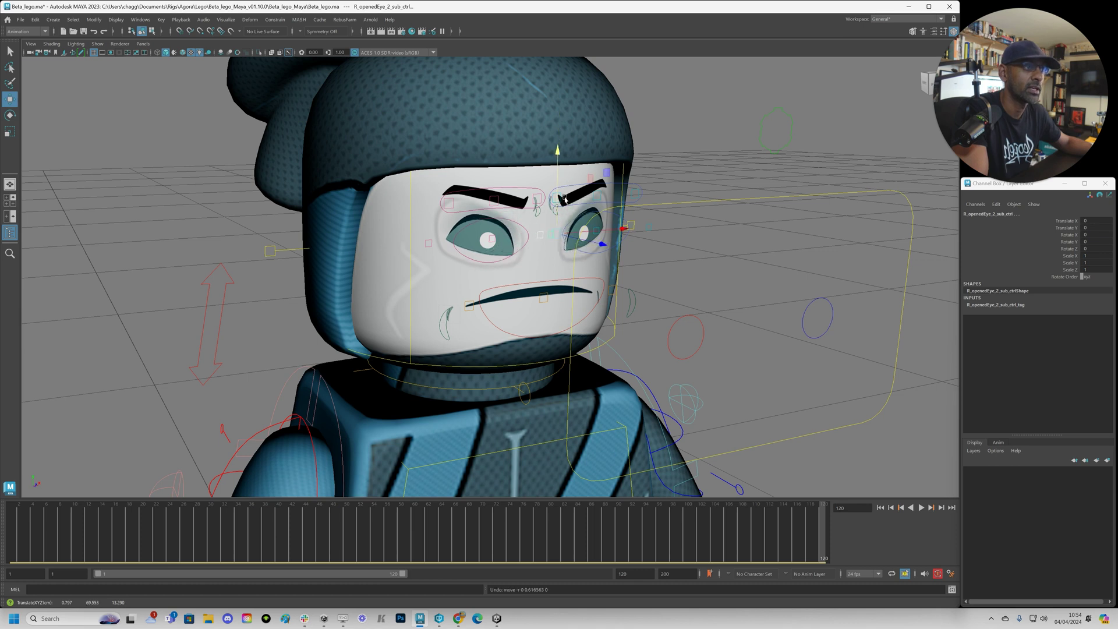
Select the main right eye control, try scaling it vertically and horizontally, and undo both changes.
{"action": "scroll", "coordinate": [492, 259], "scroll_direction": "up", "scroll_amount": 1}
{"action": "left_click", "coordinate": [496, 262]}
{"action": "key", "text": "r"}
{"action": "mouse_move", "coordinate": [493, 159]}
{"action": "left_mouse_down"}
{"action": "mouse_move", "coordinate": [492, 236]}
{"action": "mouse_move", "coordinate": [492, 140]}
{"action": "left_mouse_up"}
{"action": "key", "text": "ctrl+z"}
{"action": "left_click_drag", "start_coordinate": [557, 234], "coordinate": [582, 232]}
{"action": "key", "text": "ctrl+z"}
Try moving the main right eye control and its outer sub control, undoing each move.
{"action": "key", "text": "w"}
{"action": "mouse_move", "coordinate": [488, 200]}
{"action": "left_mouse_down"}
{"action": "mouse_move", "coordinate": [490, 212]}
{"action": "mouse_move", "coordinate": [489, 202]}
{"action": "left_mouse_up"}
{"action": "key", "text": "ctrl+z"}
{"action": "left_click", "coordinate": [442, 208]}
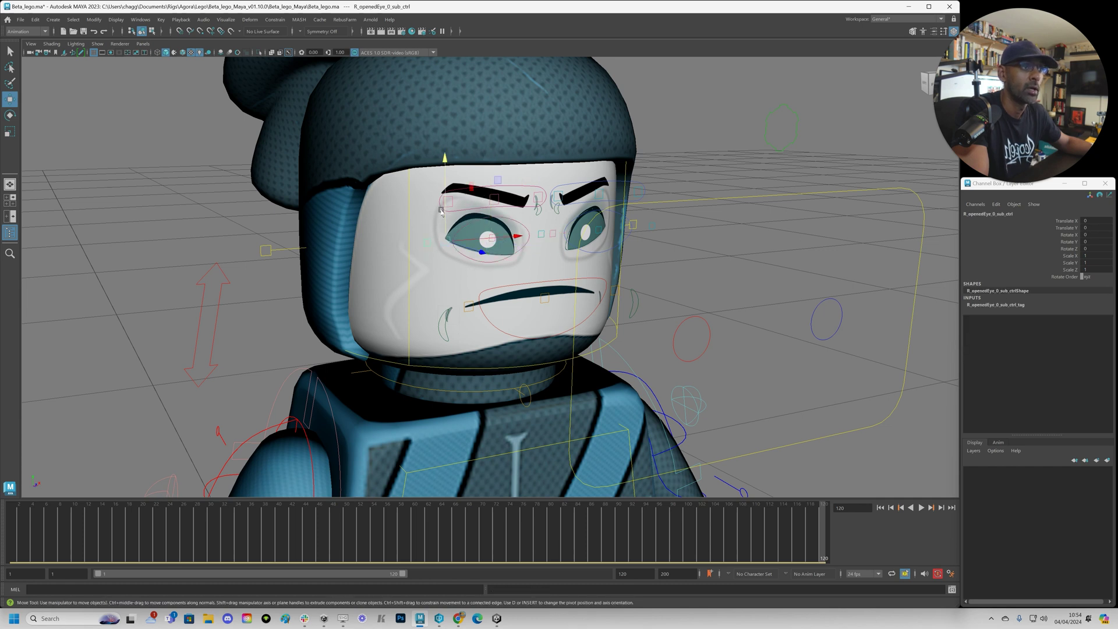
{"action": "left_click_drag", "start_coordinate": [442, 207], "coordinate": [446, 213]}
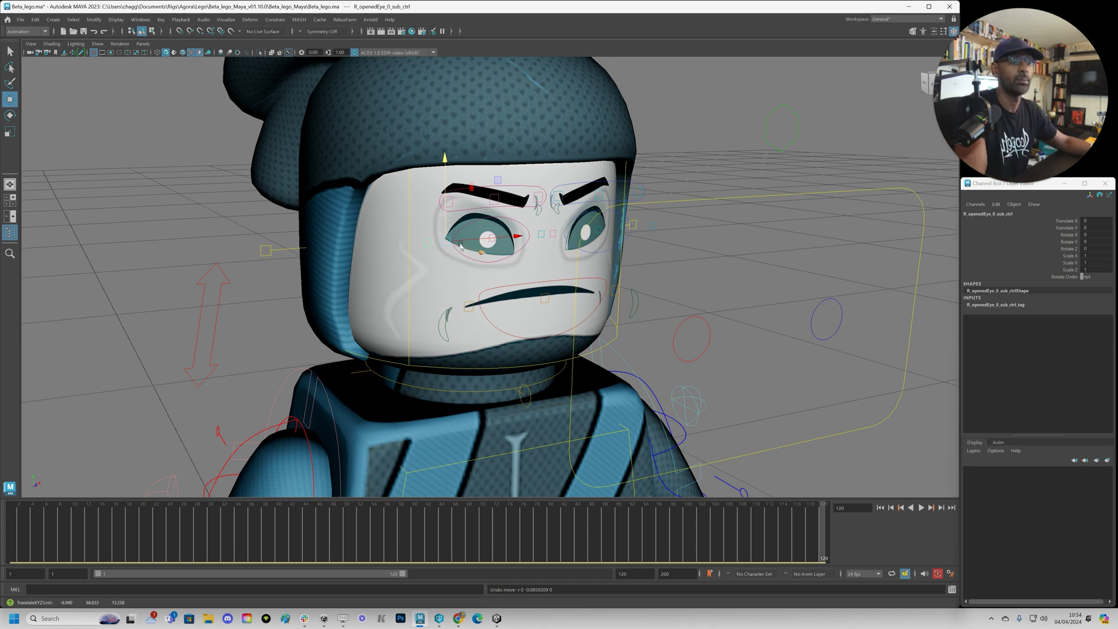
Select the main mouth control, try lowering it about 0.606 in Y, and undo the move.
{"action": "left_click_drag", "start_coordinate": [482, 315], "coordinate": [446, 310], "text": "alt"}
{"action": "right_click_drag", "start_coordinate": [446, 310], "coordinate": [467, 318], "text": "alt"}
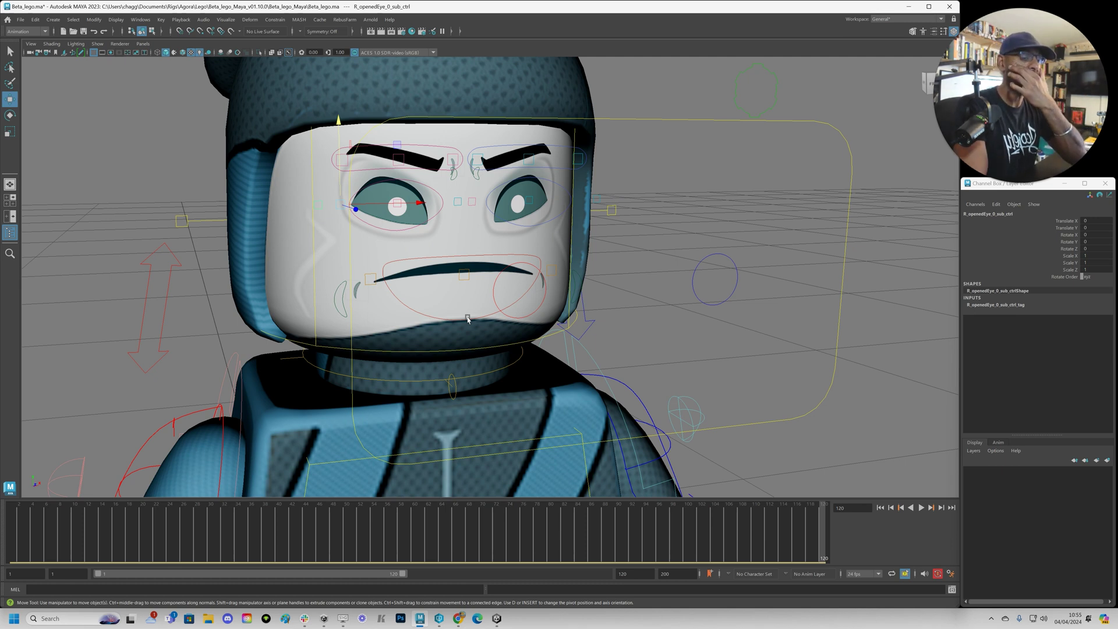
{"action": "left_click_drag", "start_coordinate": [467, 319], "coordinate": [480, 336], "text": "alt"}
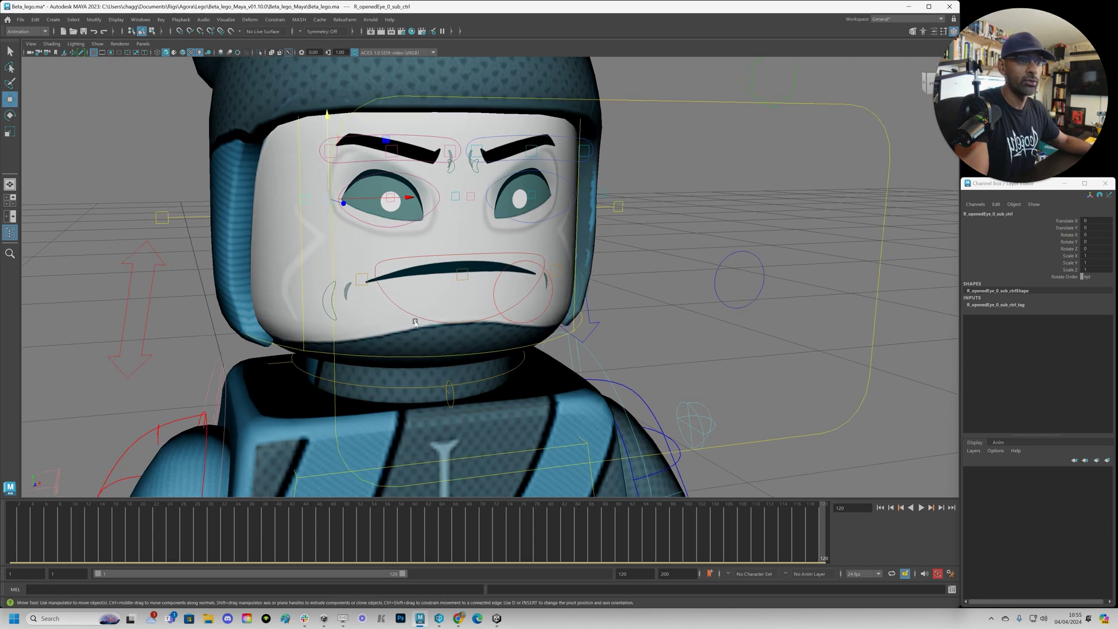
{"action": "left_click", "coordinate": [421, 319]}
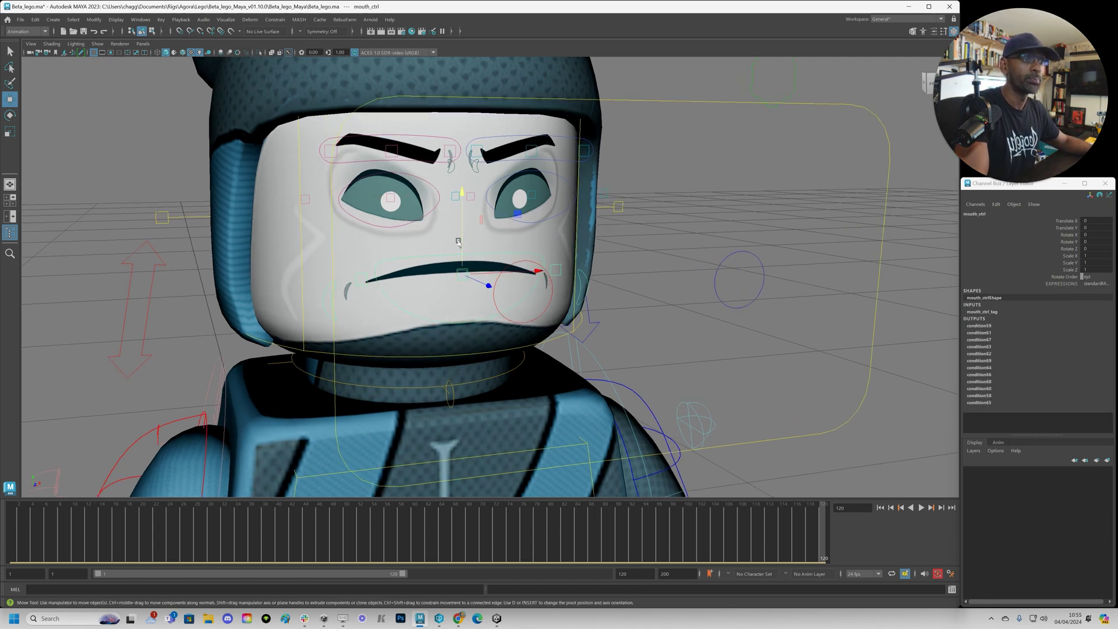
{"action": "left_click_drag", "start_coordinate": [465, 201], "coordinate": [463, 211]}
{"action": "key", "text": "ctrl+z"}
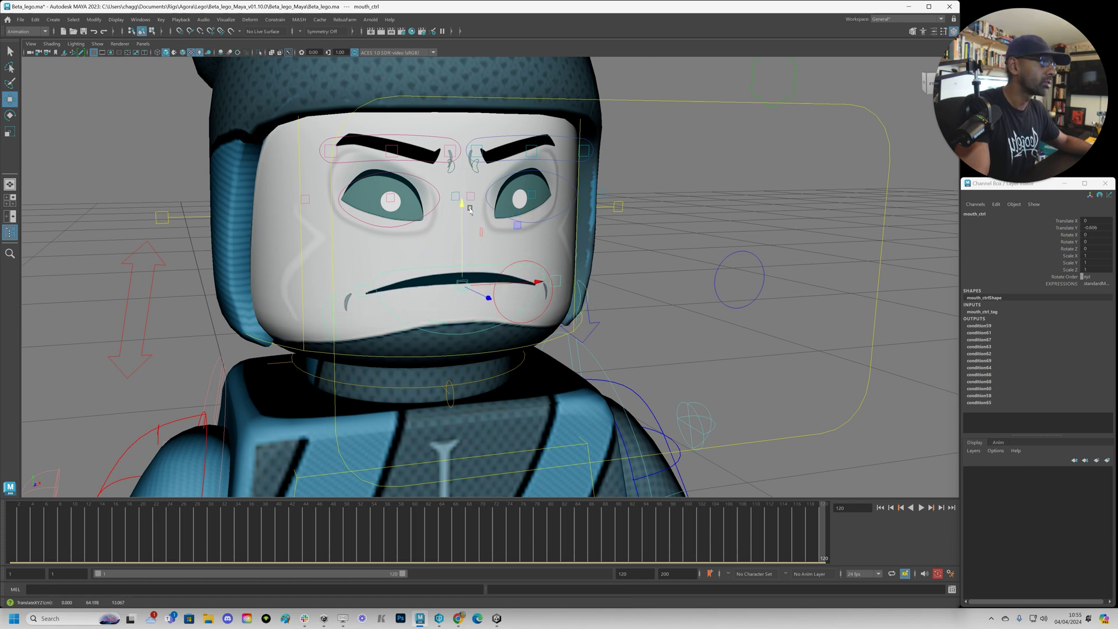
Try the neutralMouth, smileOpenedMouth and SmileNOBottomTeethMouth expressions on the mouth control.
{"action": "left_click", "coordinate": [1097, 284]}
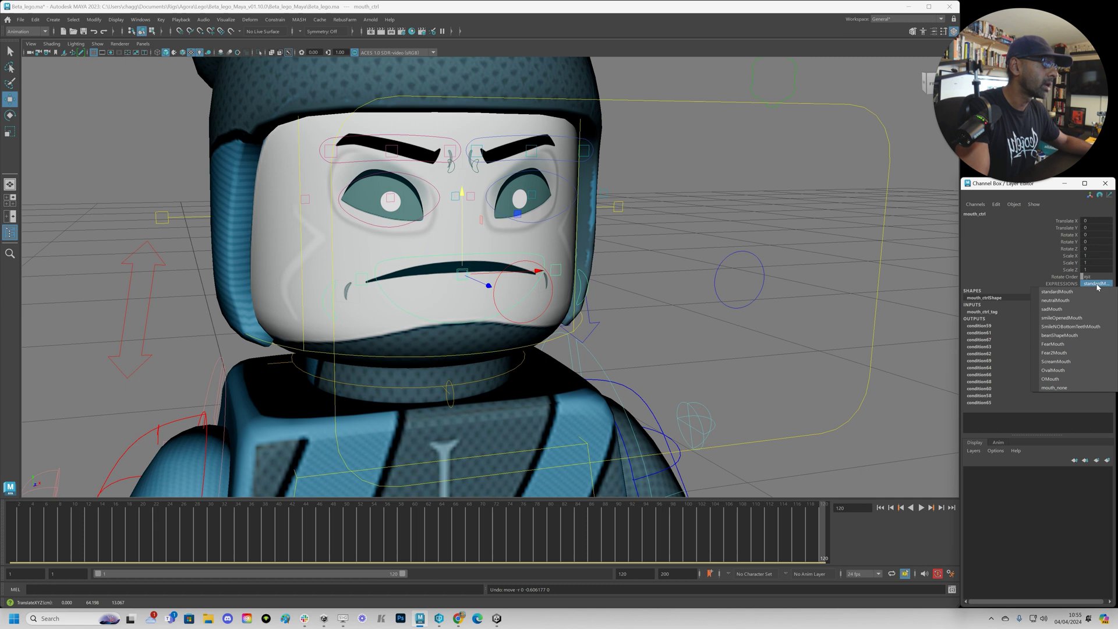
{"action": "left_click", "coordinate": [1099, 285]}
{"action": "left_click", "coordinate": [1100, 285]}
{"action": "left_click", "coordinate": [1096, 296]}
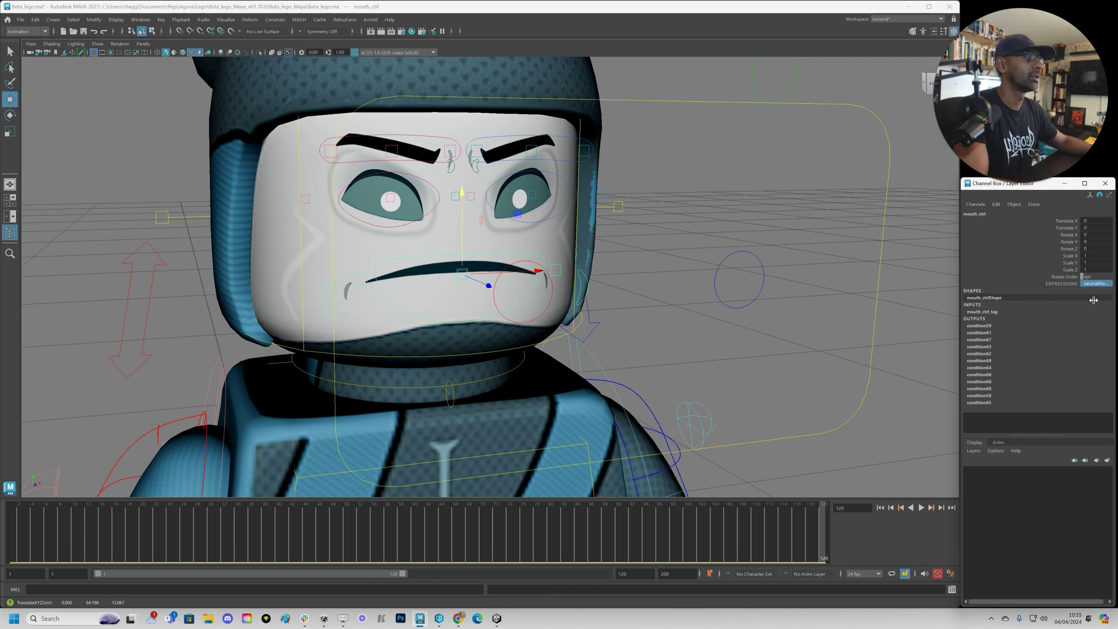
{"action": "left_click", "coordinate": [1098, 285]}
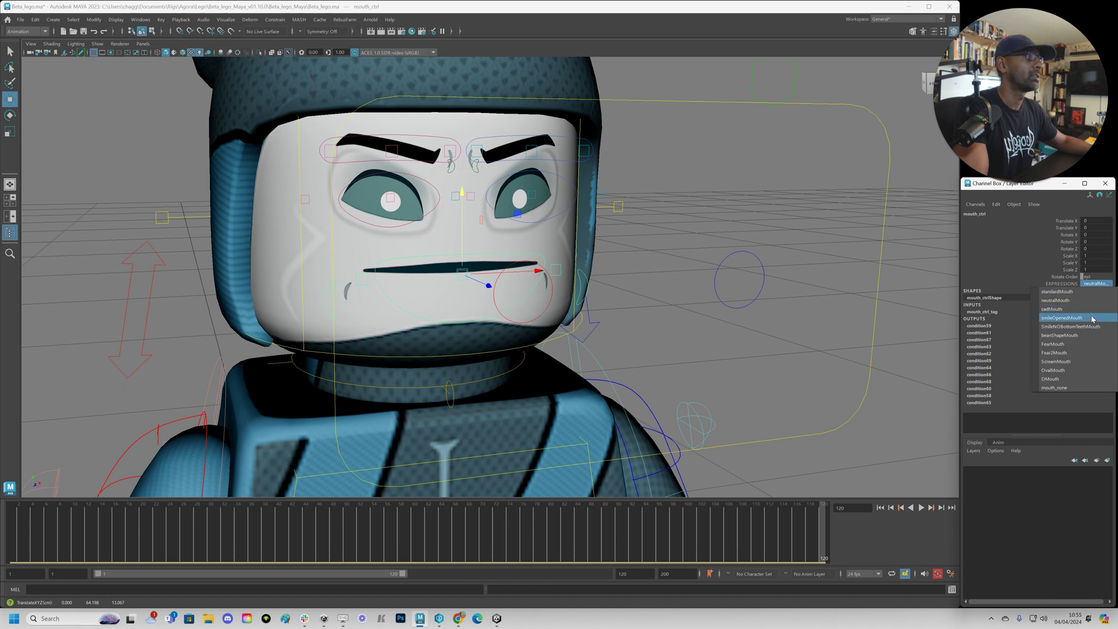
{"action": "left_click", "coordinate": [1091, 315]}
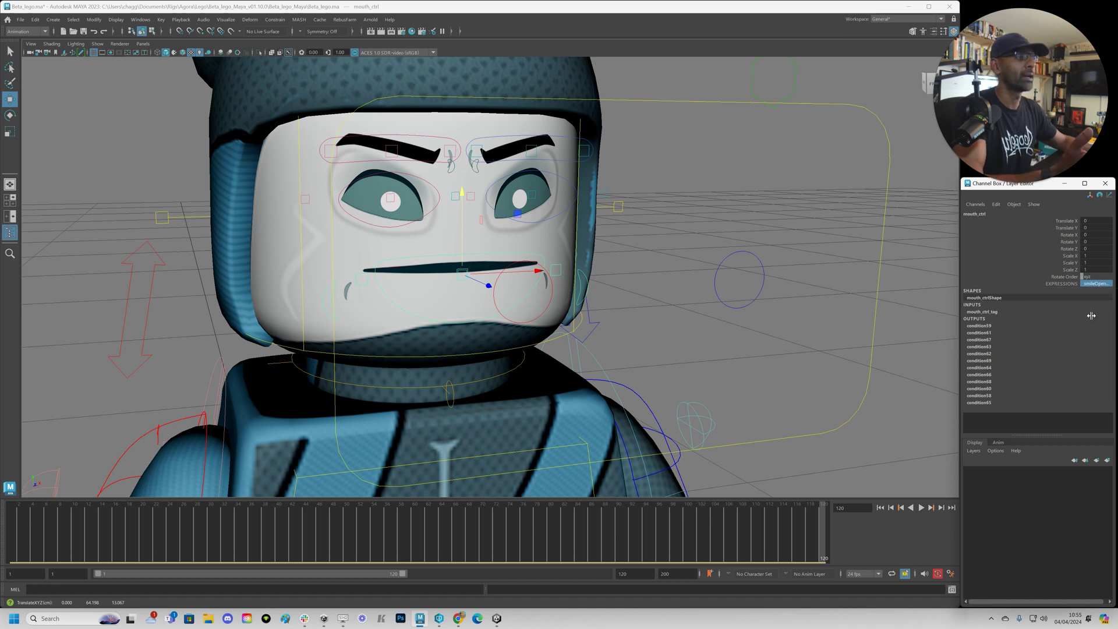
{"action": "left_click", "coordinate": [1093, 284]}
{"action": "left_click", "coordinate": [1084, 322]}
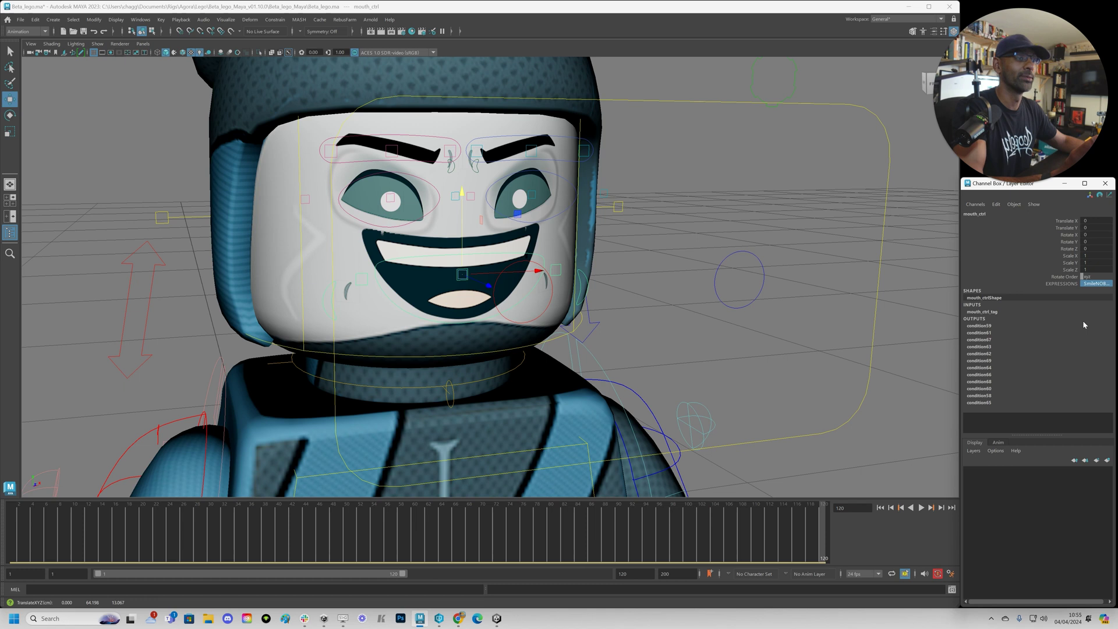
Try the beanShapeMouth, FearMouth and ScreamMouth expressions on the mouth control.
{"action": "left_click", "coordinate": [1095, 284]}
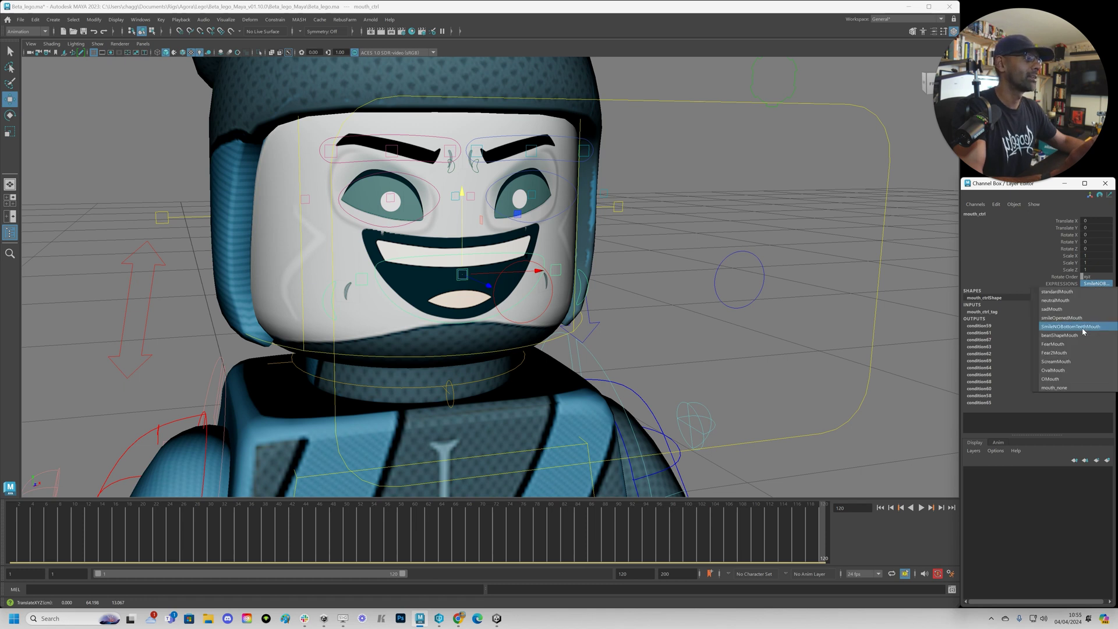
{"action": "left_click", "coordinate": [1084, 334]}
{"action": "left_click", "coordinate": [1095, 285]}
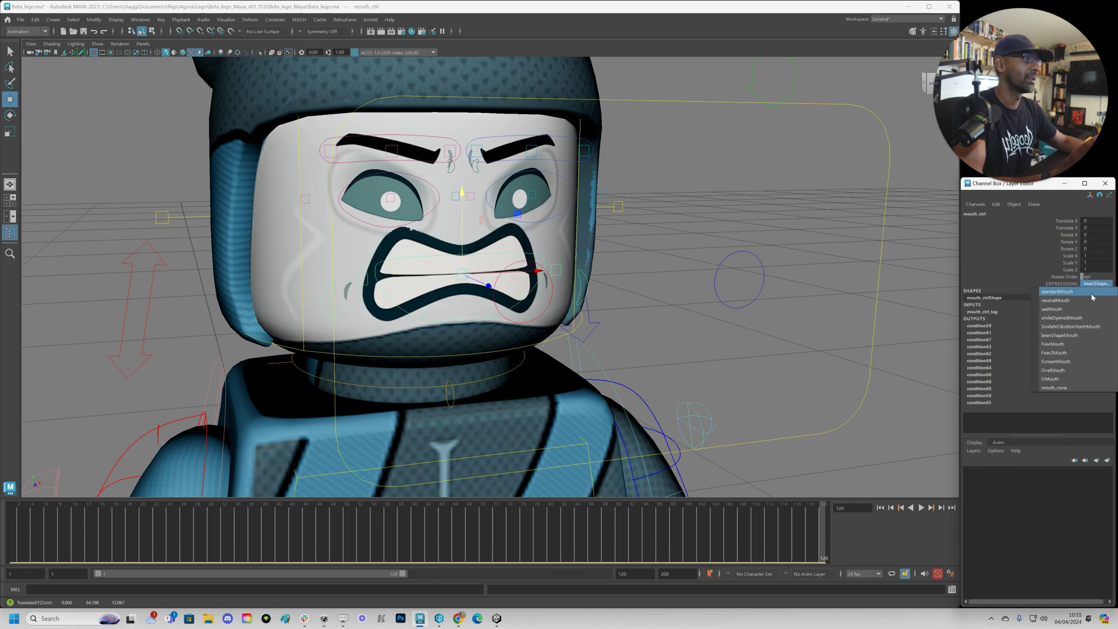
{"action": "left_click", "coordinate": [1077, 345]}
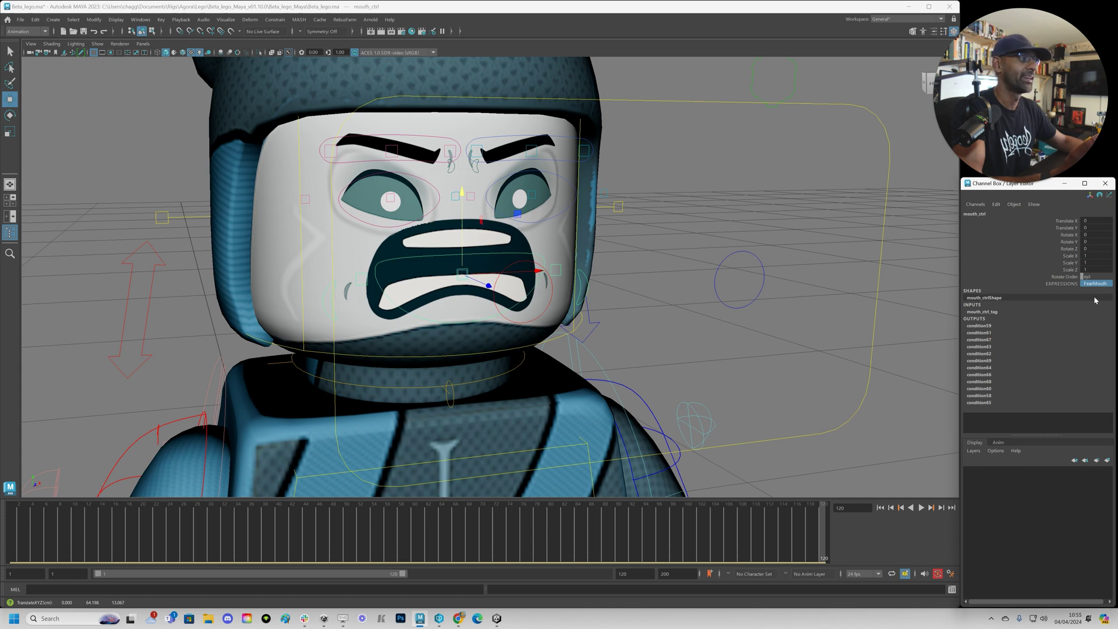
{"action": "left_click", "coordinate": [1094, 284]}
{"action": "left_click", "coordinate": [1081, 365]}
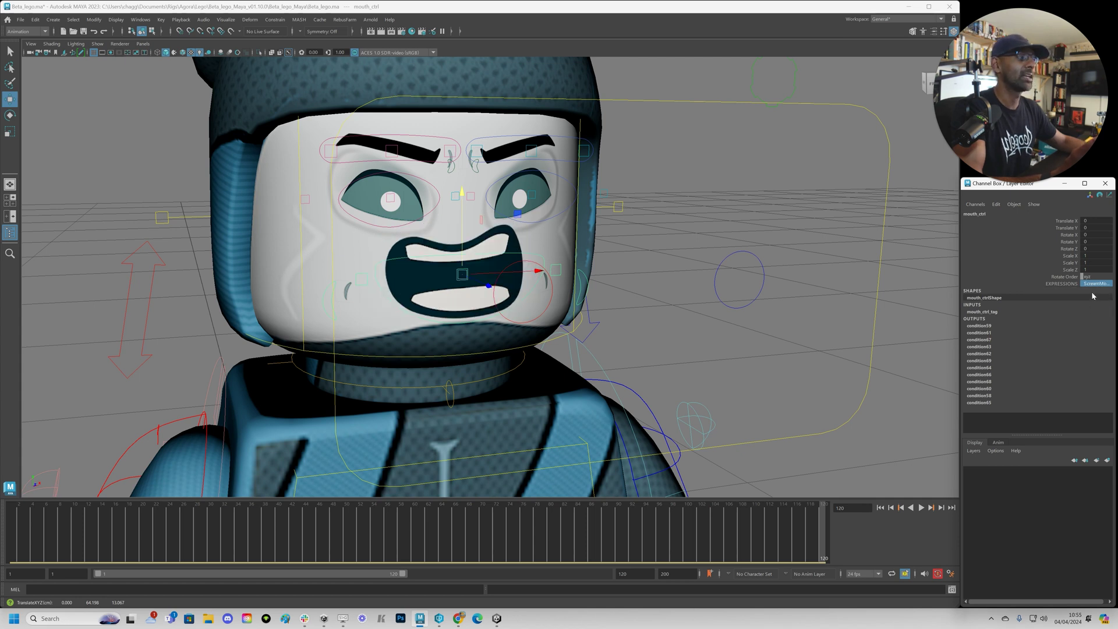
Try the OvalMouth, OMouth and mouth_none expressions on the mouth control.
{"action": "left_click", "coordinate": [1095, 284]}
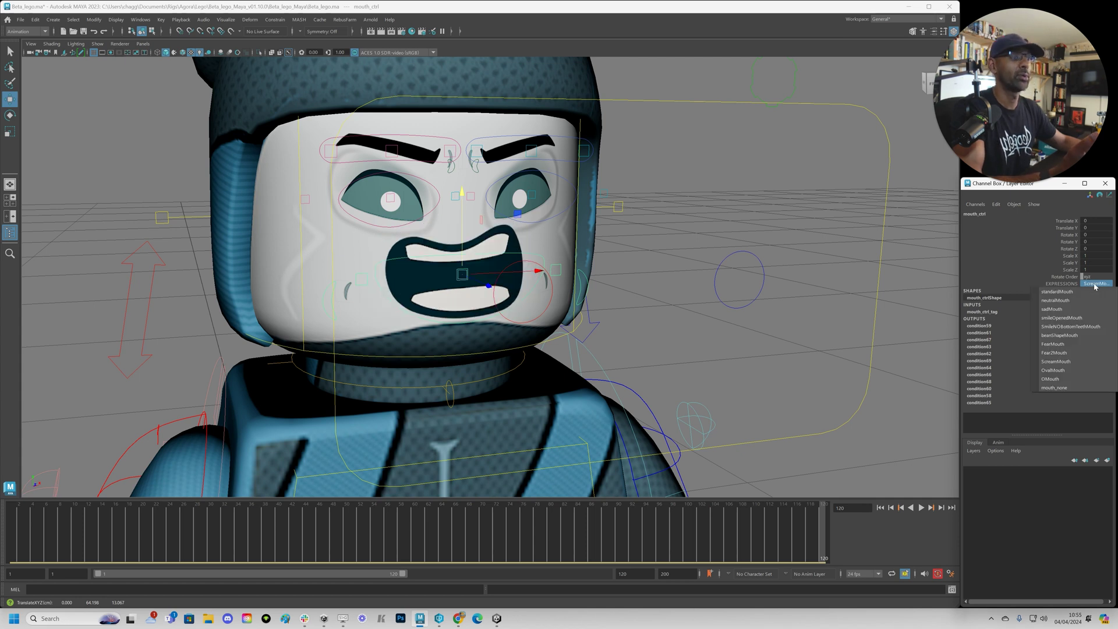
{"action": "left_click", "coordinate": [1083, 368]}
{"action": "left_click", "coordinate": [1097, 284]}
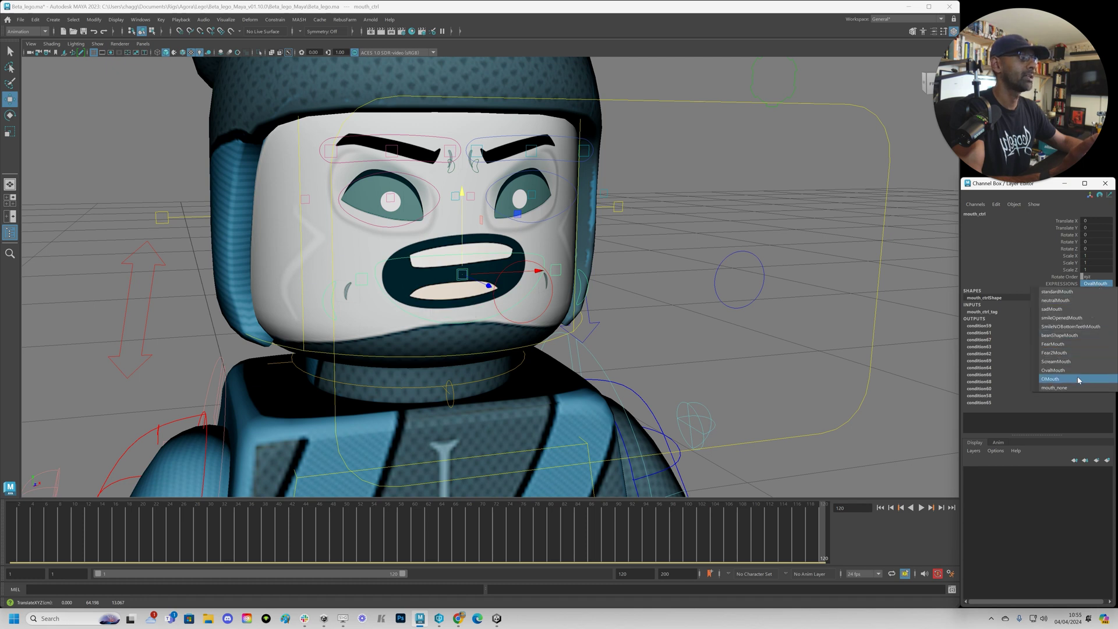
{"action": "left_click", "coordinate": [1081, 319]}
{"action": "left_click", "coordinate": [1091, 285]}
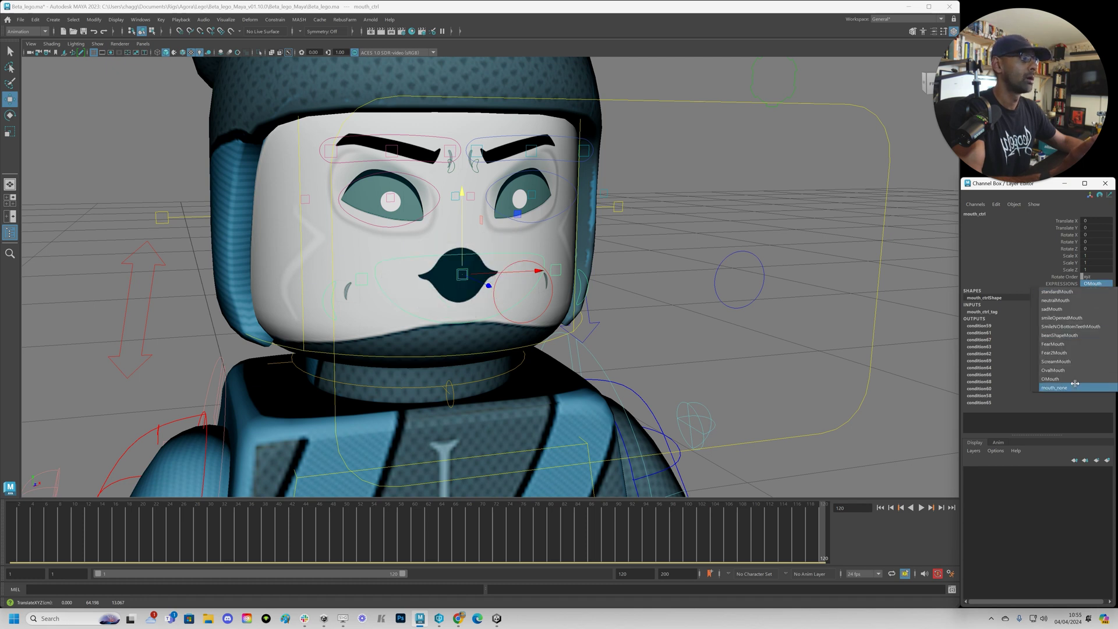
{"action": "left_click", "coordinate": [1081, 383]}
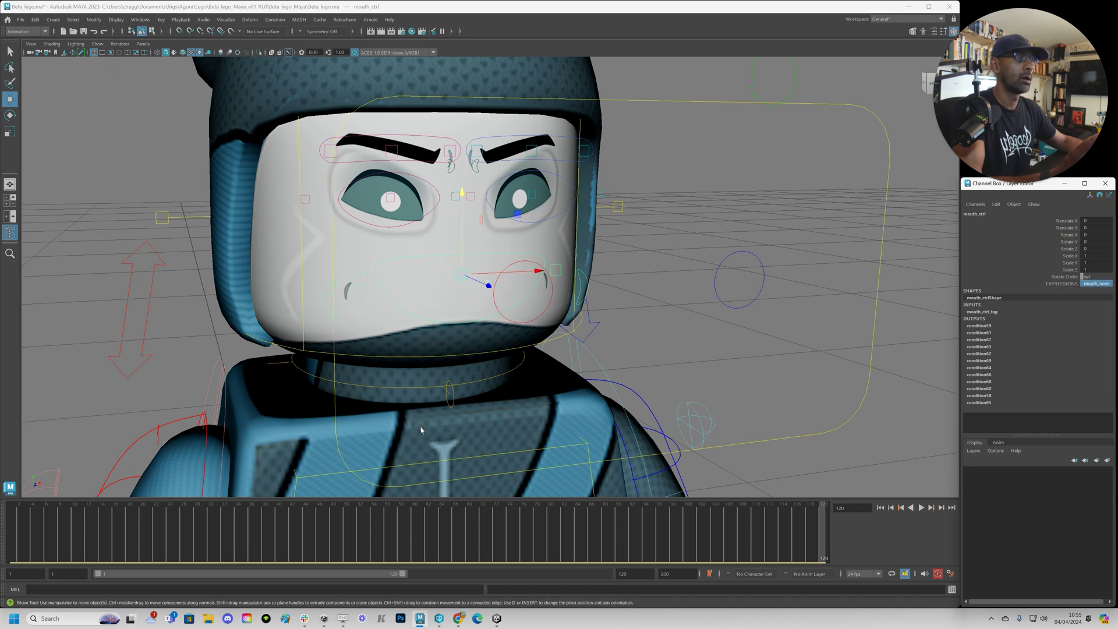
Set the mouth expression to standardMouth, key the mouth control at frame 1, and go to frame 8.
{"action": "left_click", "coordinate": [1091, 285]}
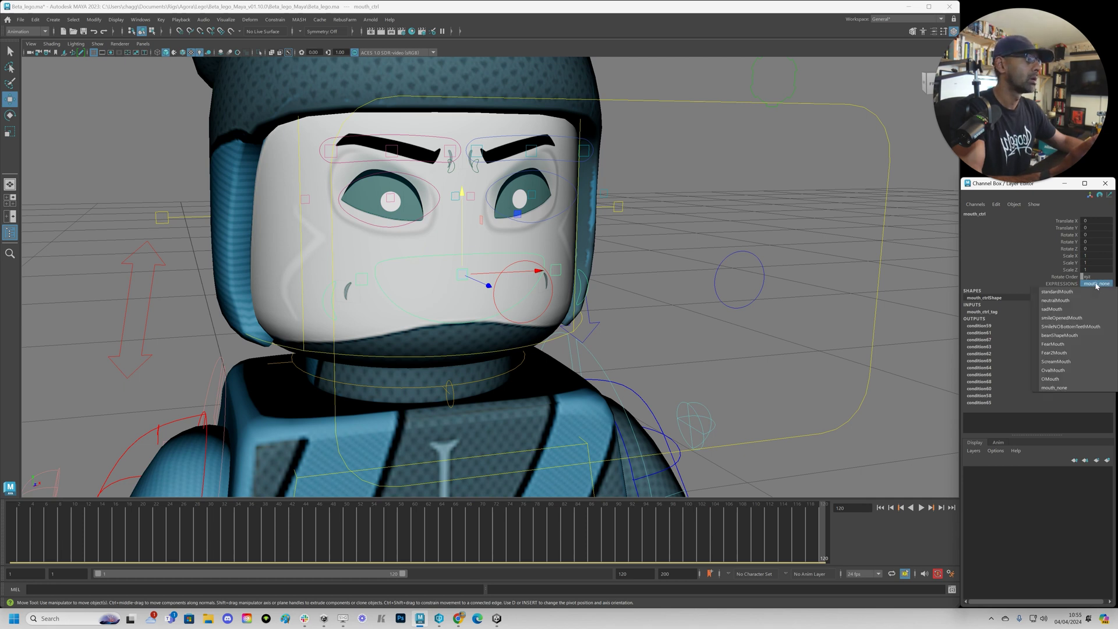
{"action": "left_click", "coordinate": [1081, 298]}
{"action": "mouse_move", "coordinate": [44, 549]}
{"action": "left_mouse_down"}
{"action": "mouse_move", "coordinate": [11, 545]}
{"action": "mouse_move", "coordinate": [60, 546]}
{"action": "left_mouse_up"}
{"action": "key", "text": "s"}
{"action": "key", "text": "alt+v"}
Key the smileOpenedMouth expression on the mouth control at frame 8 and play back the switch.
{"action": "left_click", "coordinate": [1091, 284]}
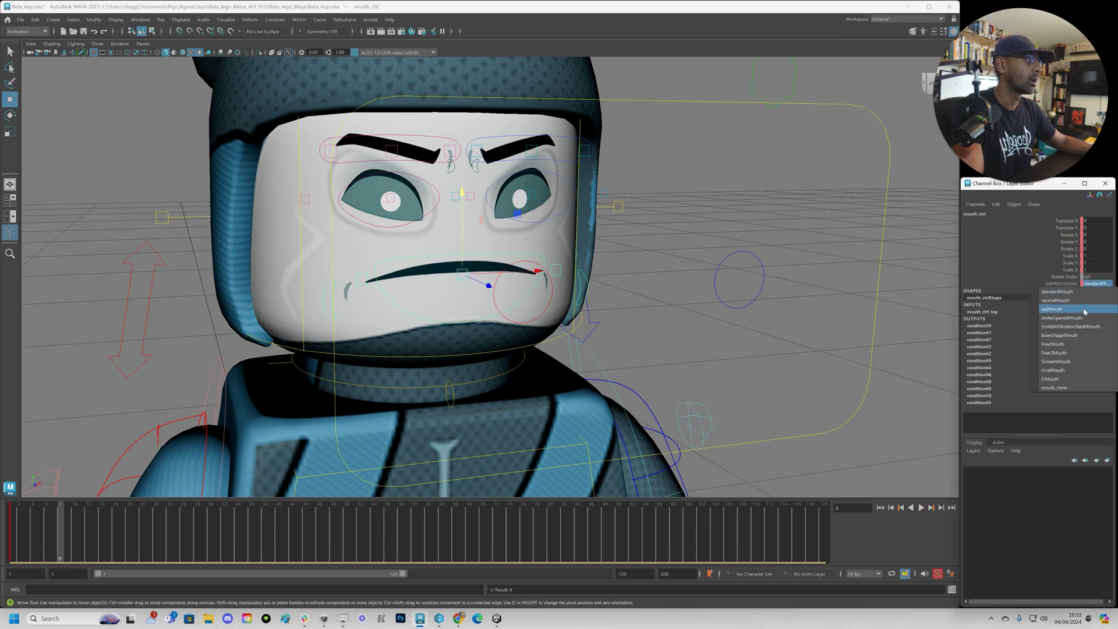
{"action": "left_click", "coordinate": [1043, 324]}
{"action": "key", "text": "alt+v"}
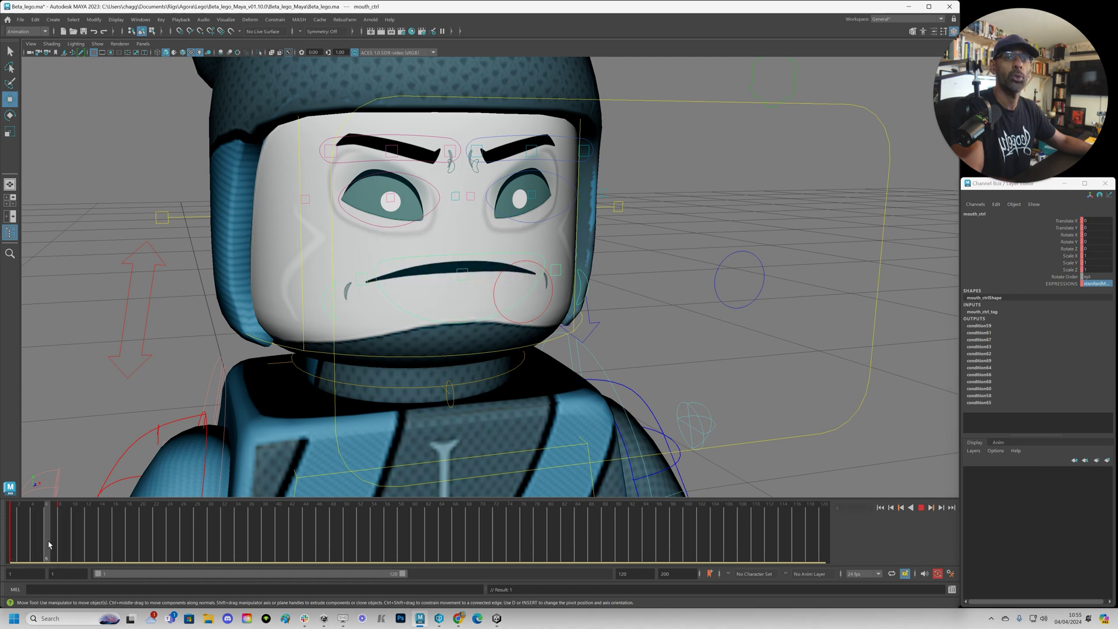
{"action": "key", "text": "alt+v"}
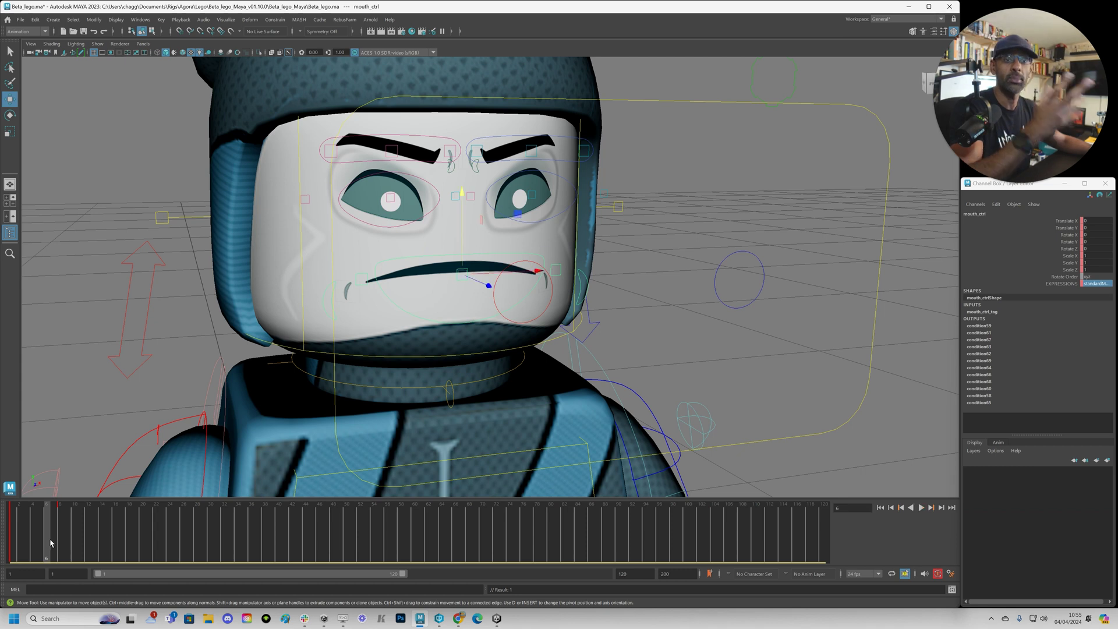
Select the whole timeline range, delete all the mouth control's keyframes, and return to frame 1.
{"action": "left_click_drag", "start_coordinate": [97, 542], "coordinate": [11, 529], "text": "shift"}
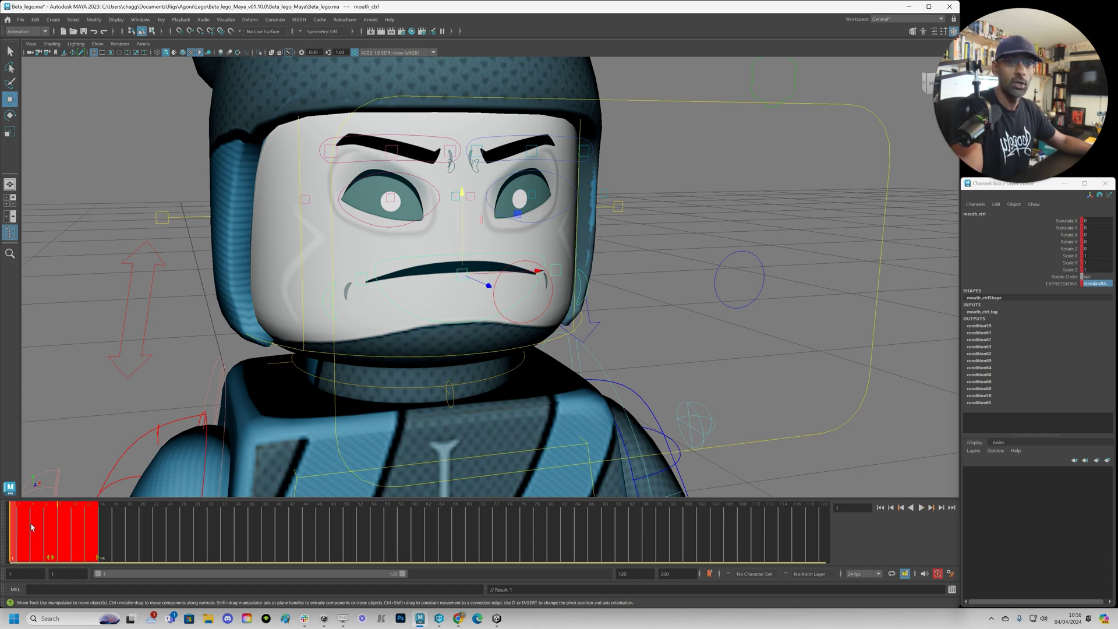
{"action": "left_click", "coordinate": [37, 531]}
{"action": "right_click", "coordinate": [37, 531]}
{"action": "left_click", "coordinate": [57, 547]}
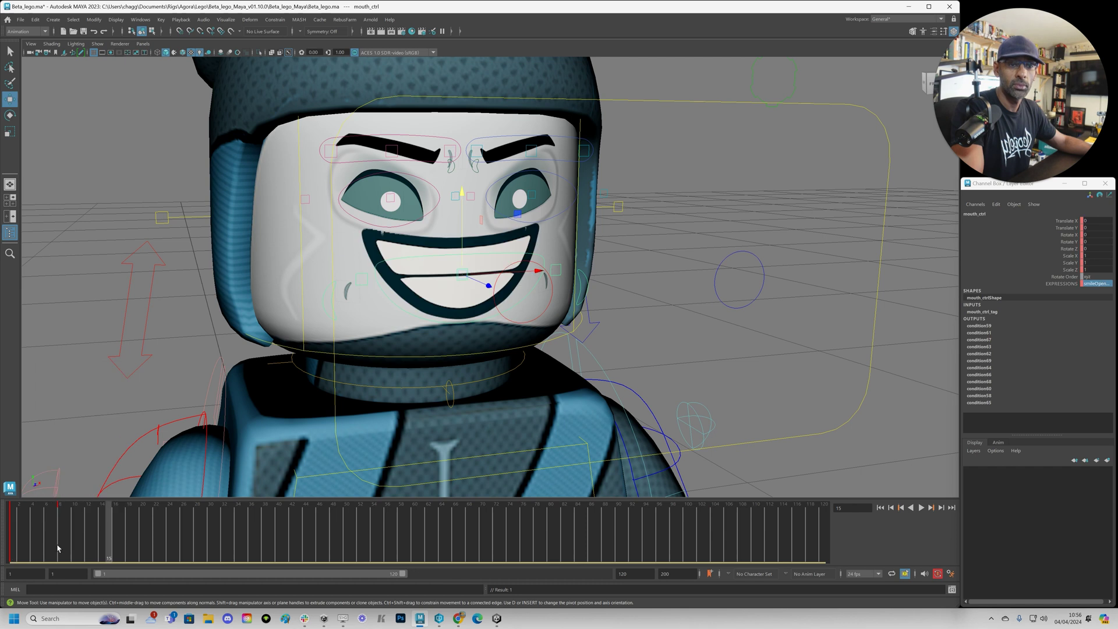
{"action": "double_click", "coordinate": [56, 548]}
{"action": "right_click", "coordinate": [57, 548]}
{"action": "left_click", "coordinate": [75, 412]}
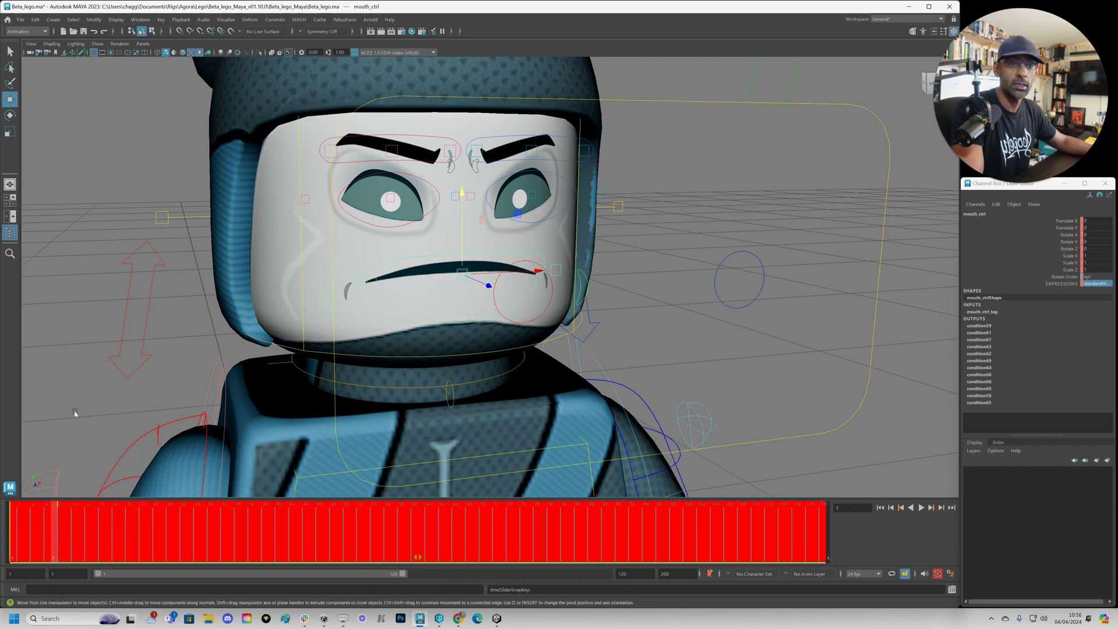
{"action": "right_click", "coordinate": [72, 513]}
{"action": "left_click", "coordinate": [96, 374]}
{"action": "left_click", "coordinate": [16, 514]}
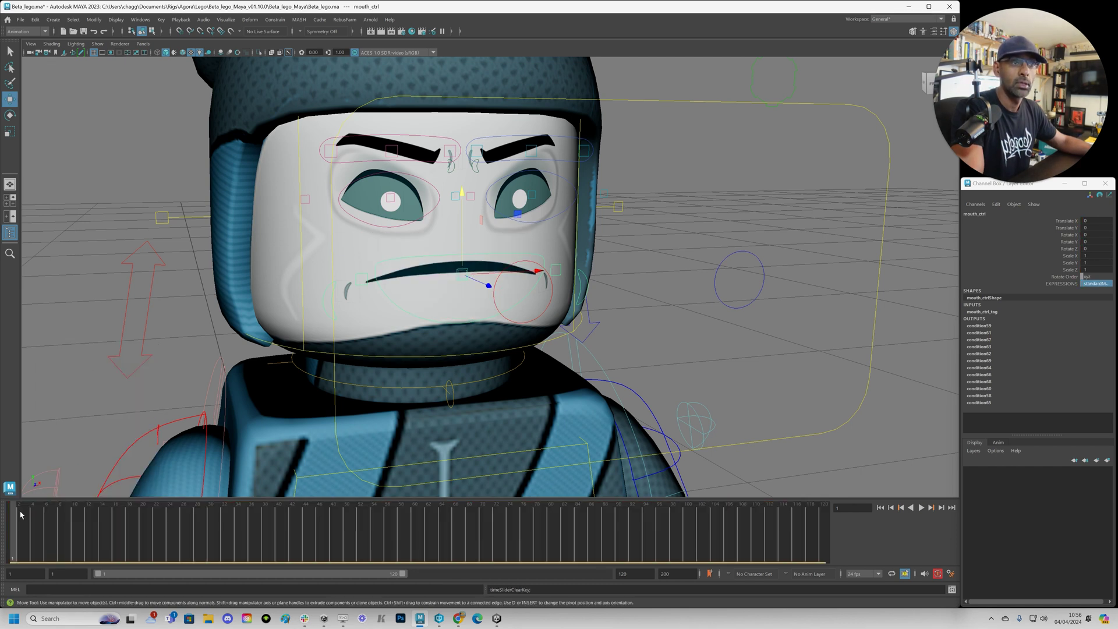
{"action": "left_click_drag", "start_coordinate": [469, 314], "coordinate": [482, 314], "text": "alt"}
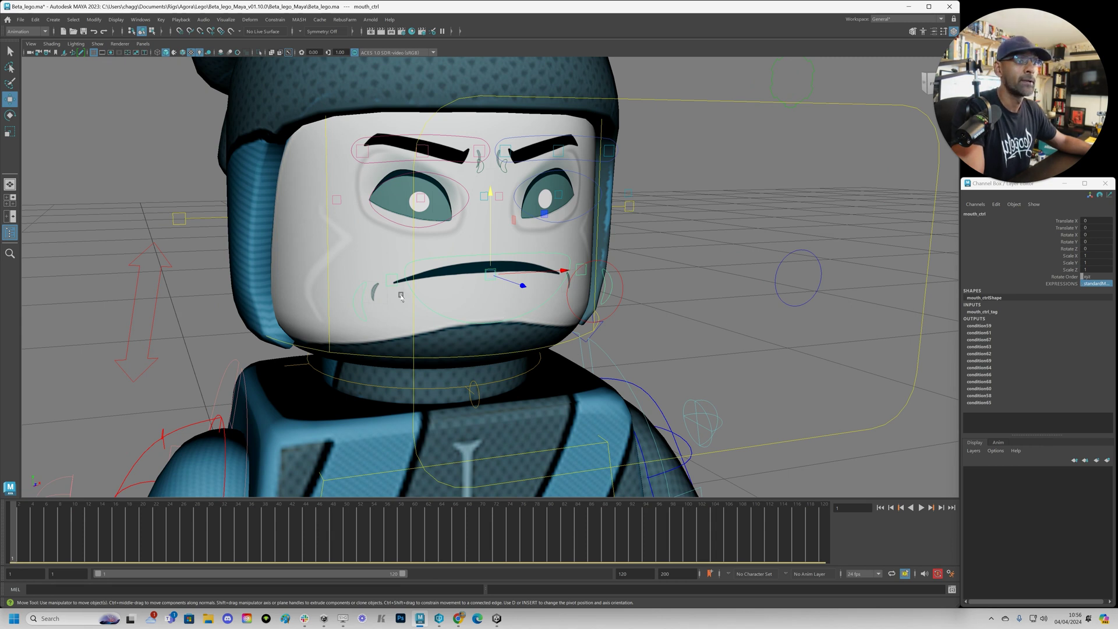
Try lowering the whole mouth with the mouth control, and undo the move.
{"action": "left_click_drag", "start_coordinate": [452, 299], "coordinate": [473, 298], "text": "alt"}
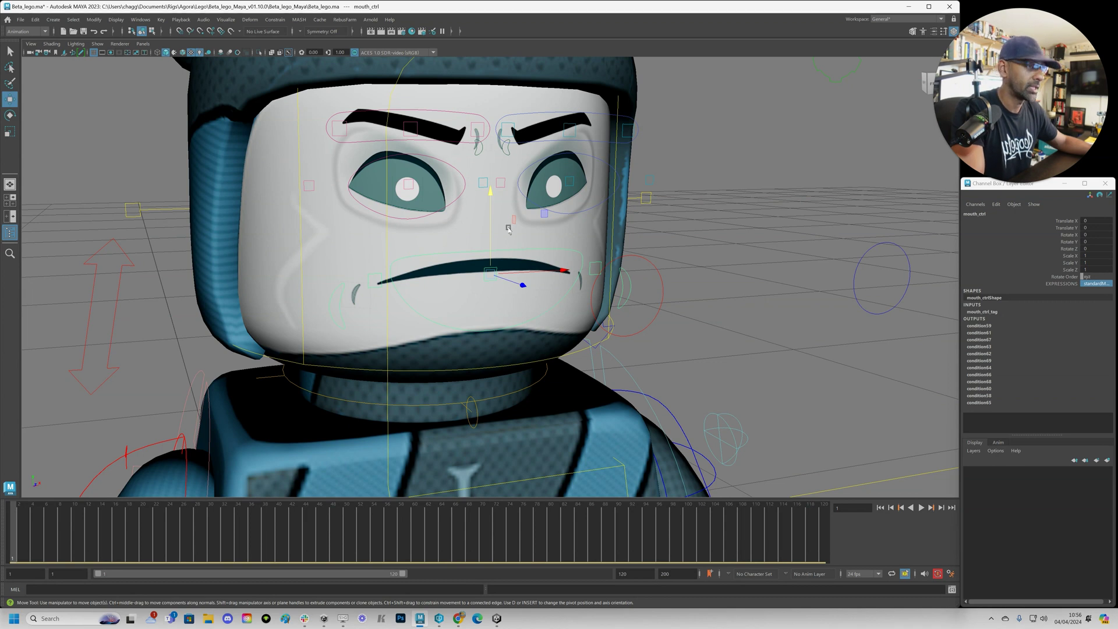
{"action": "left_click_drag", "start_coordinate": [493, 222], "coordinate": [492, 239]}
{"action": "key", "text": "ctrl+z"}
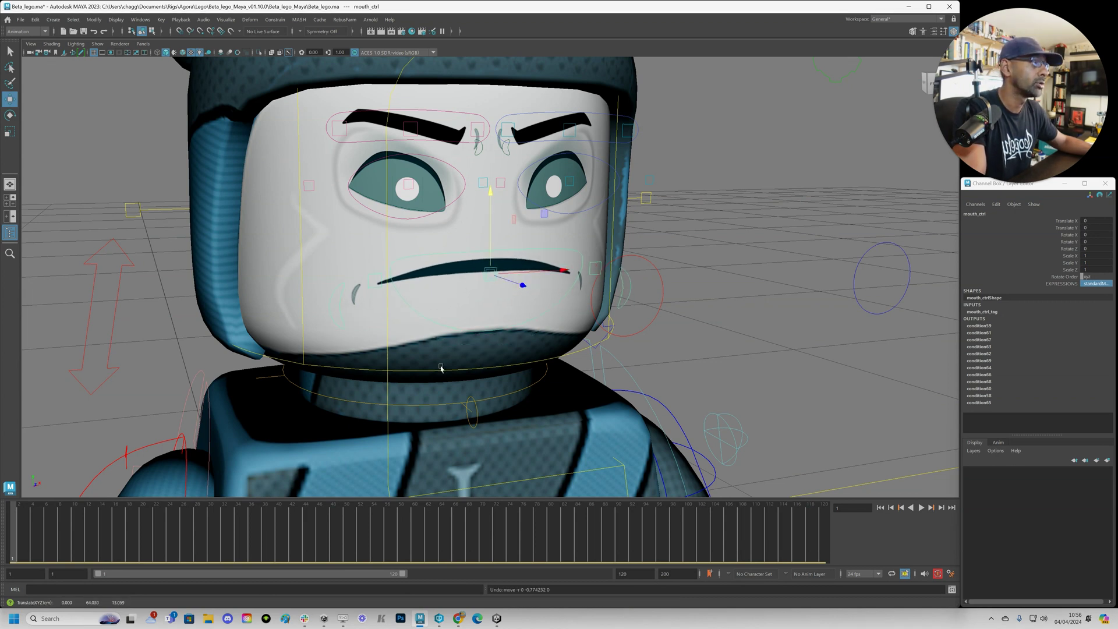
Try raising the standard mouth's corner and centre sub-controls, undoing each move.
{"action": "left_click", "coordinate": [340, 310]}
{"action": "left_click", "coordinate": [379, 283]}
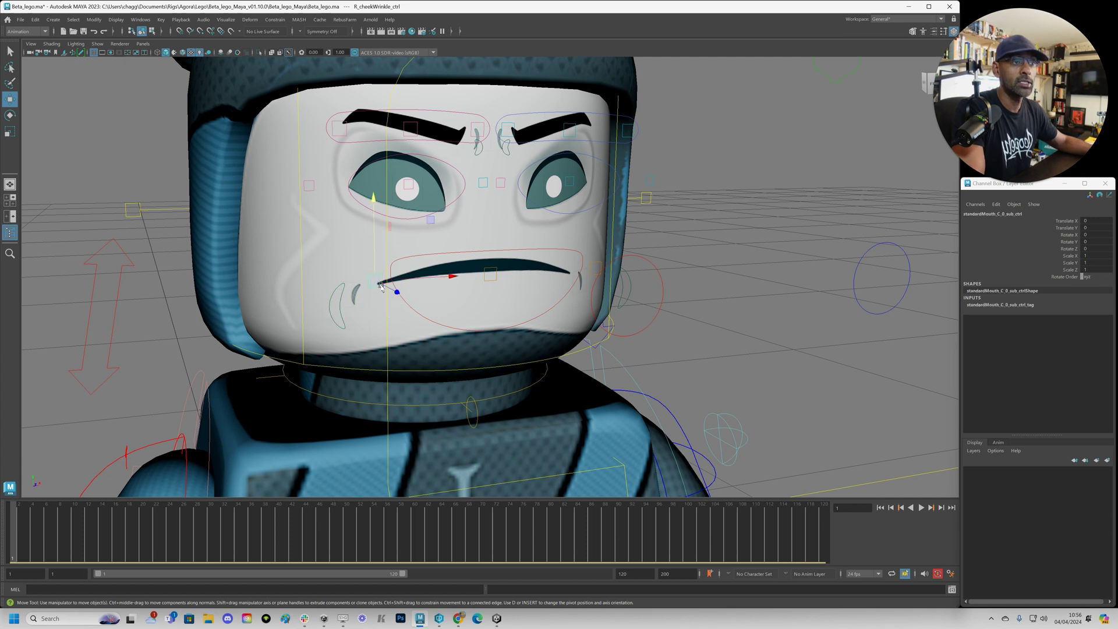
{"action": "left_click", "coordinate": [577, 272], "text": "shift"}
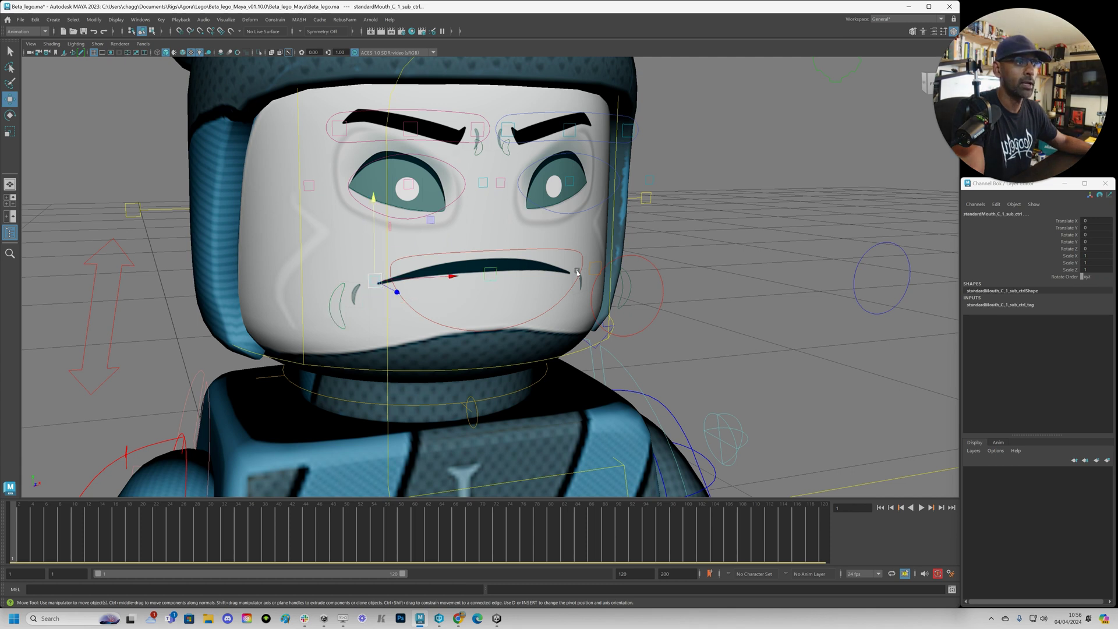
{"action": "left_click_drag", "start_coordinate": [376, 245], "coordinate": [375, 217]}
{"action": "key", "text": "ctrl+z"}
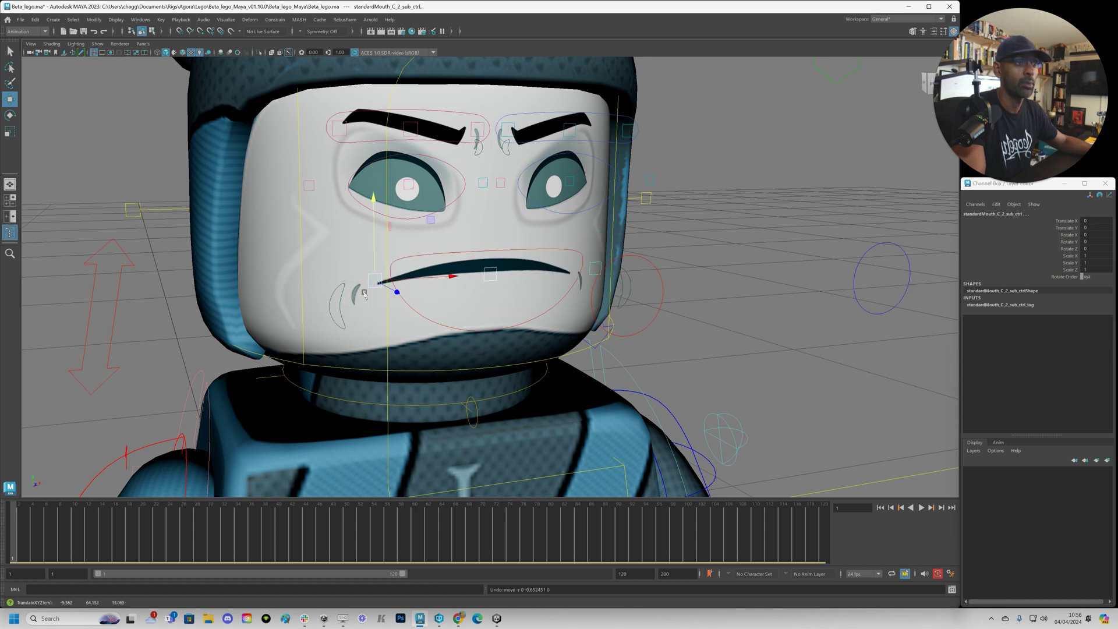
{"action": "left_click_drag", "start_coordinate": [376, 240], "coordinate": [376, 200]}
{"action": "key", "text": "ctrl+z"}
{"action": "key", "text": "ctrl+z"}
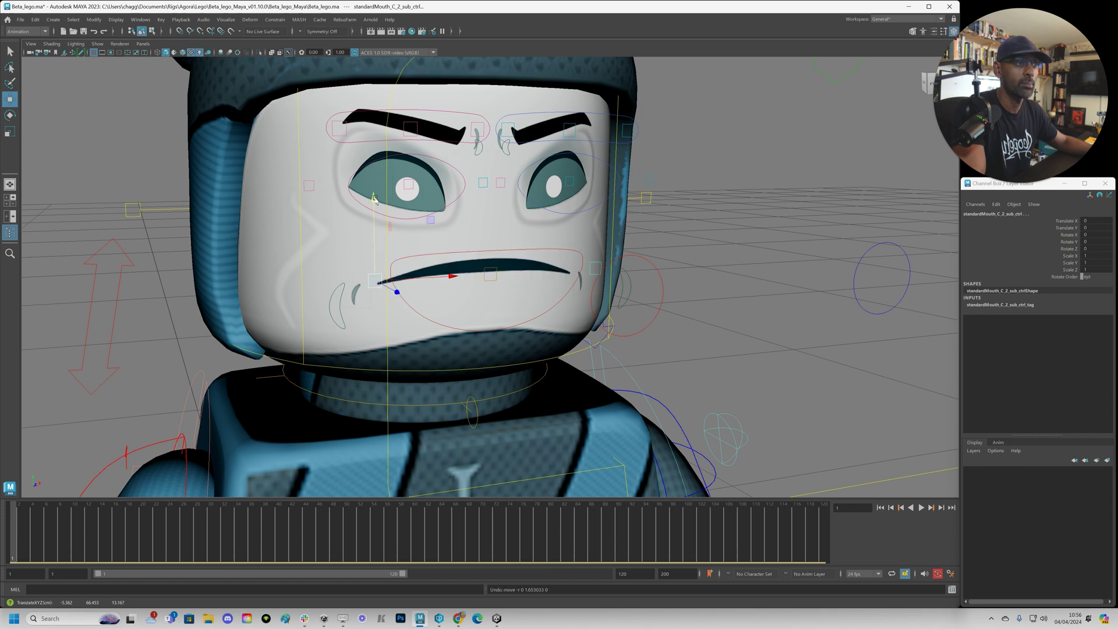
Try raising both cheek wrinkle controls together, and undo the move.
{"action": "left_click", "coordinate": [350, 307]}
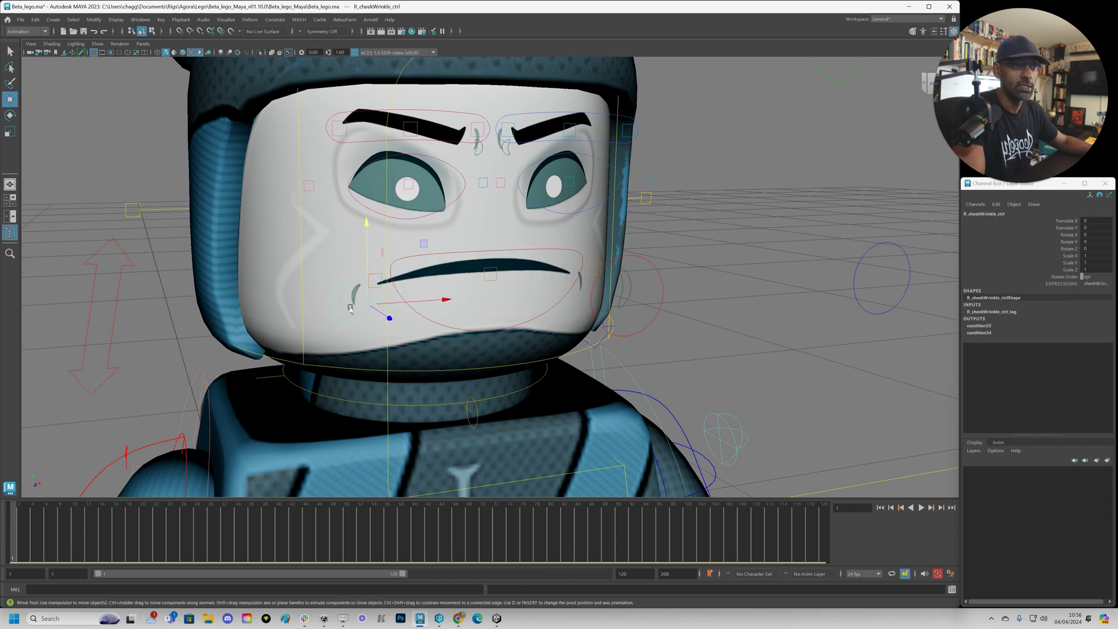
{"action": "left_click", "coordinate": [619, 286], "text": "shift"}
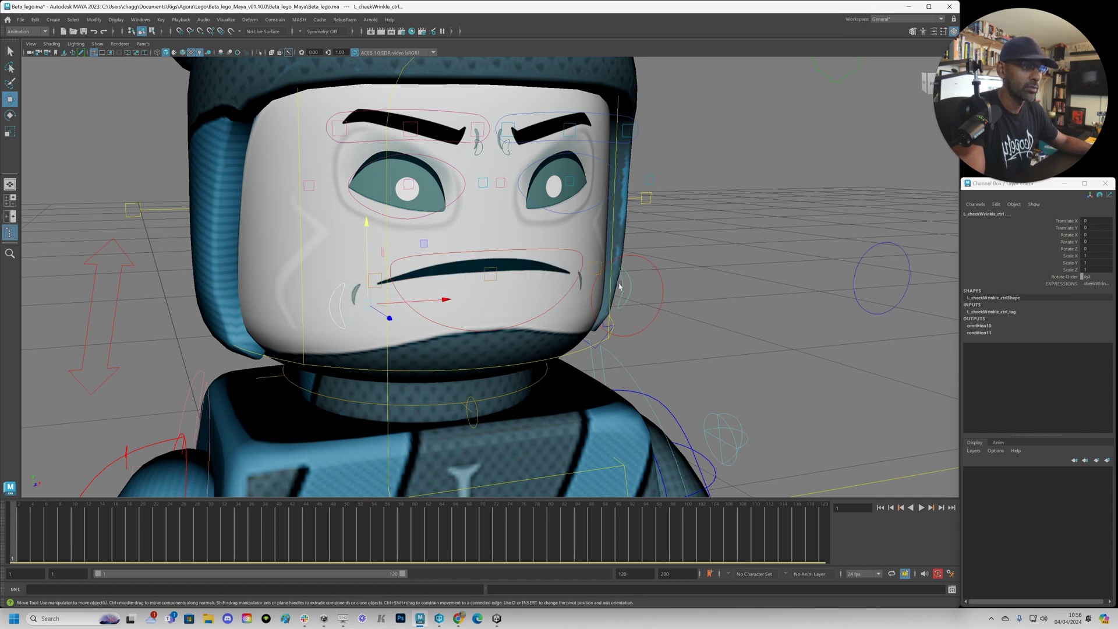
{"action": "mouse_move", "coordinate": [367, 259]}
{"action": "left_mouse_down"}
{"action": "mouse_move", "coordinate": [365, 272]}
{"action": "mouse_move", "coordinate": [367, 244]}
{"action": "left_mouse_up"}
{"action": "key", "text": "ctrl+z"}
Examine the full LEGO character and its rig controls from head to feet.
{"action": "right_click_drag", "start_coordinate": [839, 280], "coordinate": [620, 309], "text": "alt"}
{"action": "left_click_drag", "start_coordinate": [620, 309], "coordinate": [600, 334], "text": "alt"}
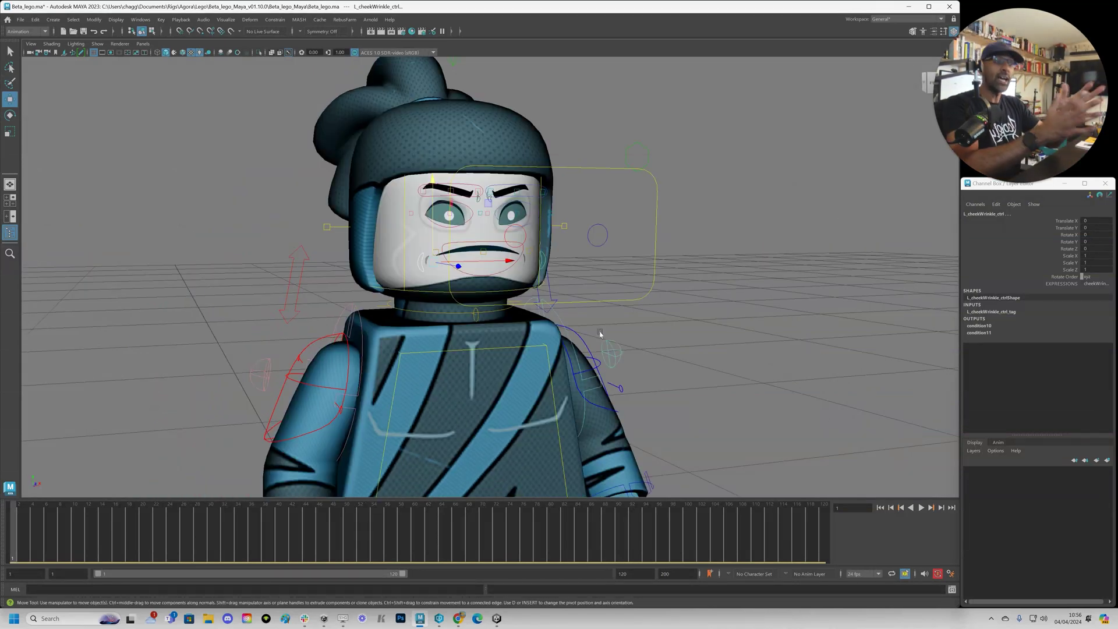
{"action": "right_click_drag", "start_coordinate": [585, 313], "coordinate": [489, 320], "text": "alt"}
{"action": "middle_click_drag", "start_coordinate": [652, 375], "coordinate": [641, 309], "text": "alt"}
{"action": "left_click_drag", "start_coordinate": [611, 312], "coordinate": [639, 327], "text": "alt"}
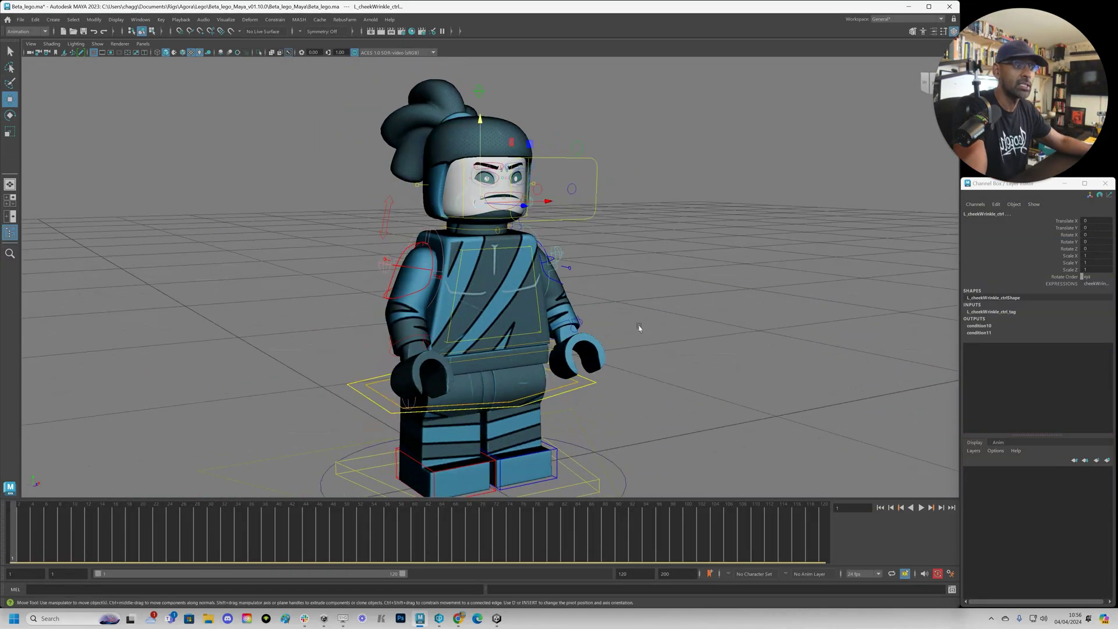
{"action": "middle_click_drag", "start_coordinate": [639, 326], "coordinate": [630, 311], "text": "alt"}
{"action": "right_click_drag", "start_coordinate": [630, 311], "coordinate": [591, 321], "text": "alt"}
{"action": "middle_click_drag", "start_coordinate": [591, 321], "coordinate": [619, 311], "text": "alt"}
{"action": "right_click_drag", "start_coordinate": [619, 310], "coordinate": [589, 322], "text": "alt"}
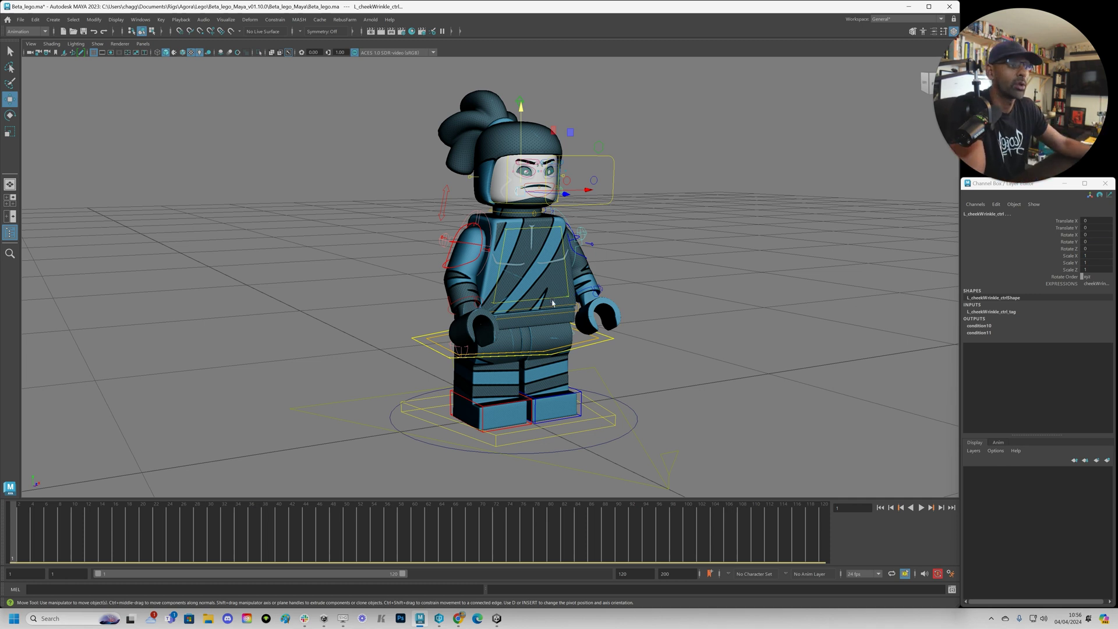
{"action": "middle_click_drag", "start_coordinate": [552, 303], "coordinate": [450, 322], "text": "alt"}
{"action": "left_click_drag", "start_coordinate": [450, 322], "coordinate": [509, 309], "text": "alt"}
{"action": "middle_click_drag", "start_coordinate": [509, 309], "coordinate": [464, 303], "text": "alt"}
{"action": "right_click_drag", "start_coordinate": [464, 302], "coordinate": [480, 299], "text": "alt"}
{"action": "left_click_drag", "start_coordinate": [479, 300], "coordinate": [469, 303], "text": "alt"}
{"action": "middle_click_drag", "start_coordinate": [469, 303], "coordinate": [509, 297], "text": "alt"}
{"action": "left_click_drag", "start_coordinate": [509, 297], "coordinate": [501, 302], "text": "alt"}
{"action": "middle_click_drag", "start_coordinate": [501, 302], "coordinate": [502, 300], "text": "alt"}
{"action": "left_click", "coordinate": [572, 275]}
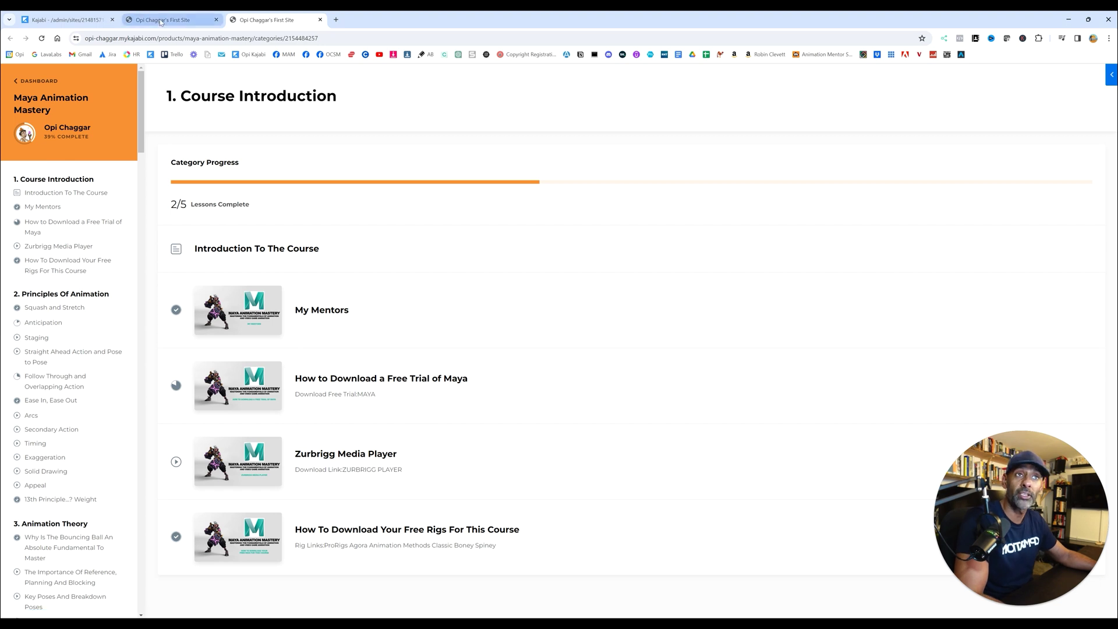
Open the Principles Of Animation category from the course dashboard in a new tab and look through its lessons.
{"action": "left_click", "coordinate": [166, 20]}
{"action": "right_click", "coordinate": [246, 278]}
{"action": "left_click", "coordinate": [262, 285]}
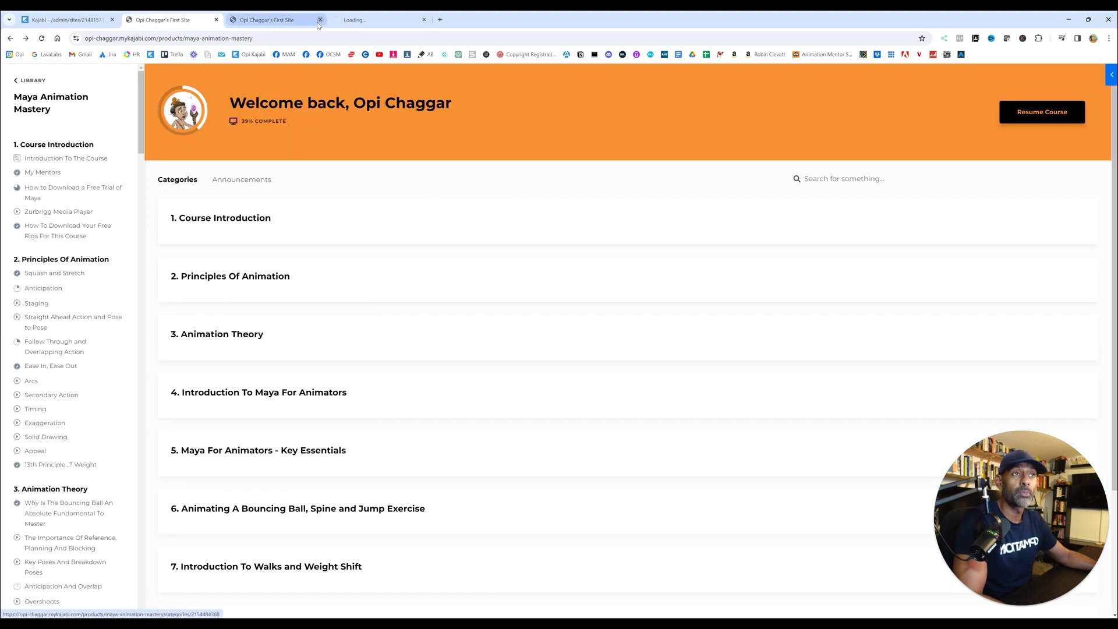
{"action": "left_click", "coordinate": [359, 22]}
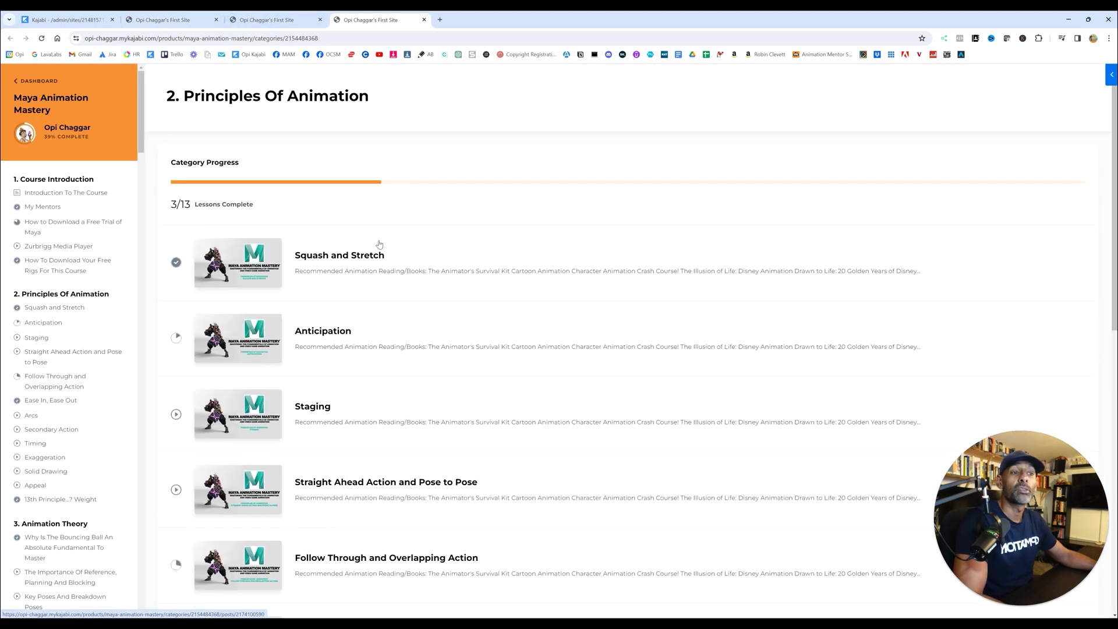
{"action": "scroll", "coordinate": [380, 244], "scroll_direction": "down", "scroll_amount": 1}
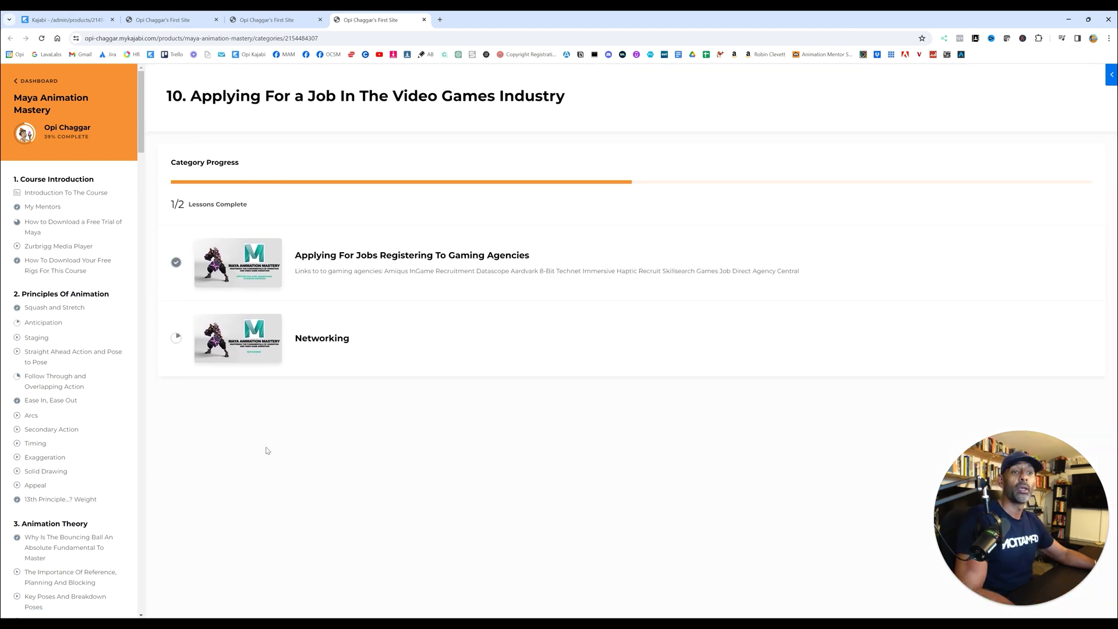